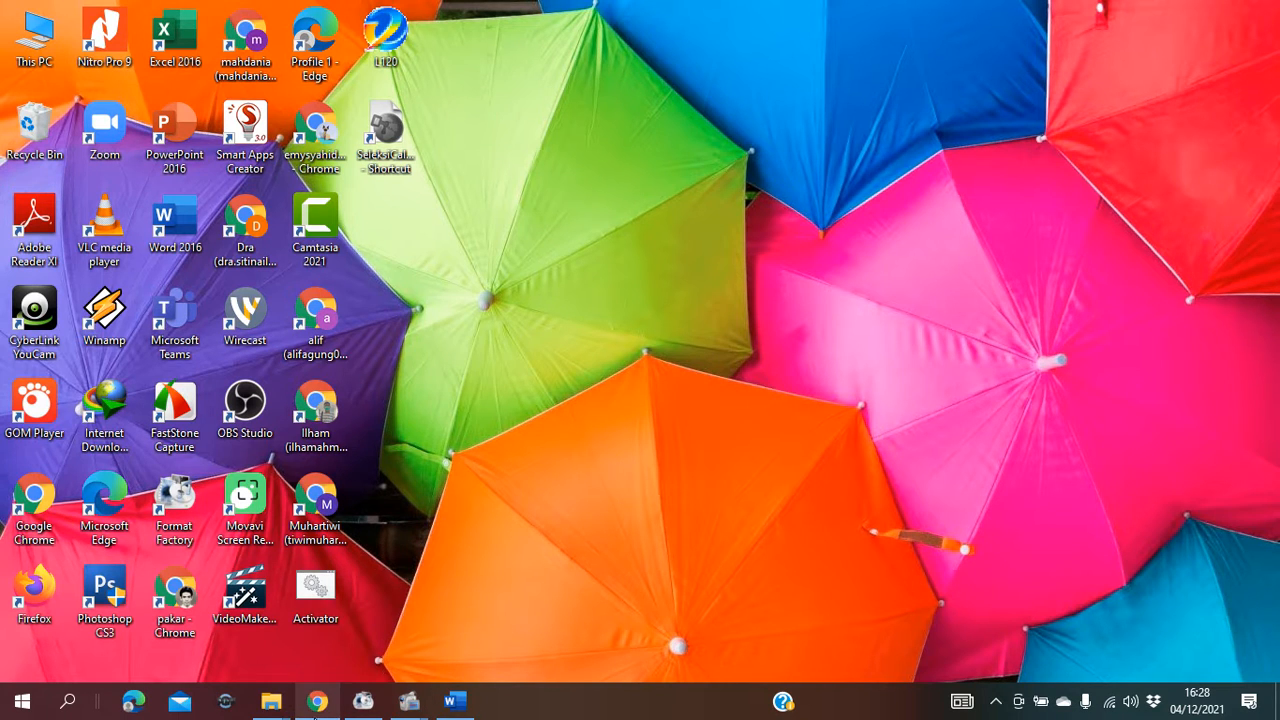
# - Switch to Chrome, search Google for "microsoft sway" and open the Microsoft Sway site from the results
pyautogui.click(319, 706)
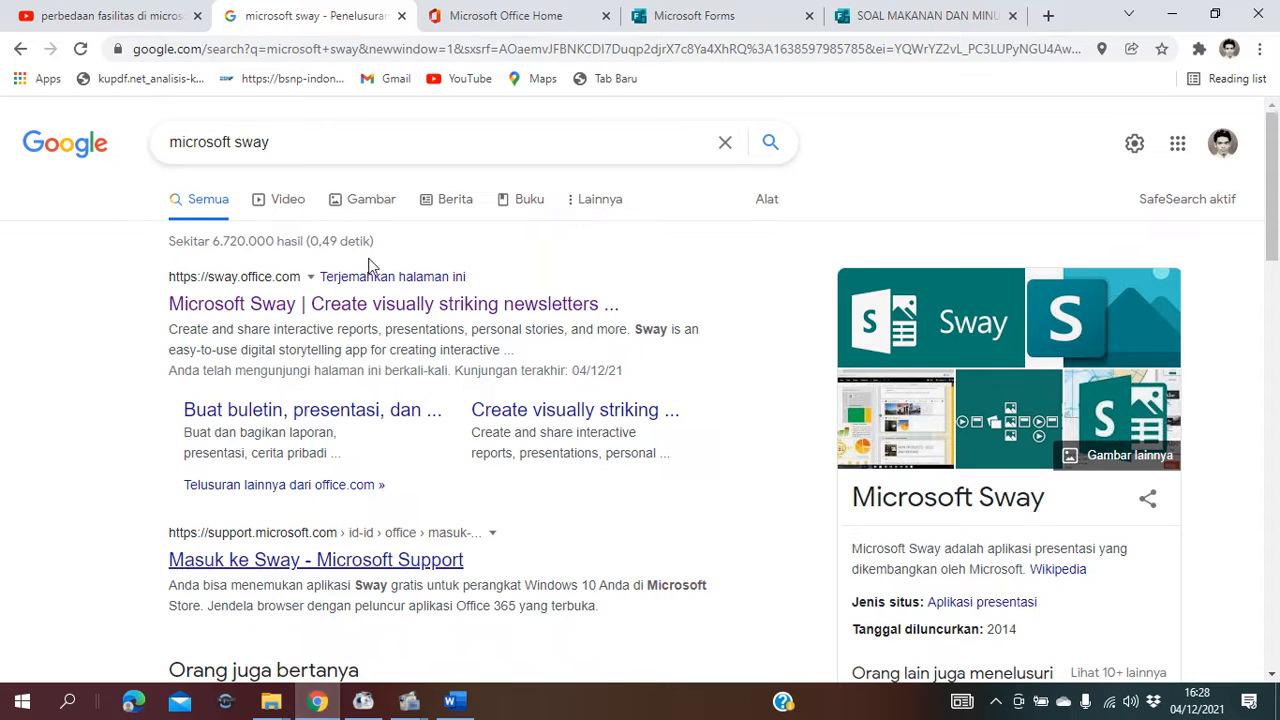
pyautogui.click(279, 145)
pyautogui.press('Return')
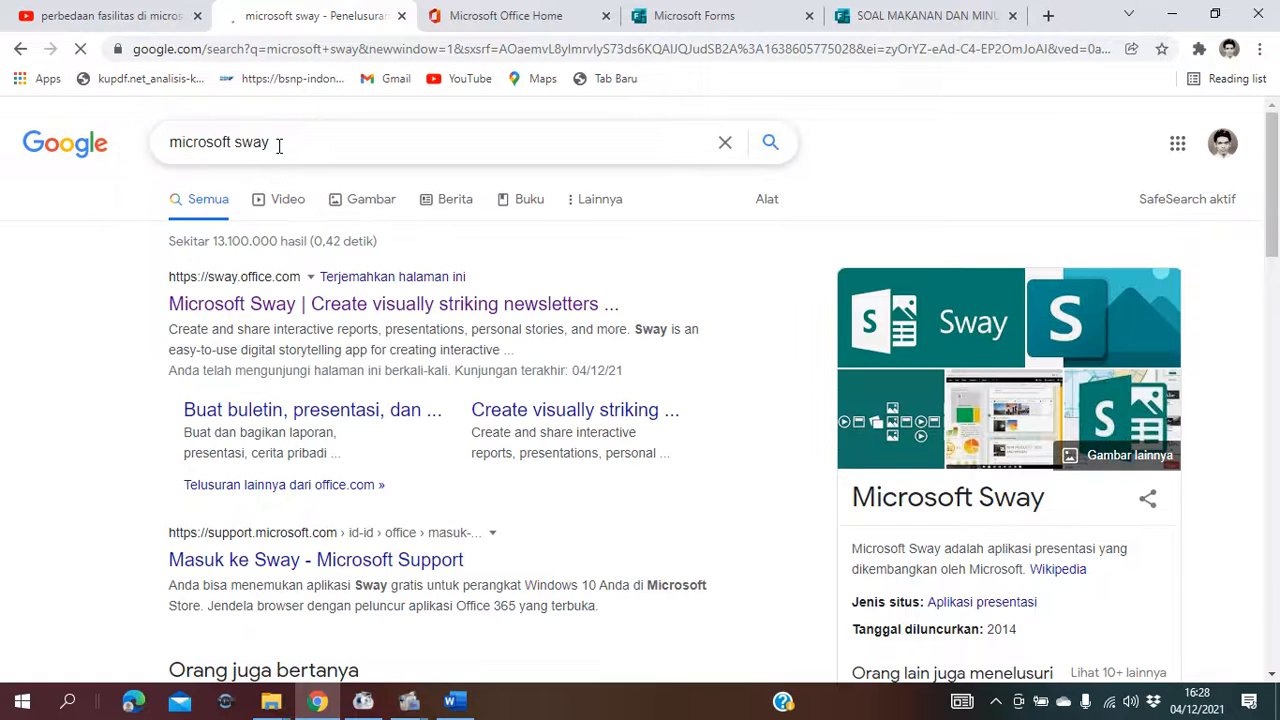
pyautogui.click(275, 305)
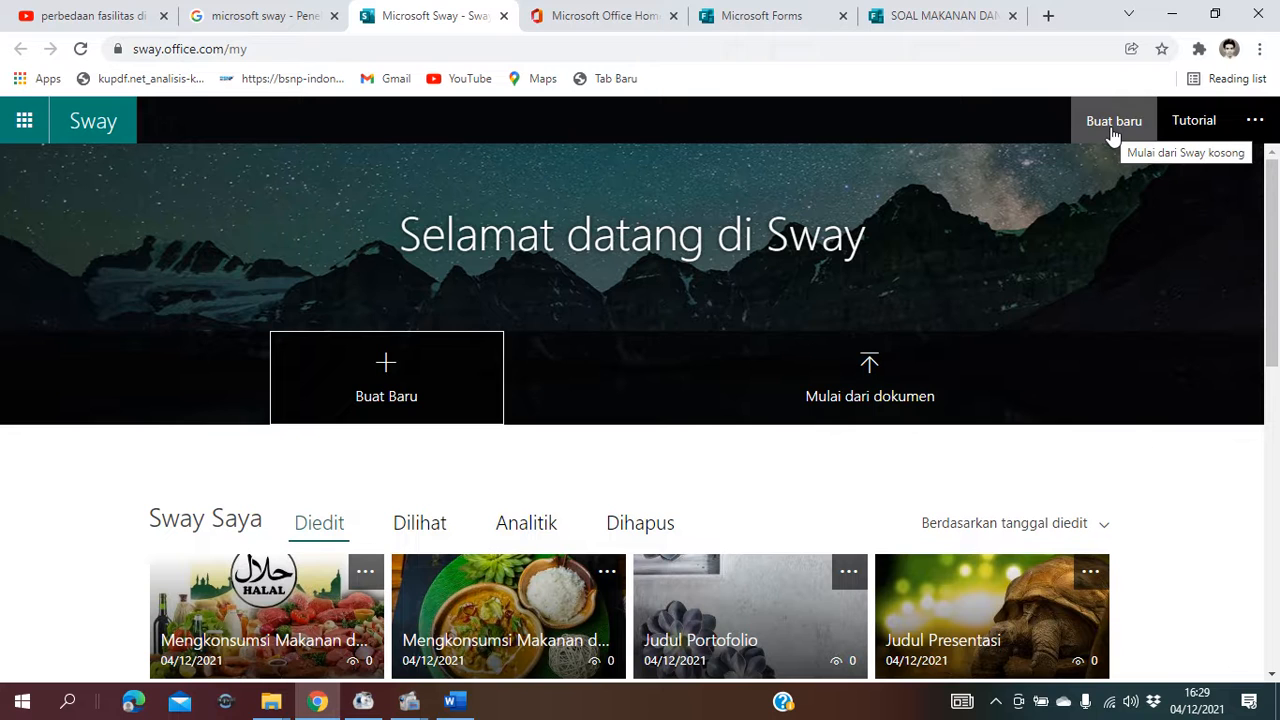
# - Examine the Sway home page: its additional options, the start-from-document choice, the existing Sways, the templates and the featured Sways
pyautogui.click(1254, 121)
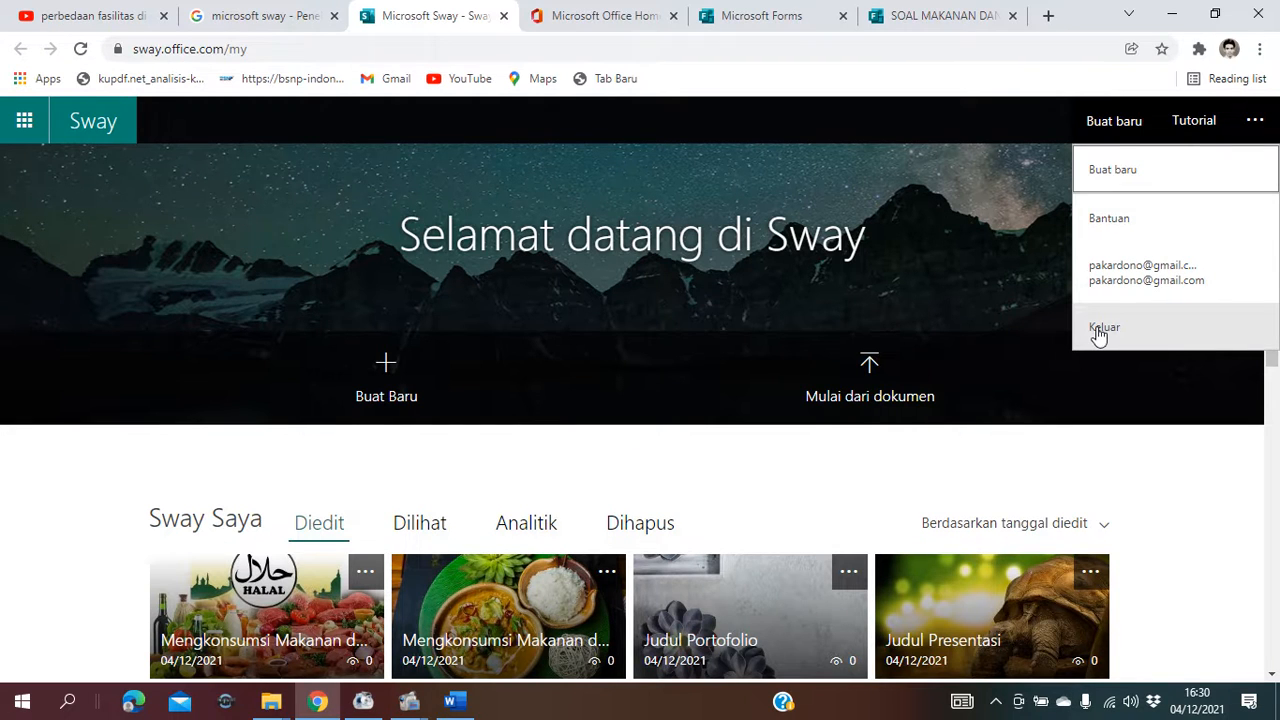
pyautogui.click(1020, 302)
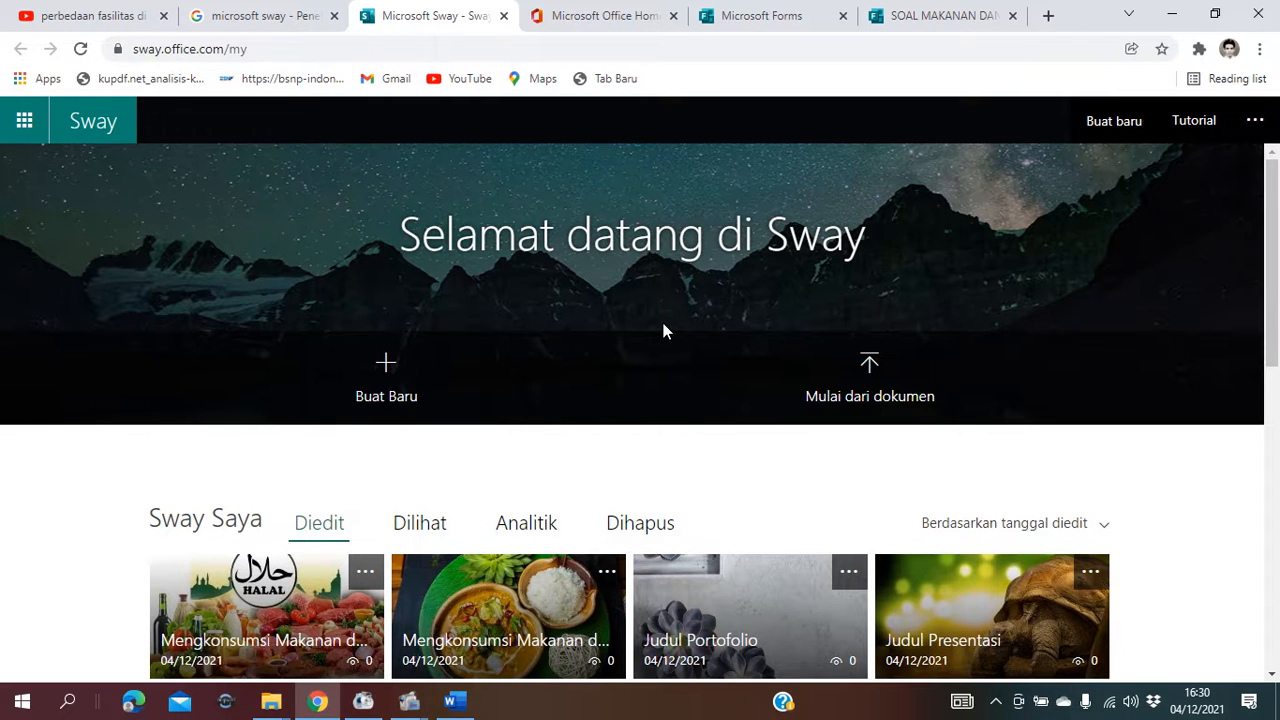
pyautogui.click(872, 410)
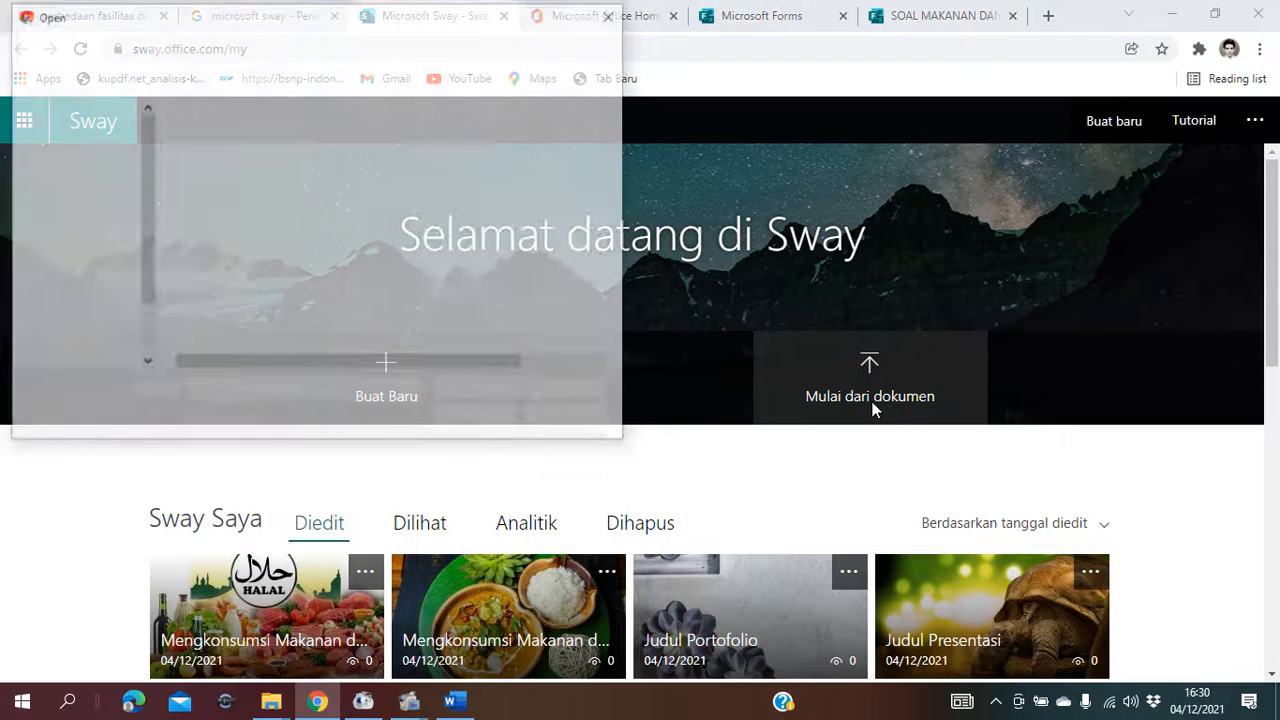
pyautogui.click(570, 418)
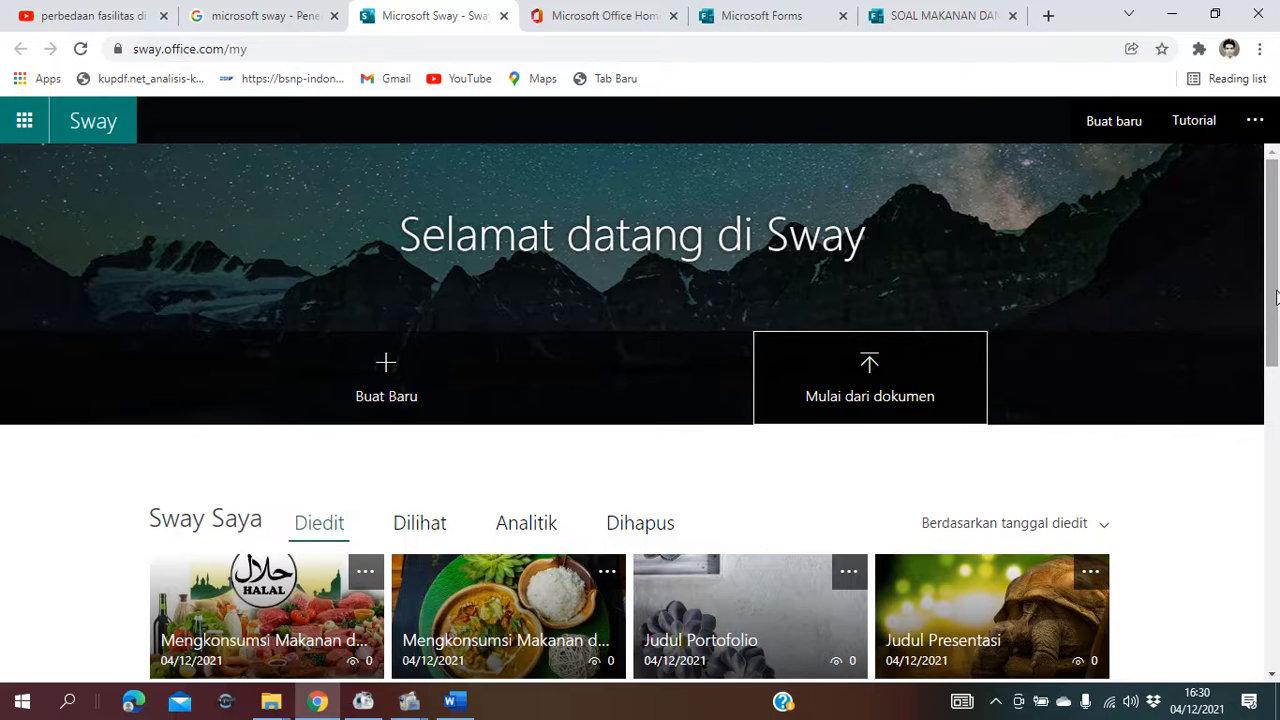
pyautogui.moveTo(1278, 296); pyautogui.dragTo(1278, 378)
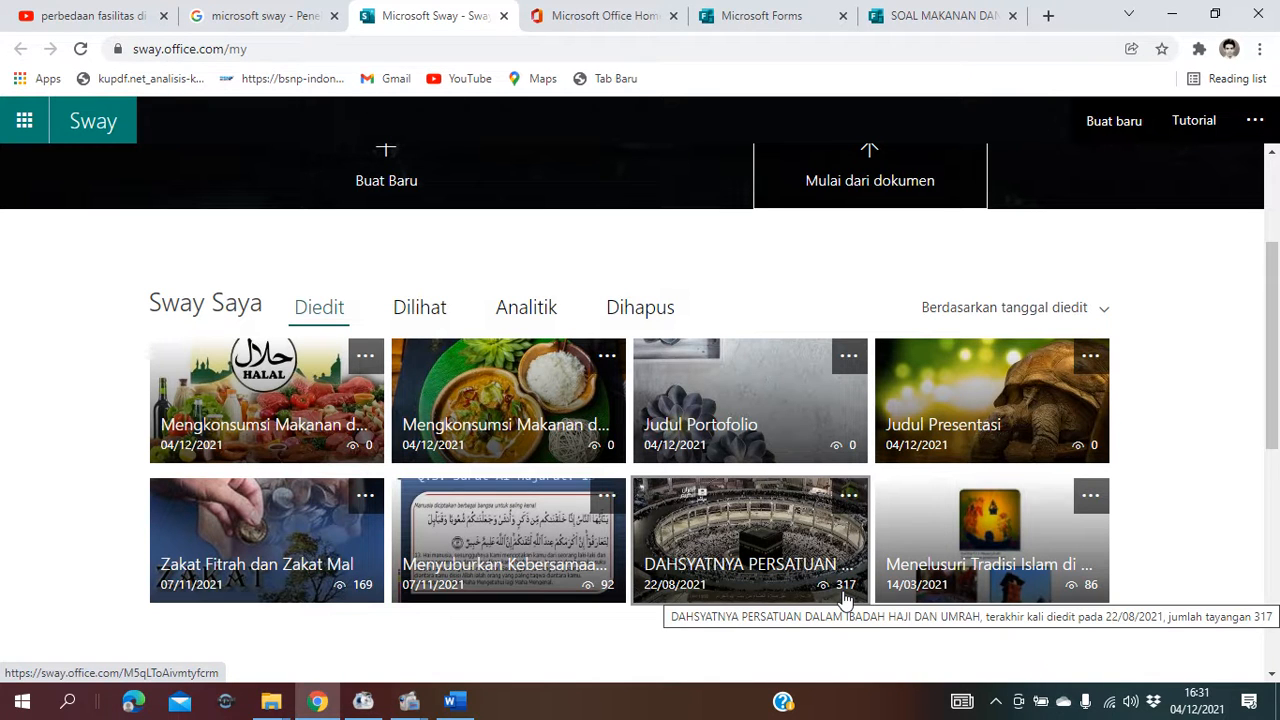
pyautogui.moveTo(1271, 366); pyautogui.dragTo(1276, 560)
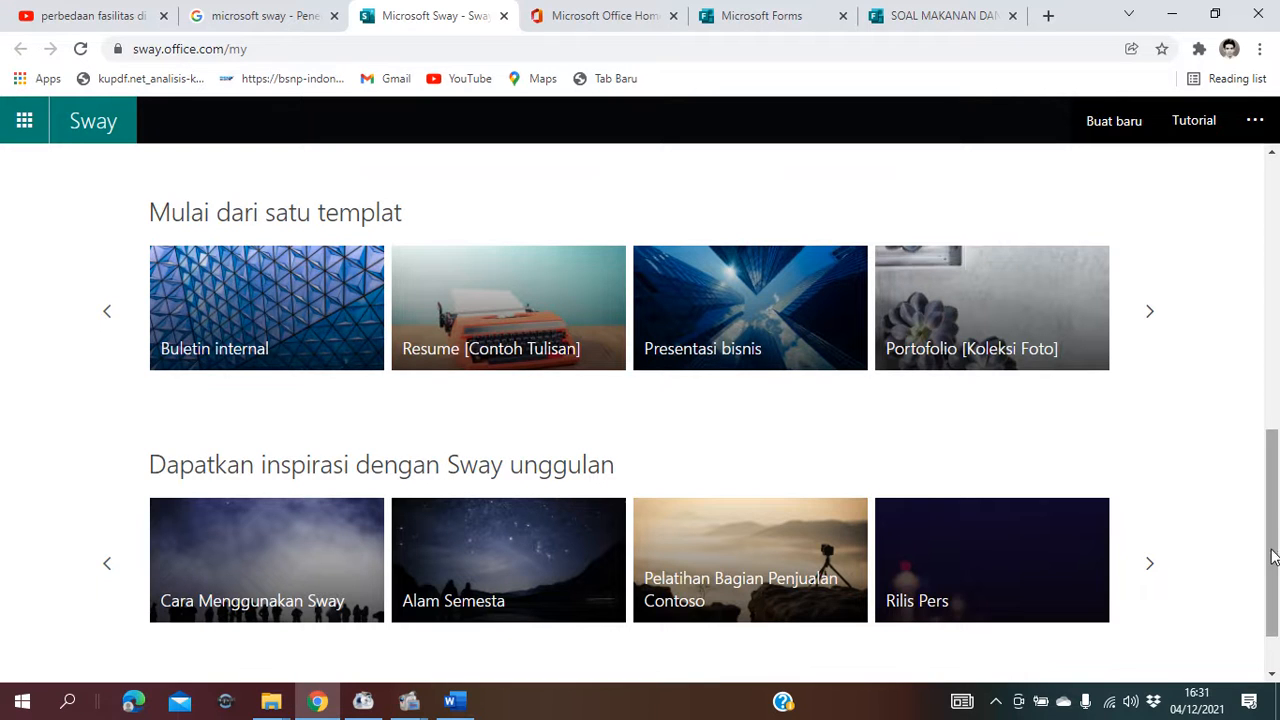
pyautogui.moveTo(1275, 561); pyautogui.dragTo(1277, 288)
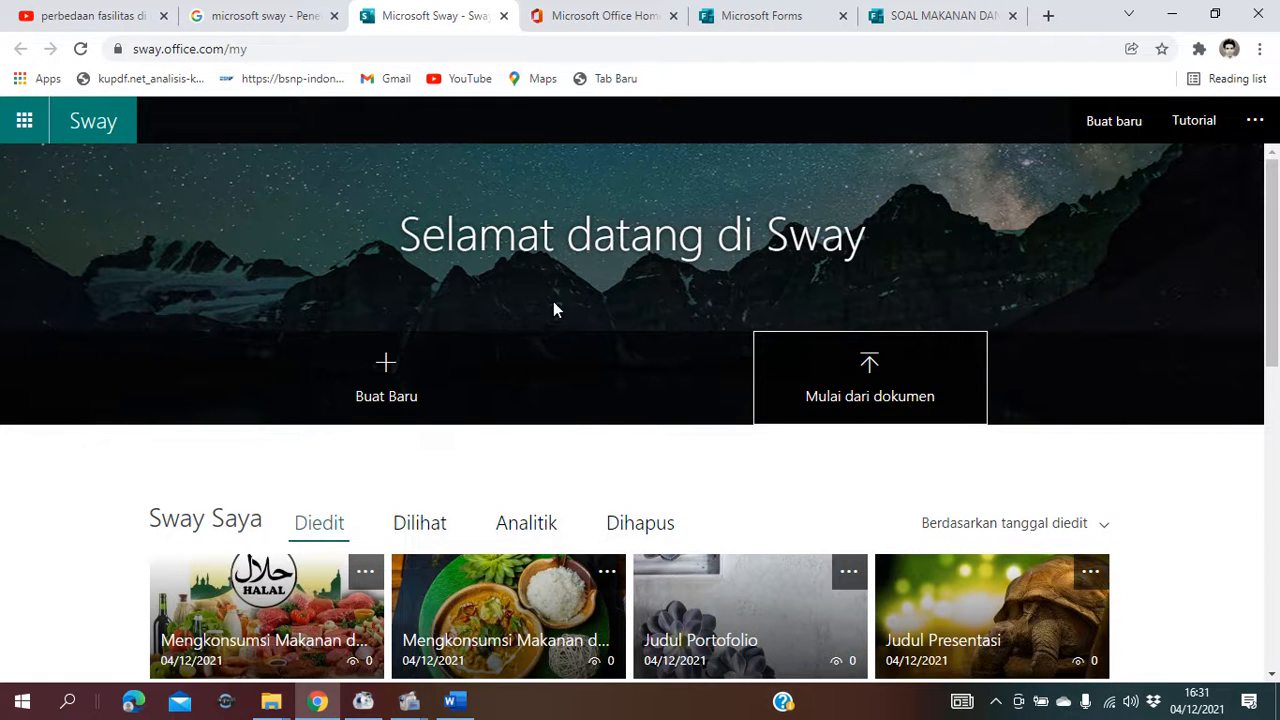
# - Create a new blank Sway and look over its additional options
pyautogui.click(368, 392)
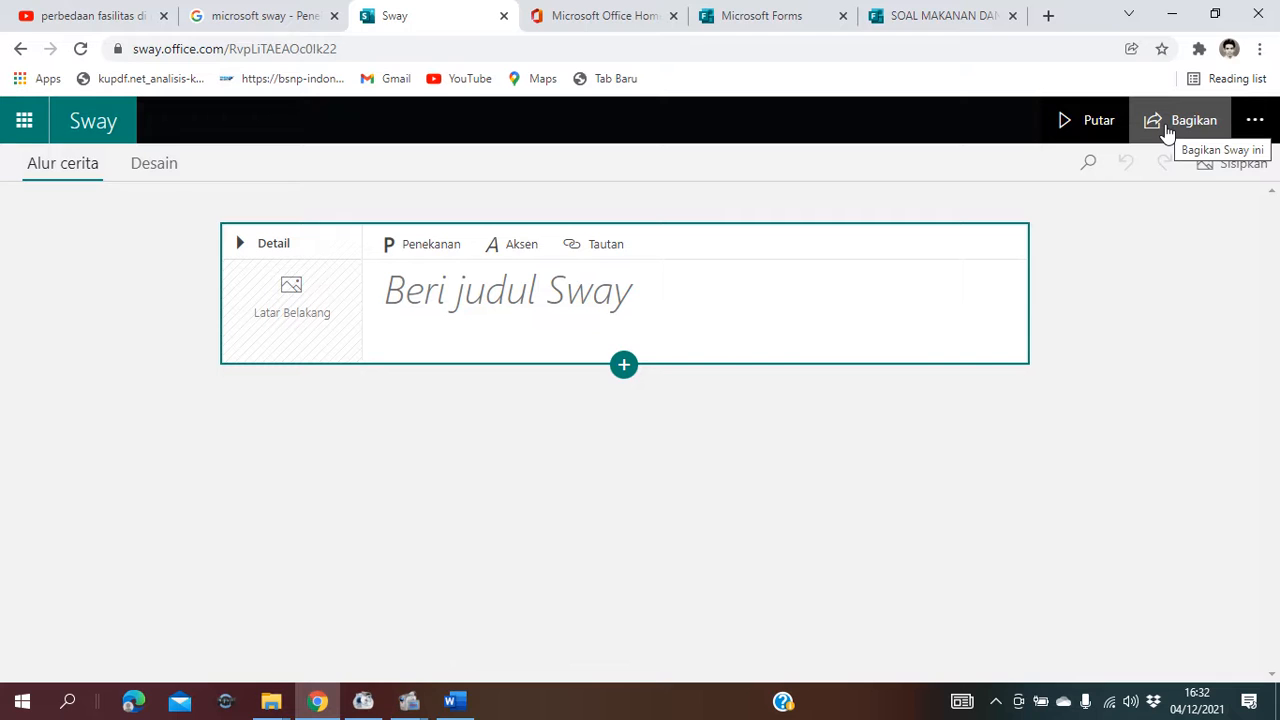
pyautogui.click(1254, 122)
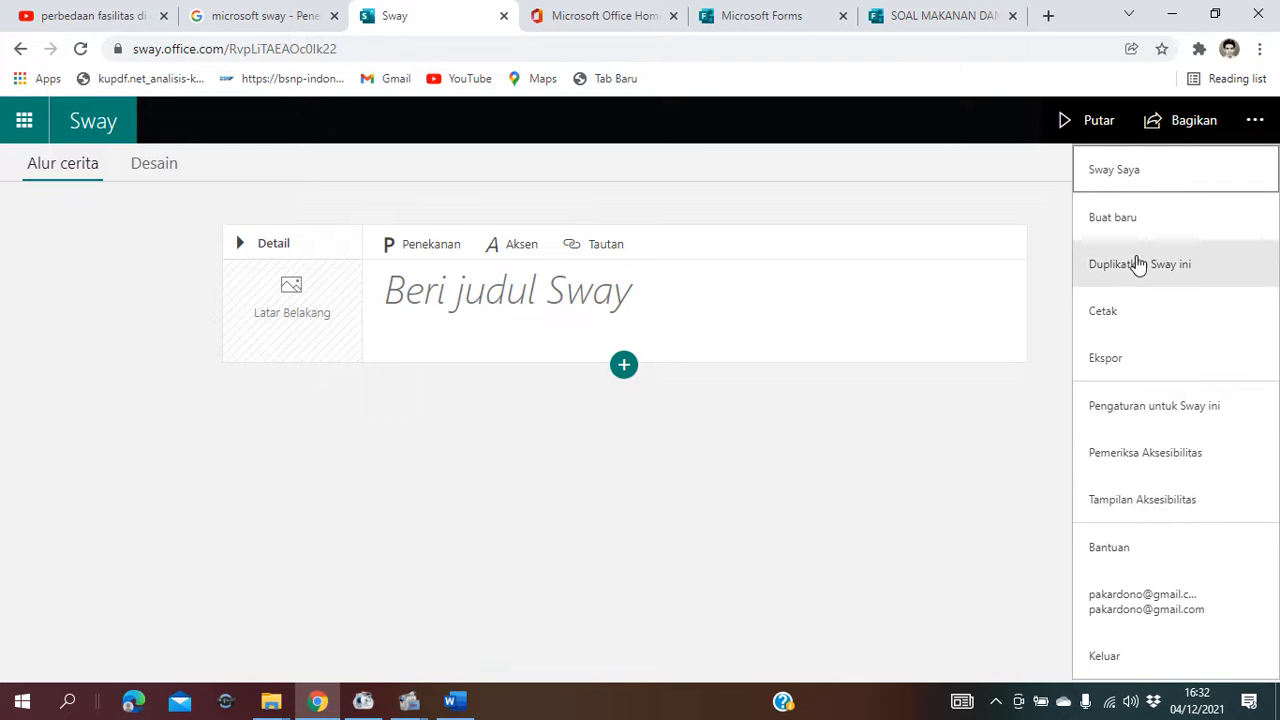
pyautogui.click(1010, 196)
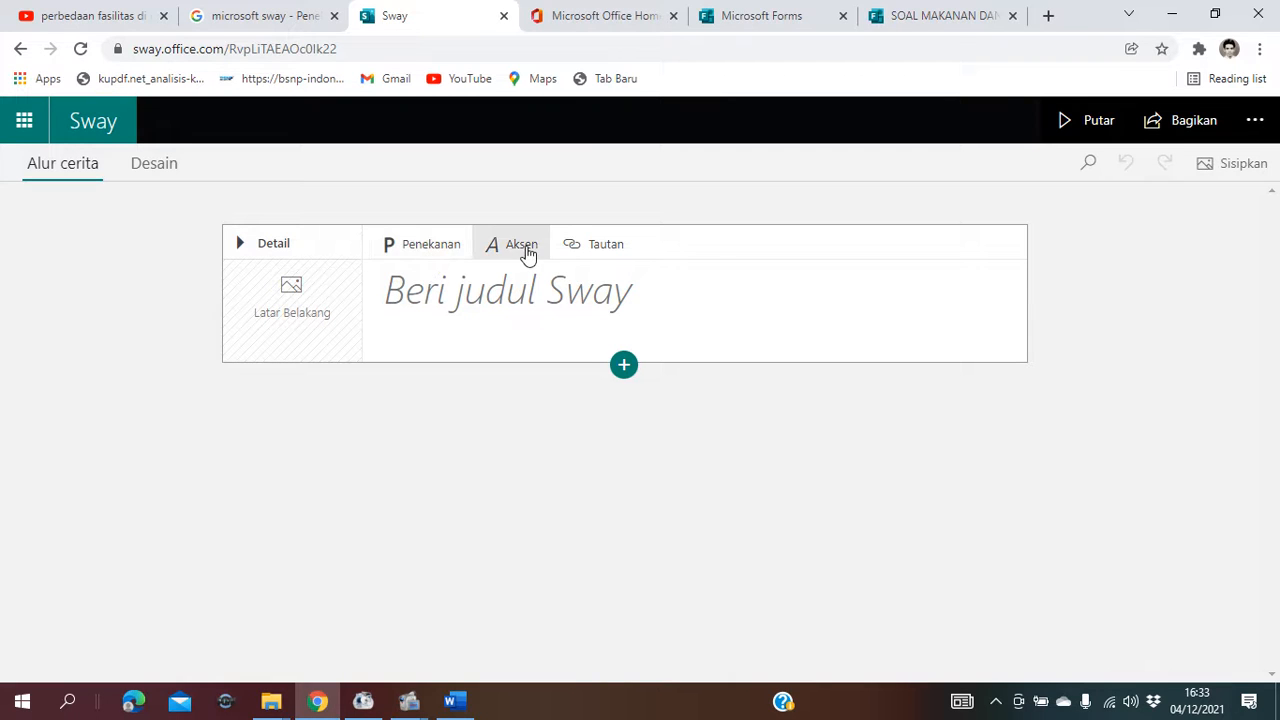
# - Title the Sway "Mengkonsumsi Makanan dan Minuman yang Halal dan Menghindari yang Haram"
pyautogui.click(637, 303)
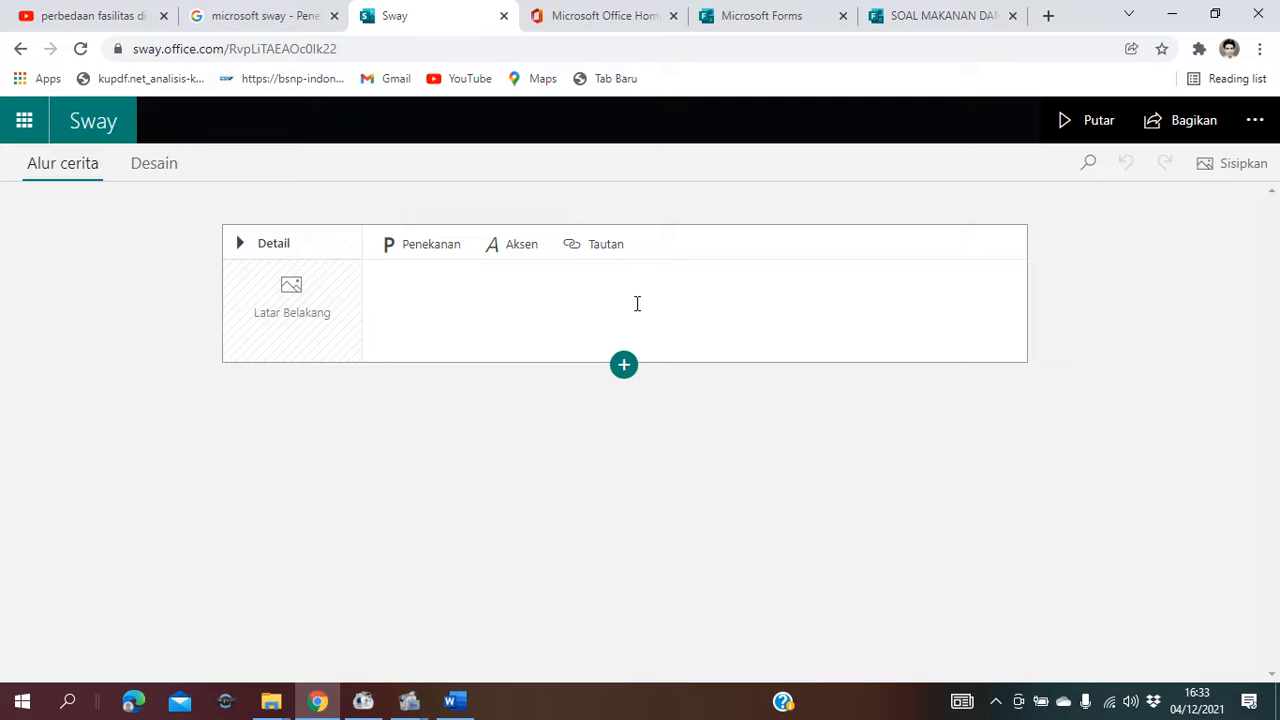
pyautogui.write('Me')
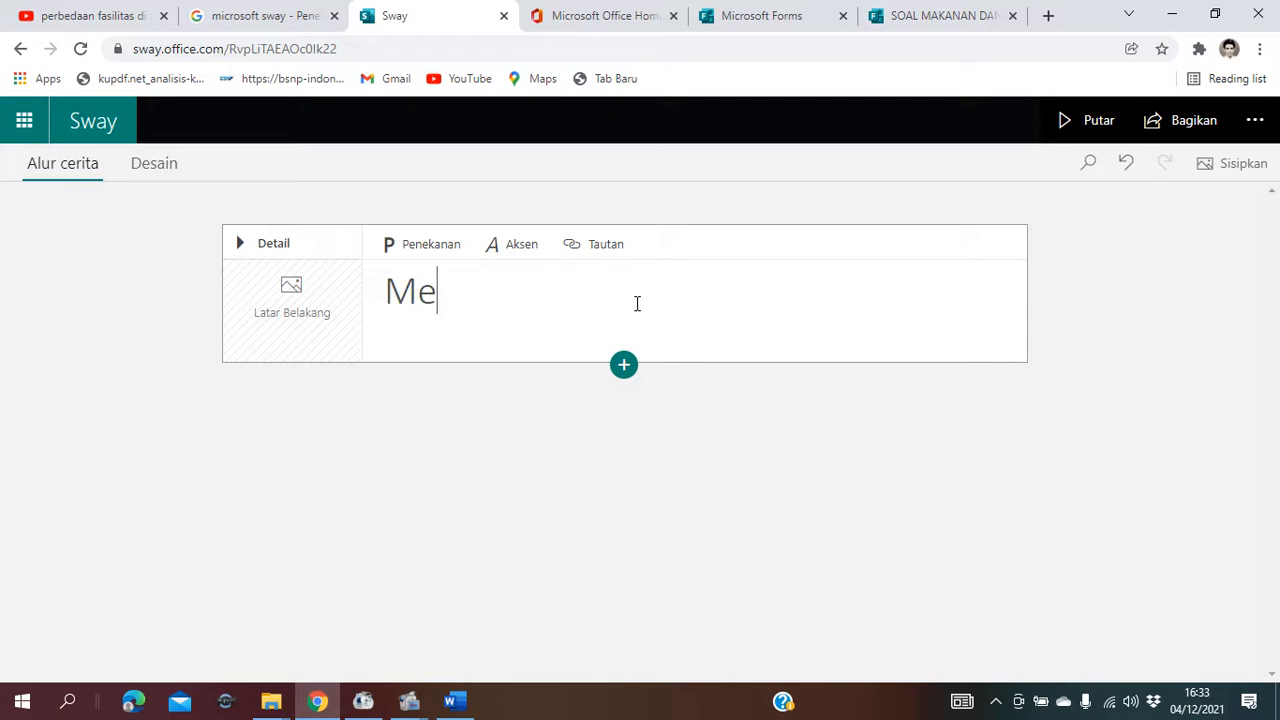
pyautogui.write('ngkonsum')
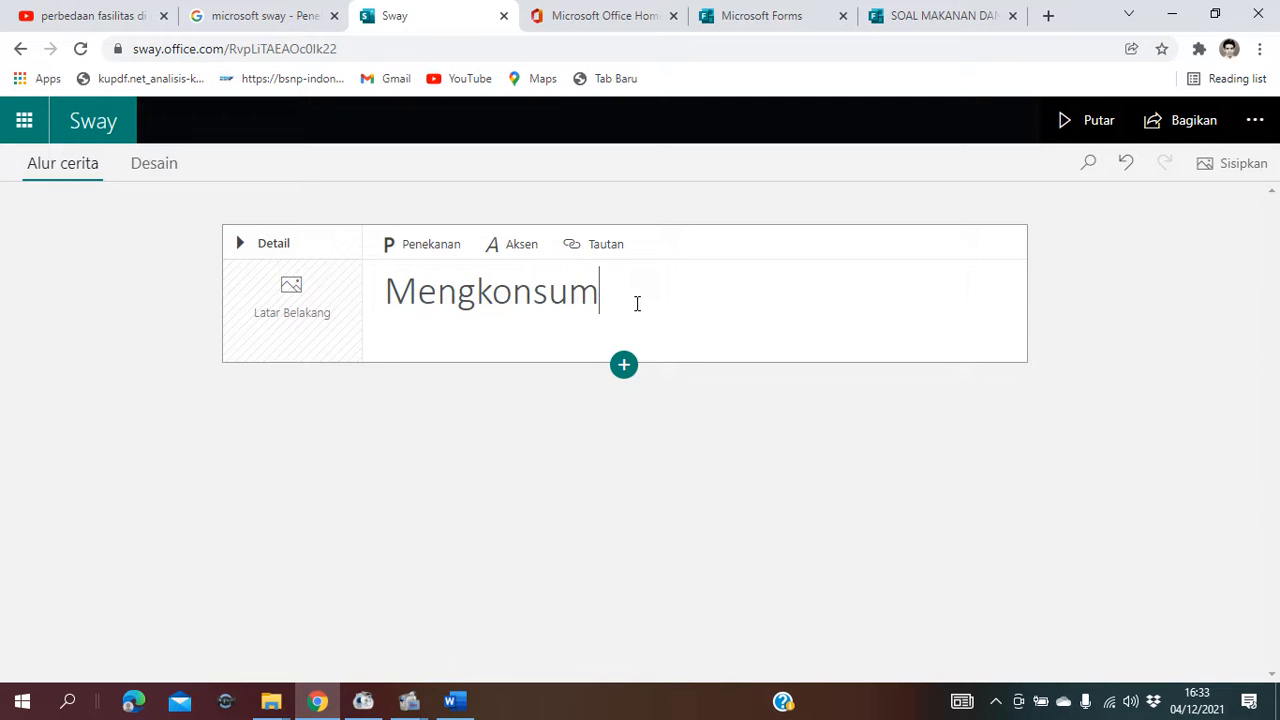
pyautogui.write('si Makanan')
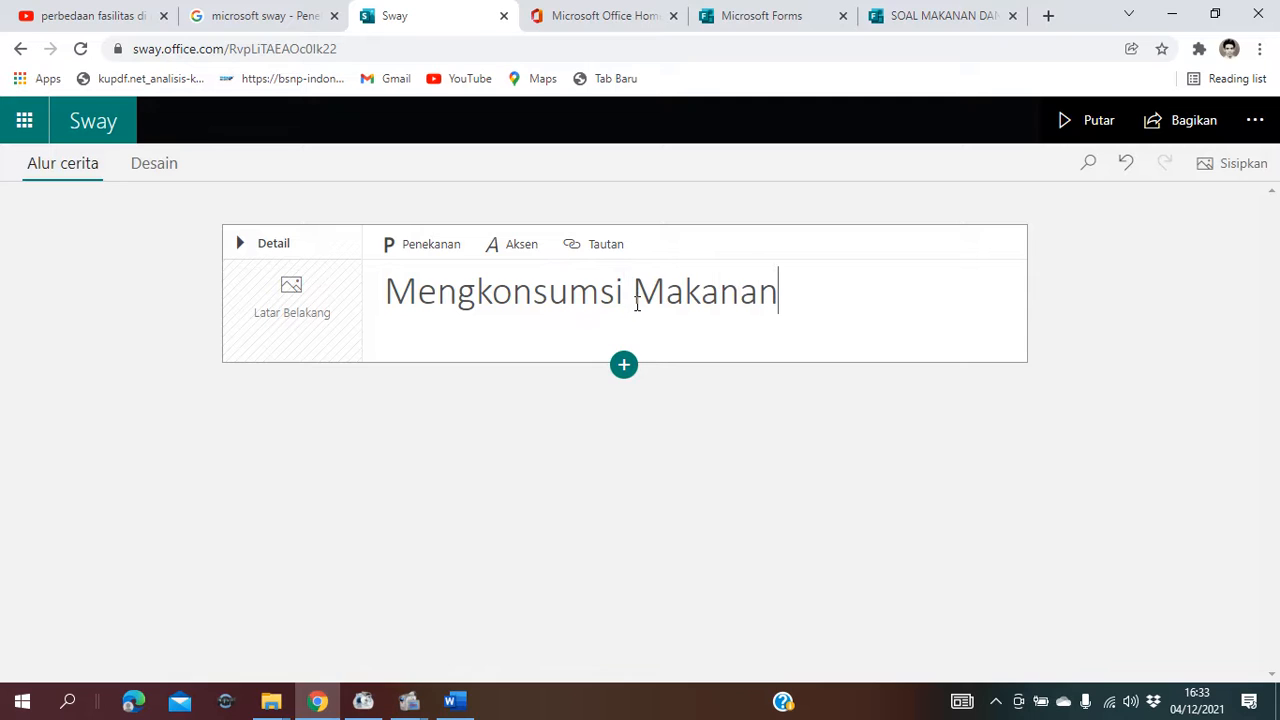
pyautogui.write(' dan Minuman ')
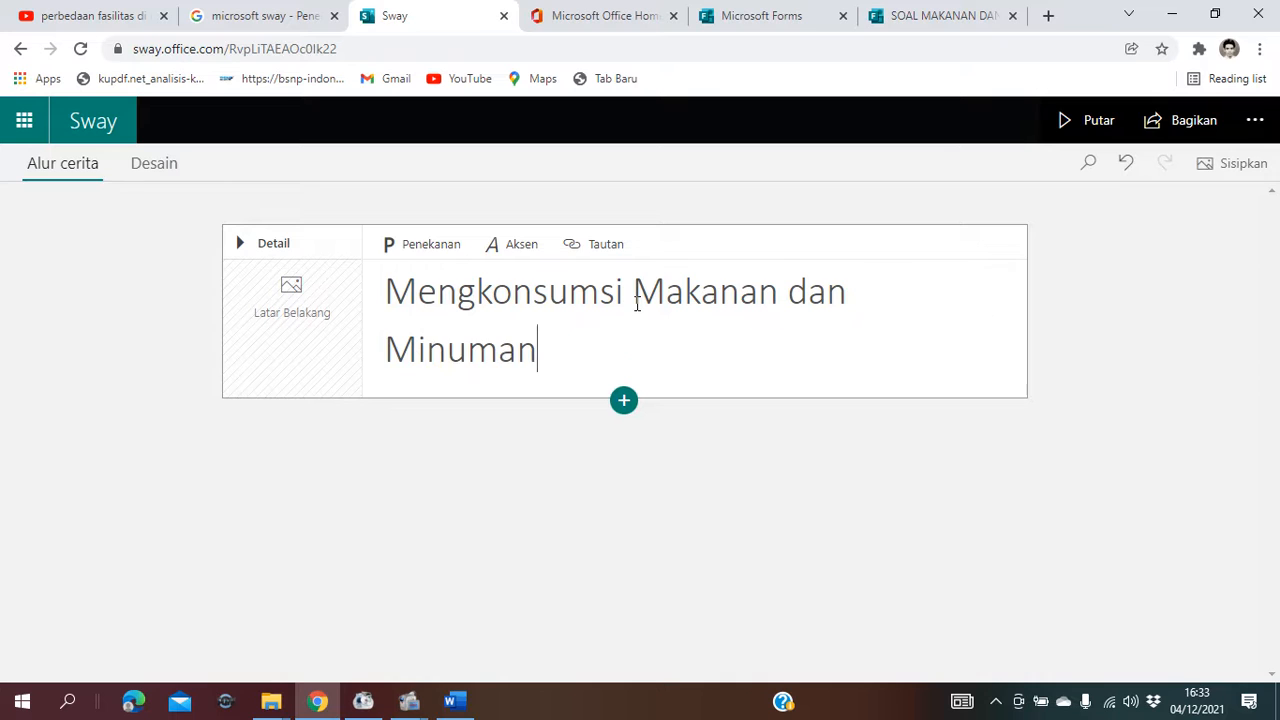
pyautogui.write('yang Halal ')
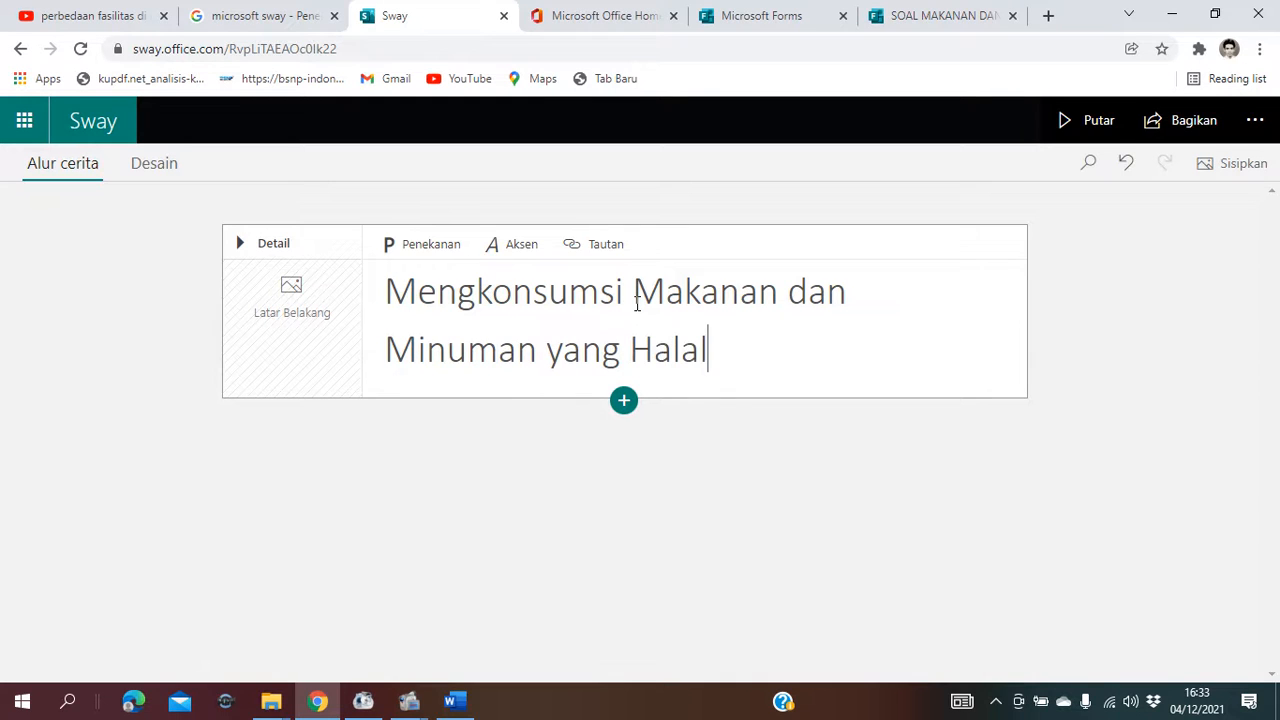
pyautogui.write('dan Meng')
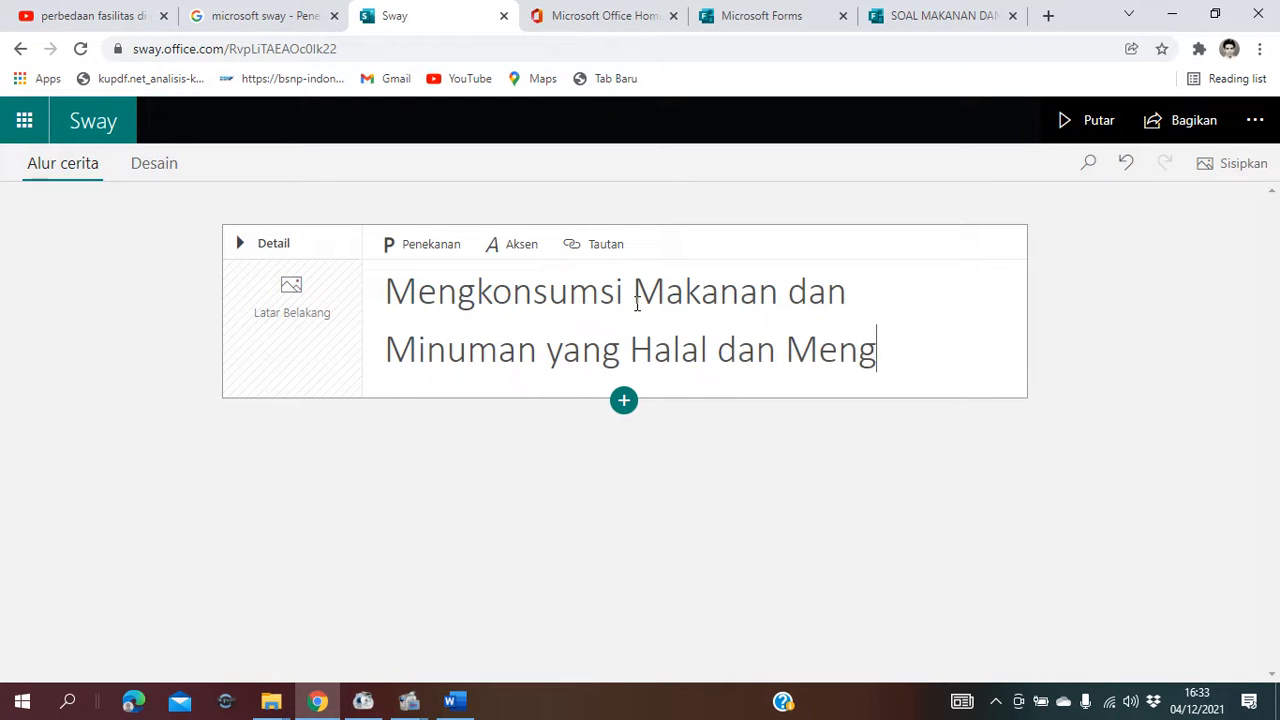
pyautogui.write('hindari yan')
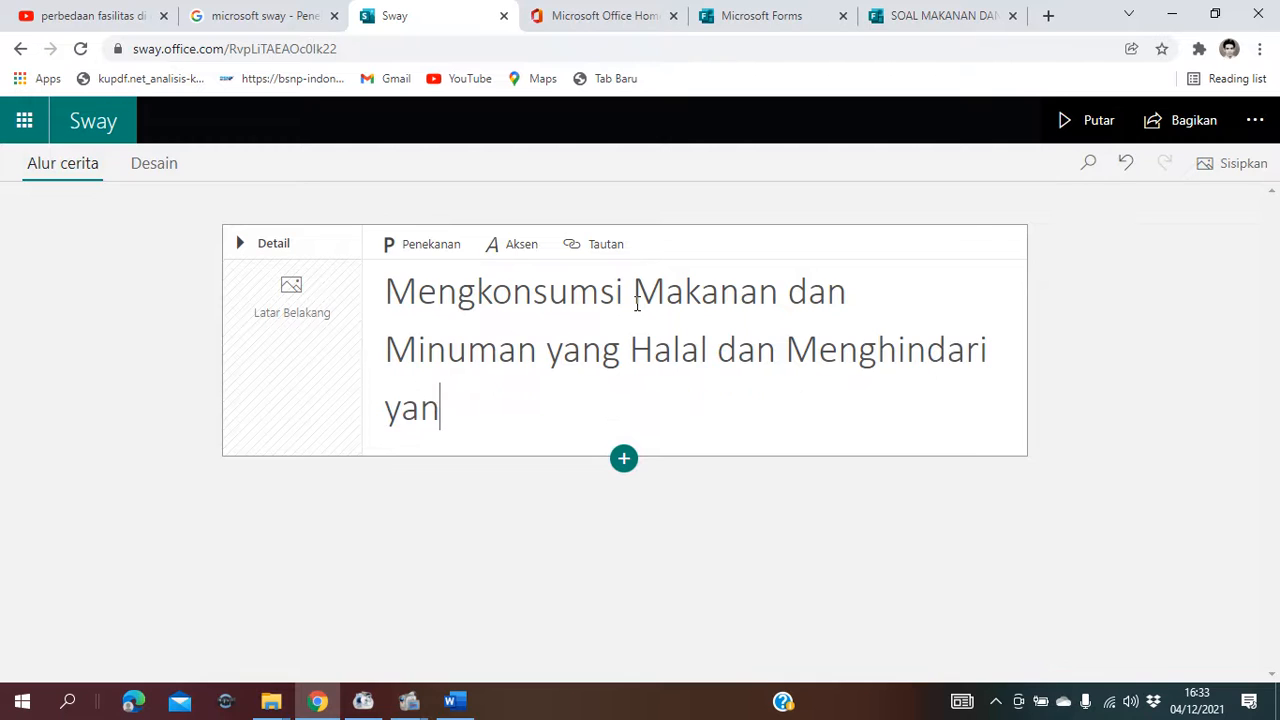
pyautogui.write('g Haram')
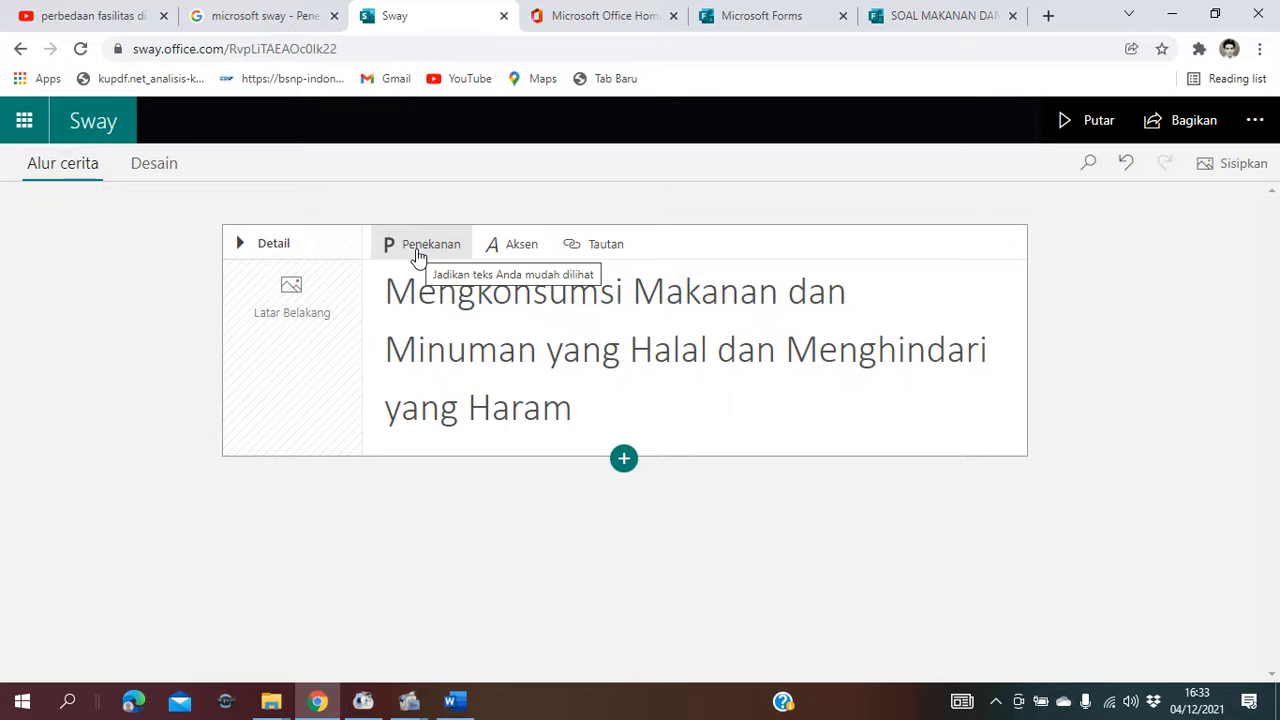
# - Apply Penekanan (bold emphasis) to the whole title text
pyautogui.click(387, 290)
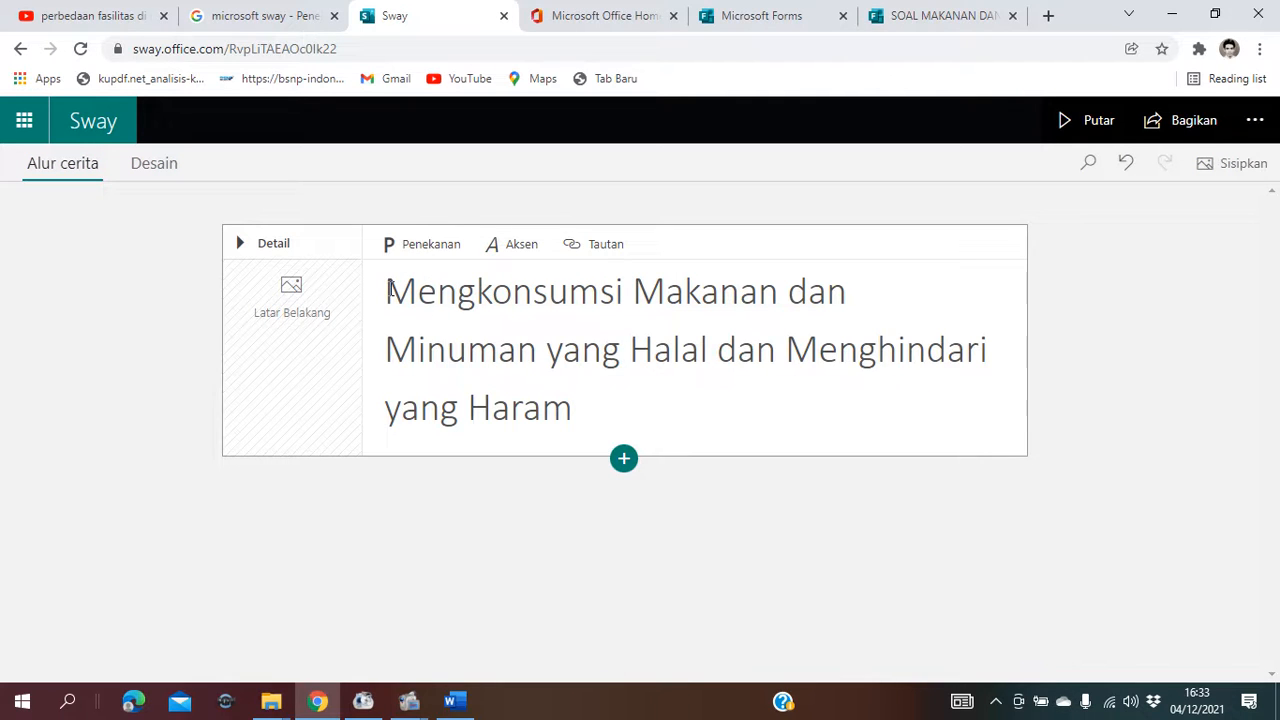
pyautogui.hotkey('shift', 'Down')
pyautogui.hotkey('shift', 'Down')
pyautogui.hotkey('shift', 'Down')
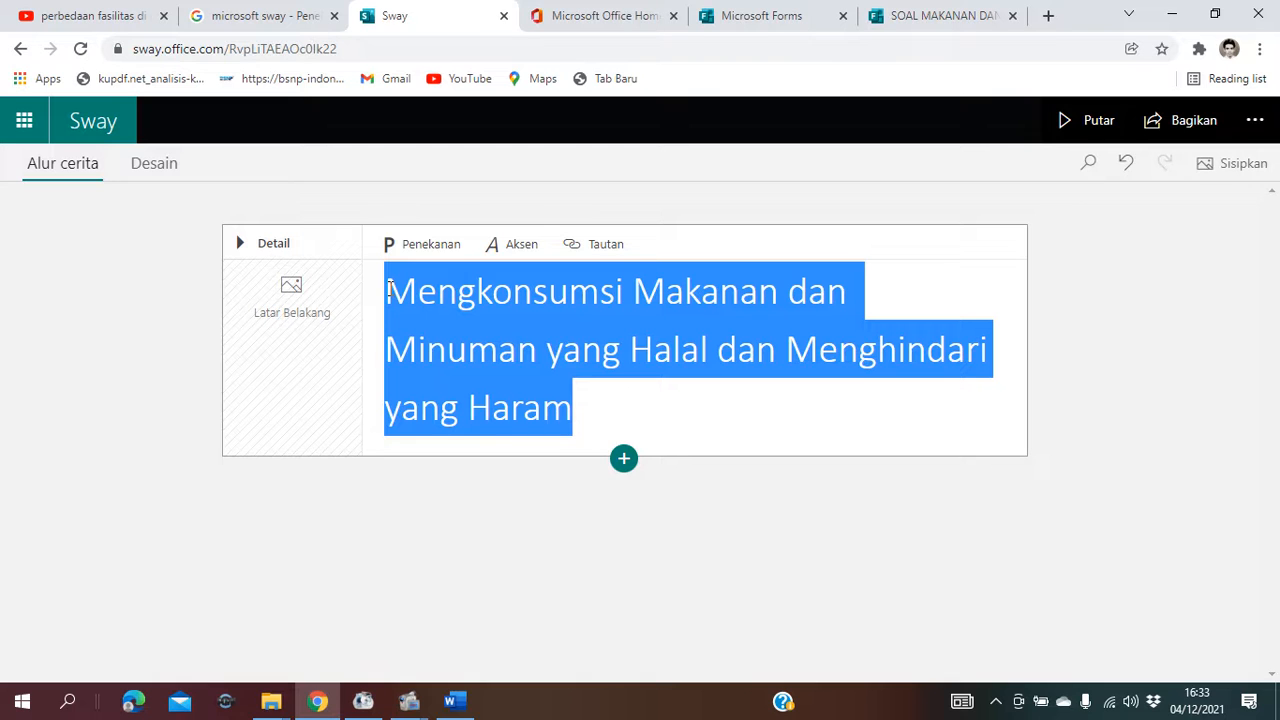
pyautogui.click(426, 252)
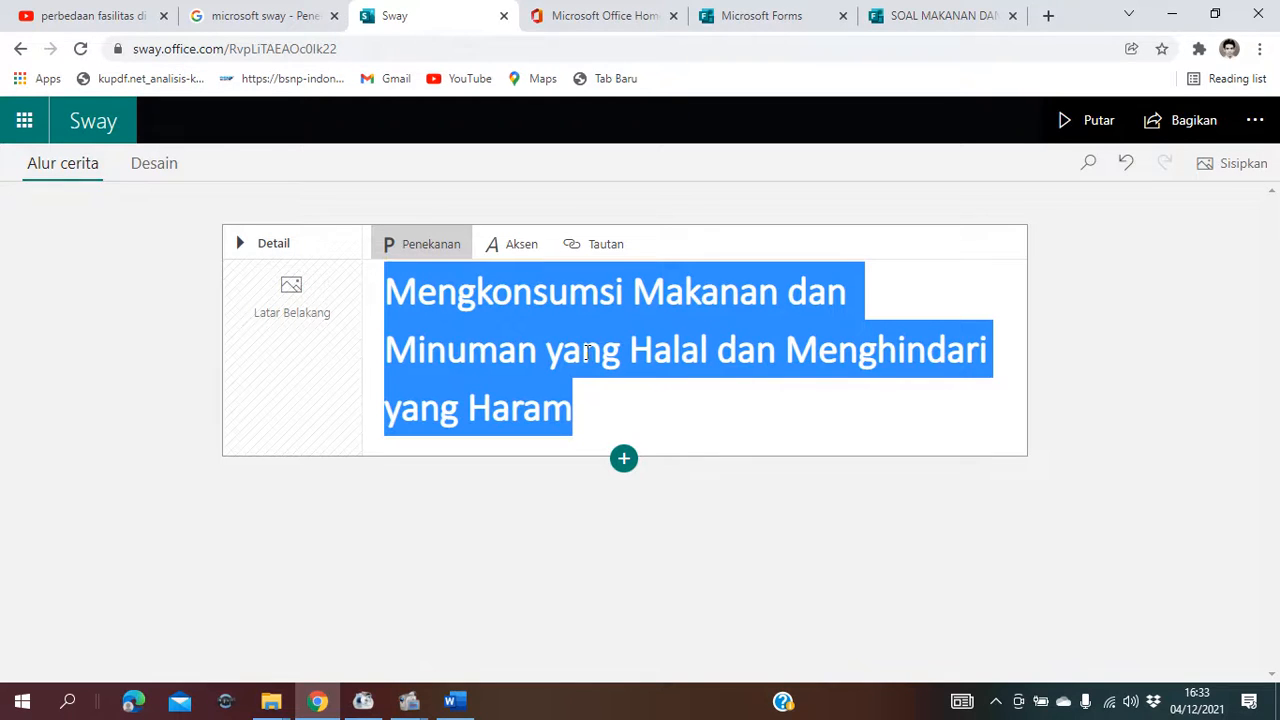
pyautogui.click(605, 407)
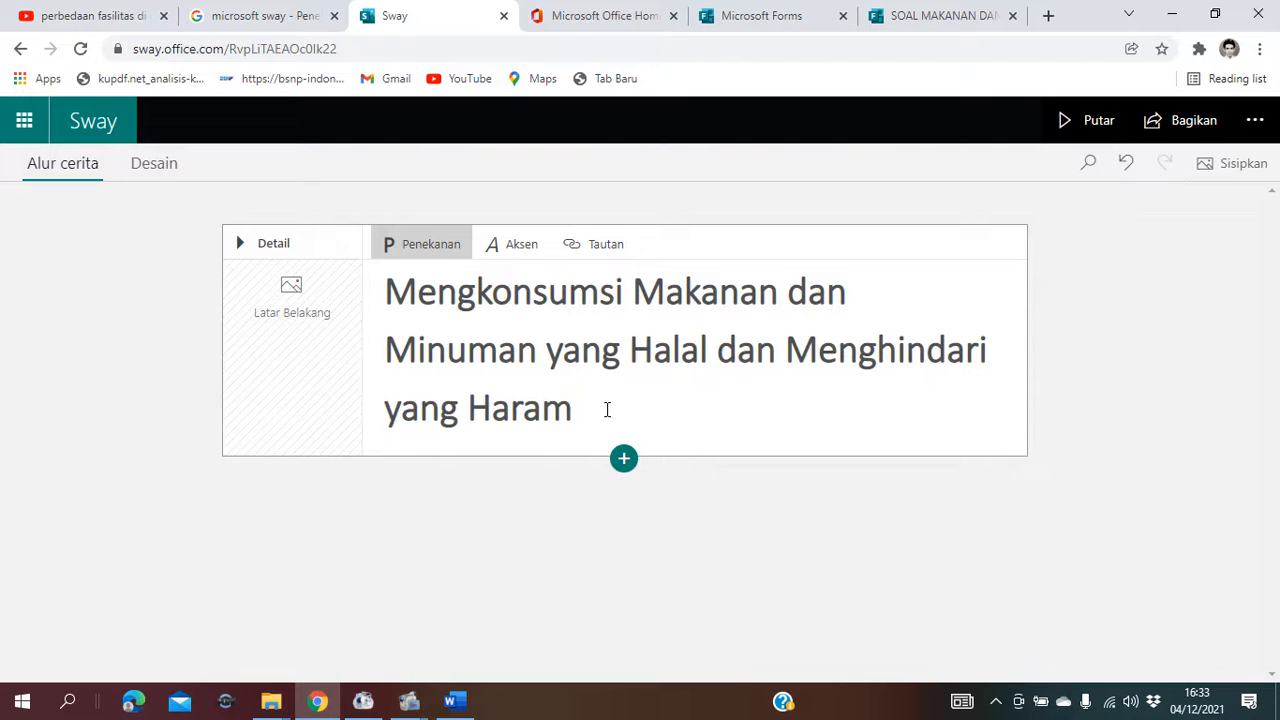
# - Apply Aksen (italic accent) to the whole title text
pyautogui.click(396, 291)
pyautogui.hotkey('shift', 'Down')
pyautogui.hotkey('shift', 'Down')
pyautogui.hotkey('shift', 'Down')
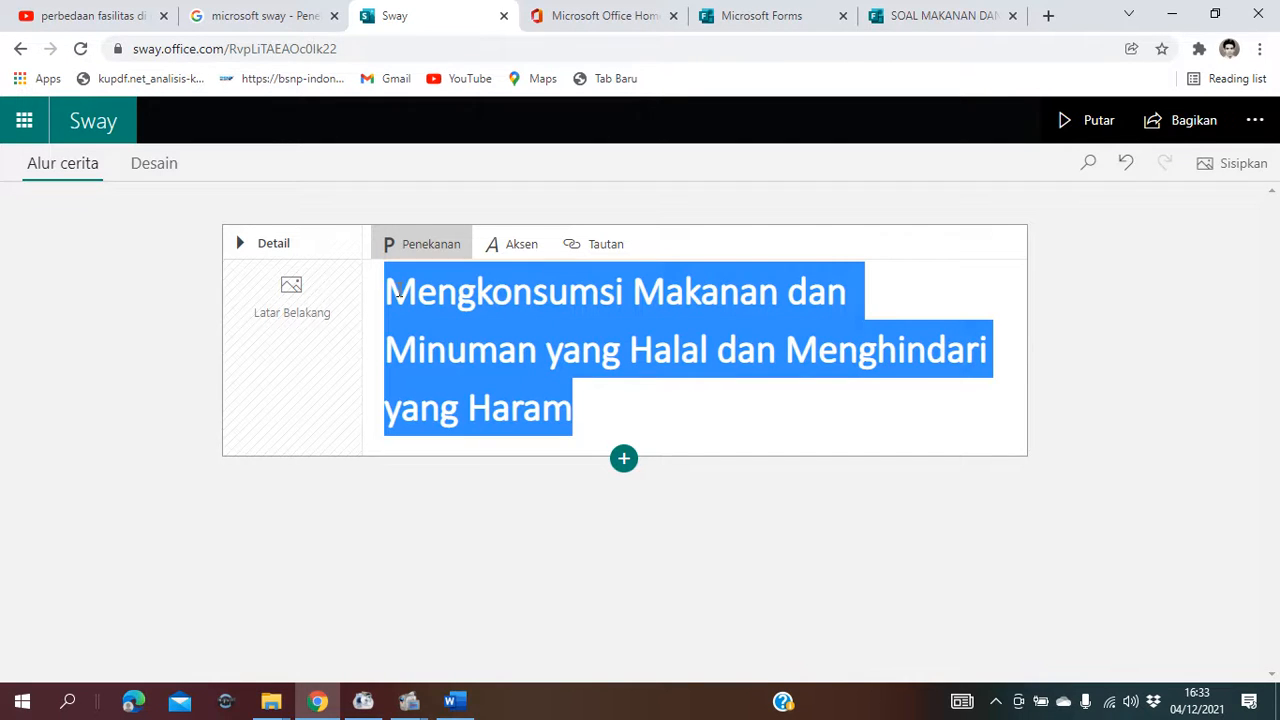
pyautogui.click(518, 244)
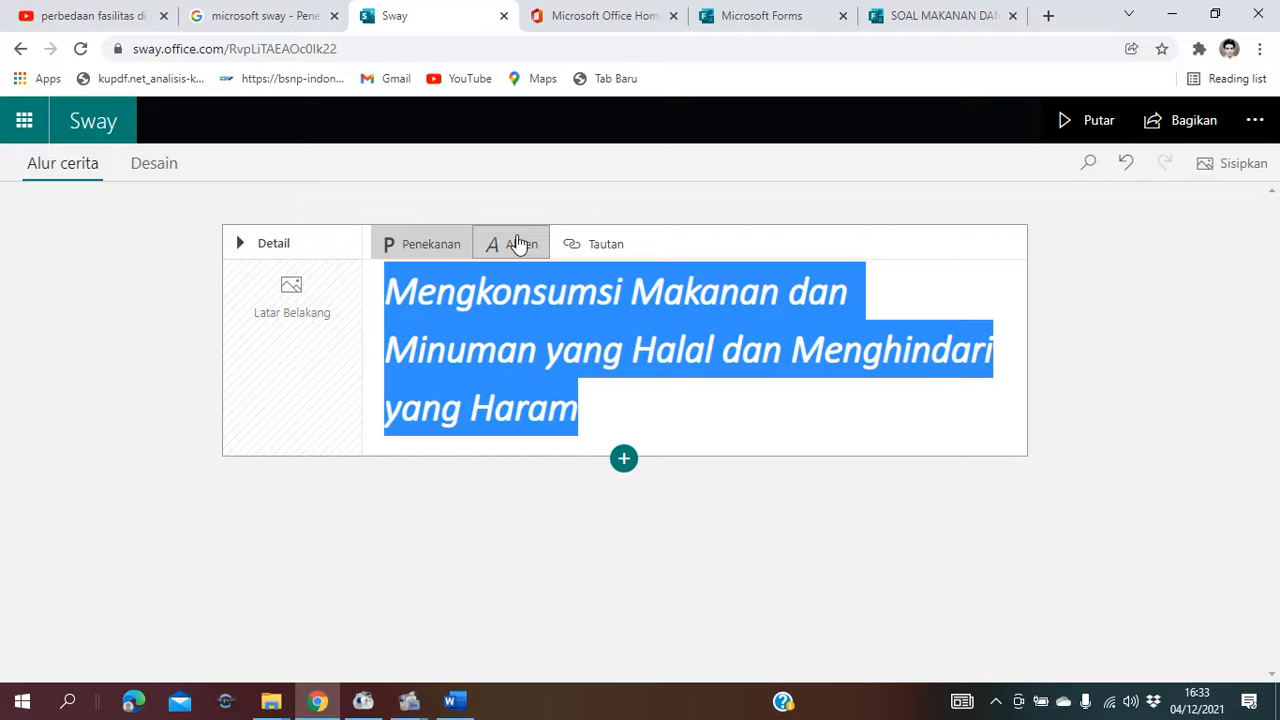
pyautogui.click(518, 244)
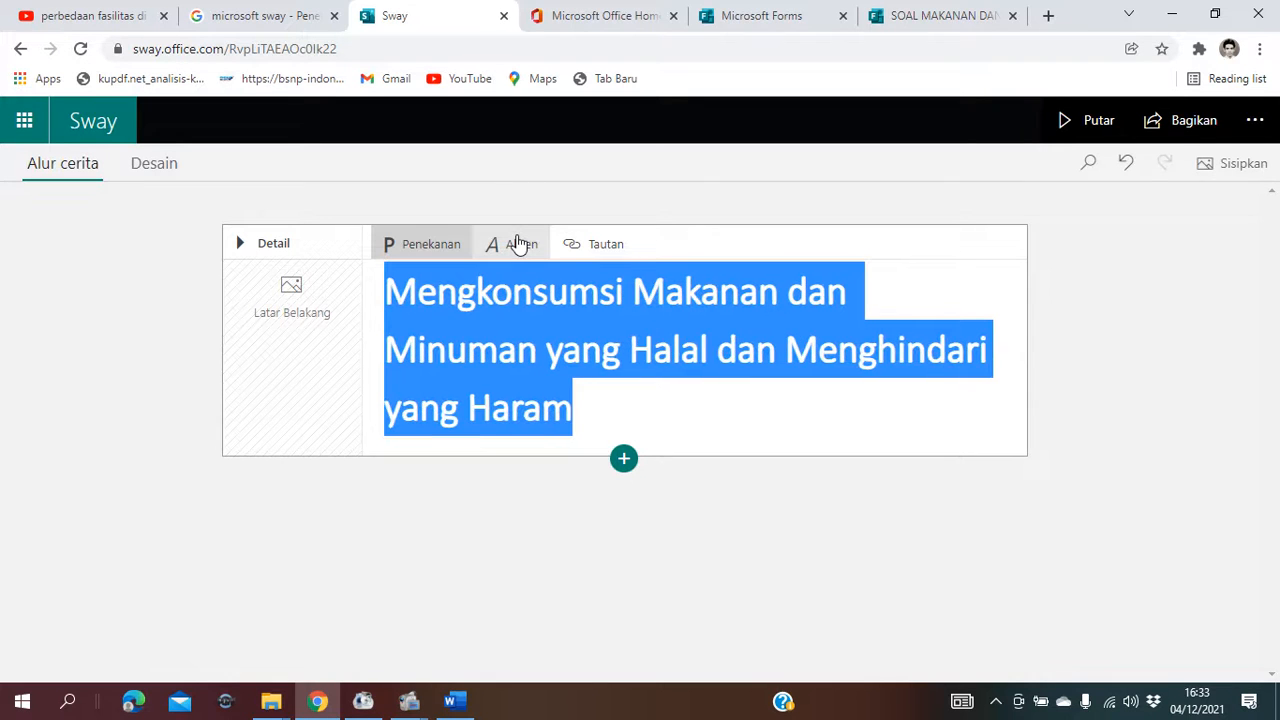
pyautogui.click(518, 244)
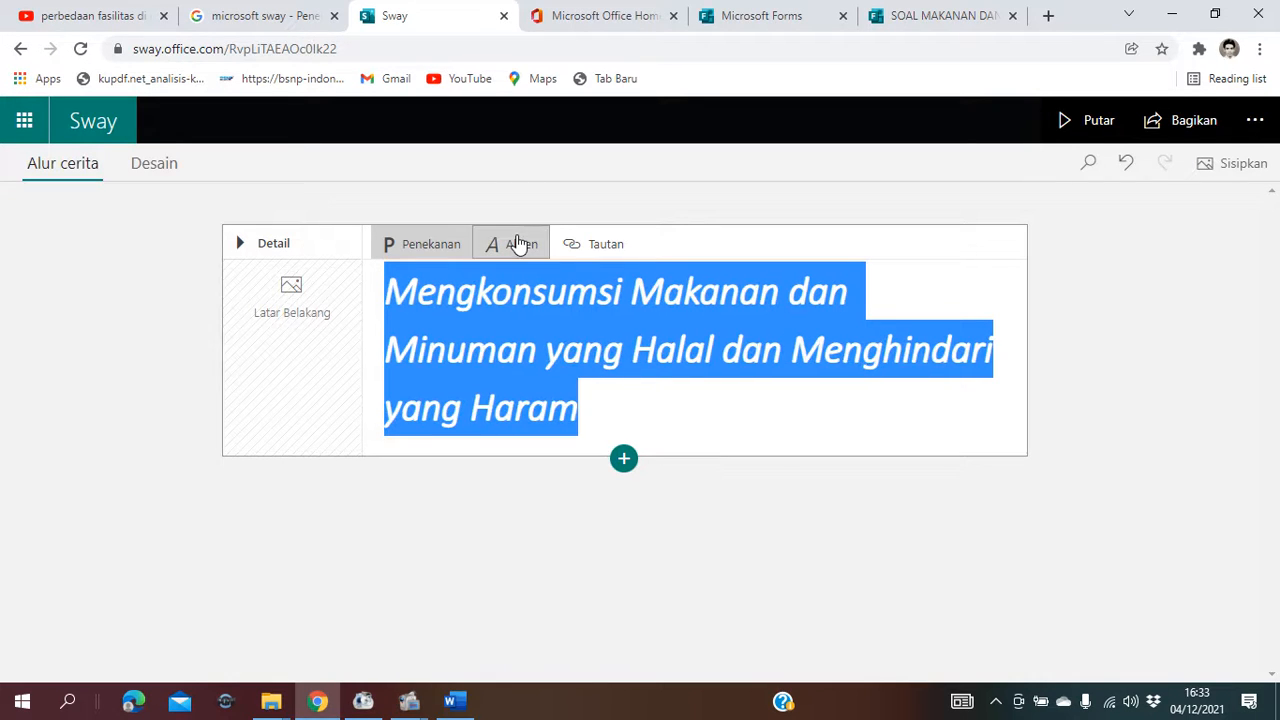
pyautogui.click(661, 421)
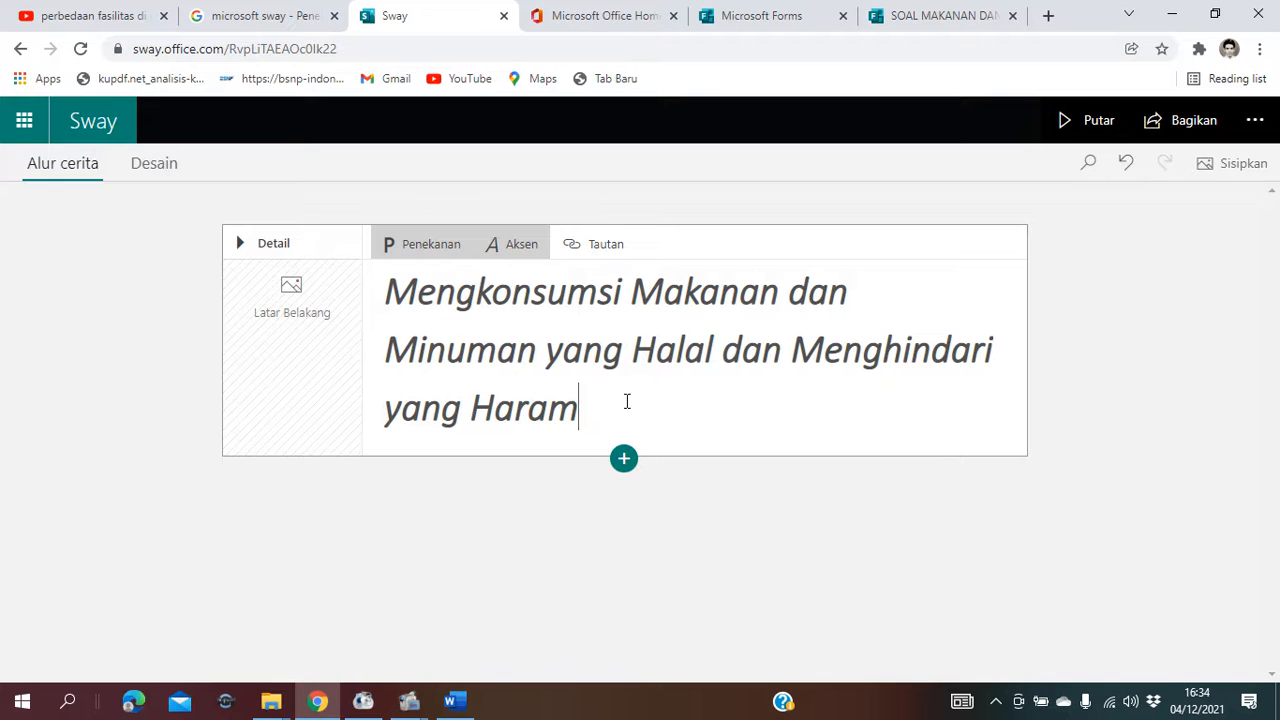
# - Start choosing a background image for the title card and search the suggested images for "makanan yang halal"
pyautogui.click(288, 367)
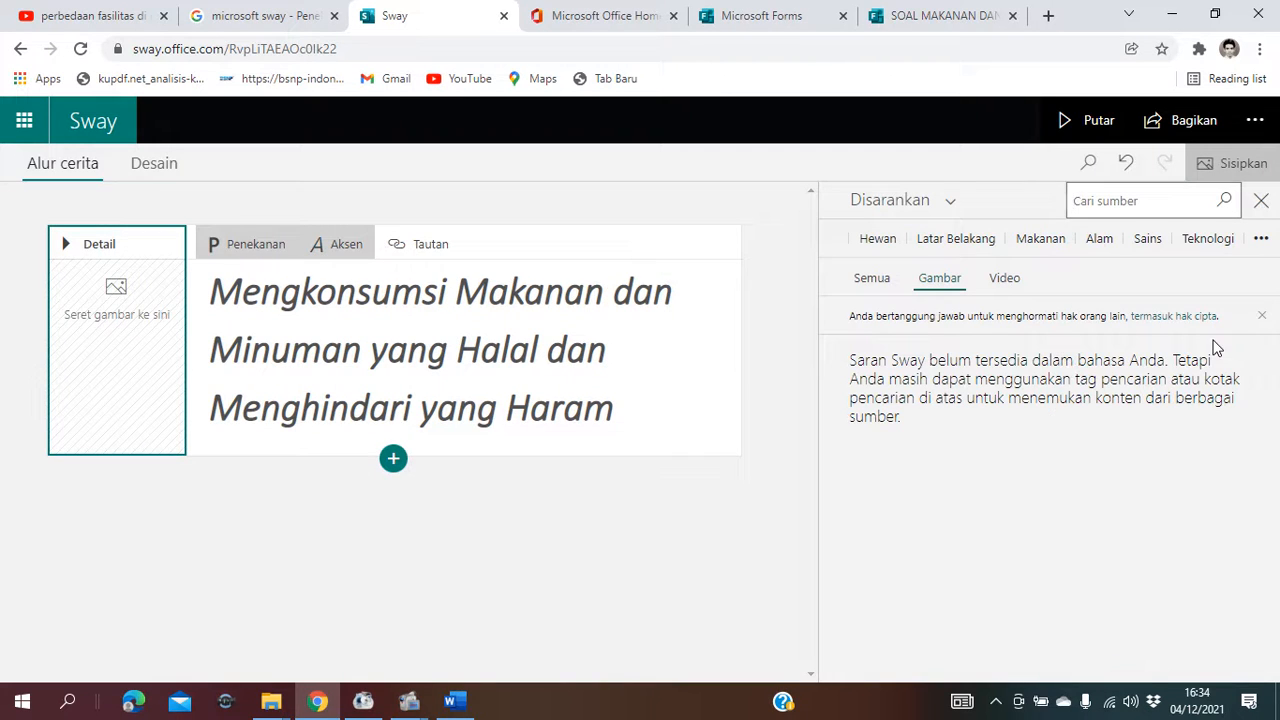
pyautogui.click(1137, 199)
pyautogui.write('mak')
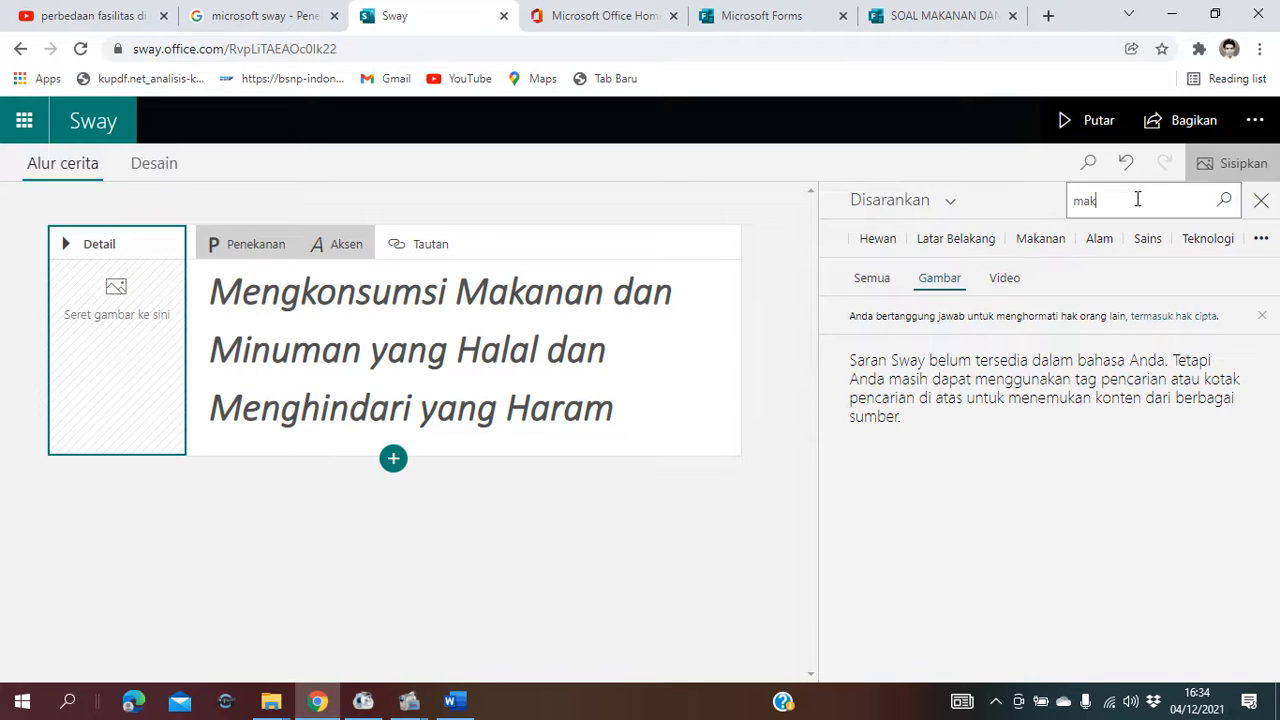
pyautogui.write('anan yang halal')
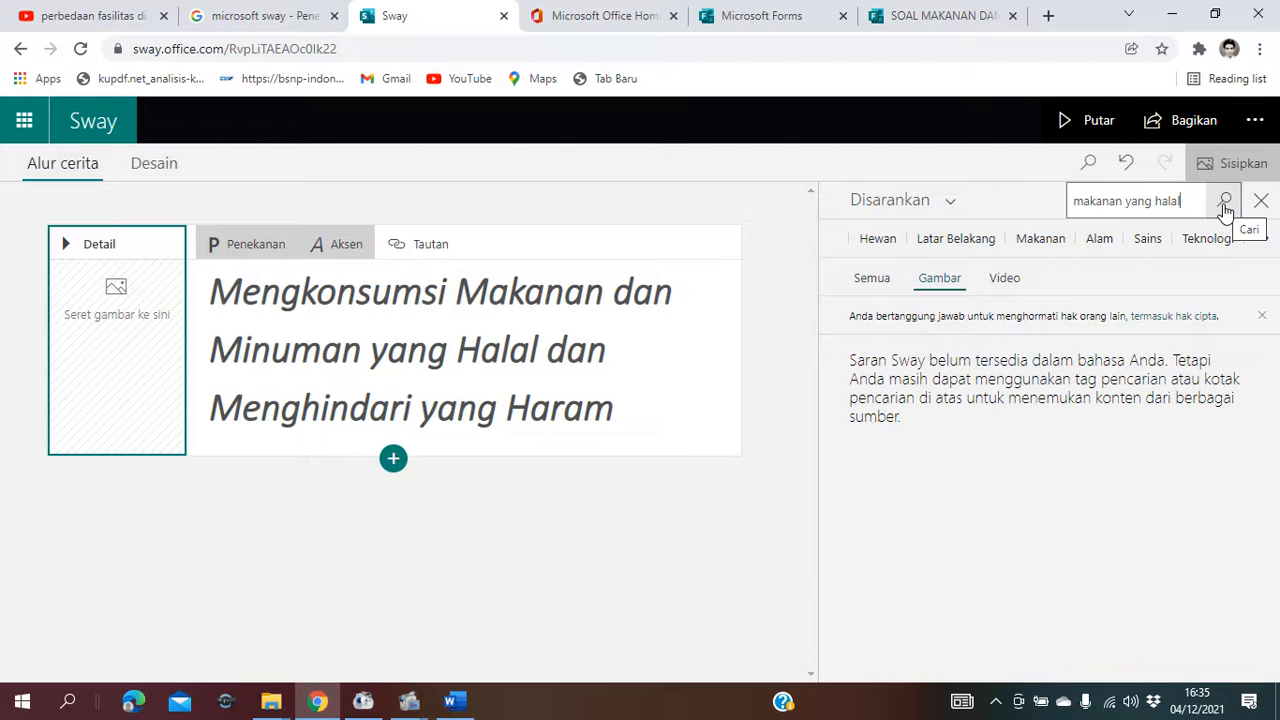
pyautogui.click(1225, 210)
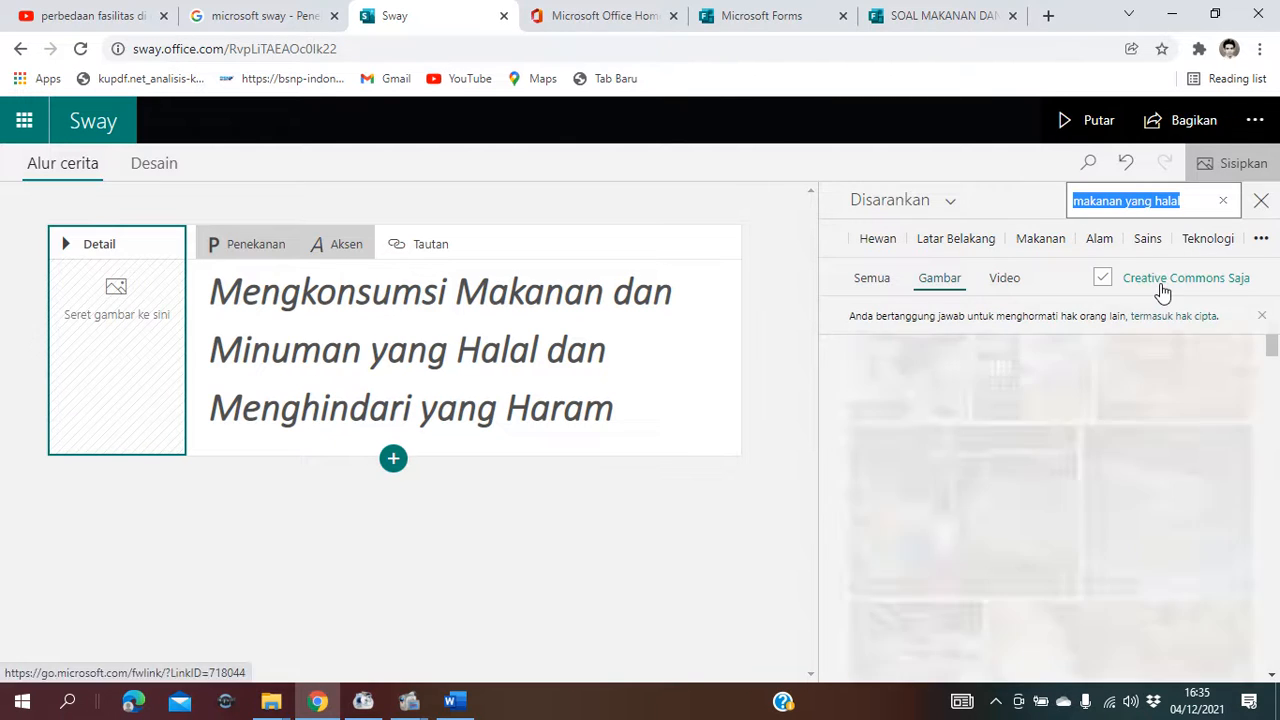
# - Lift the Creative Commons restriction on the image results and add the 1366 x 768 food picture with the HALAL logo as the title background
pyautogui.click(1103, 280)
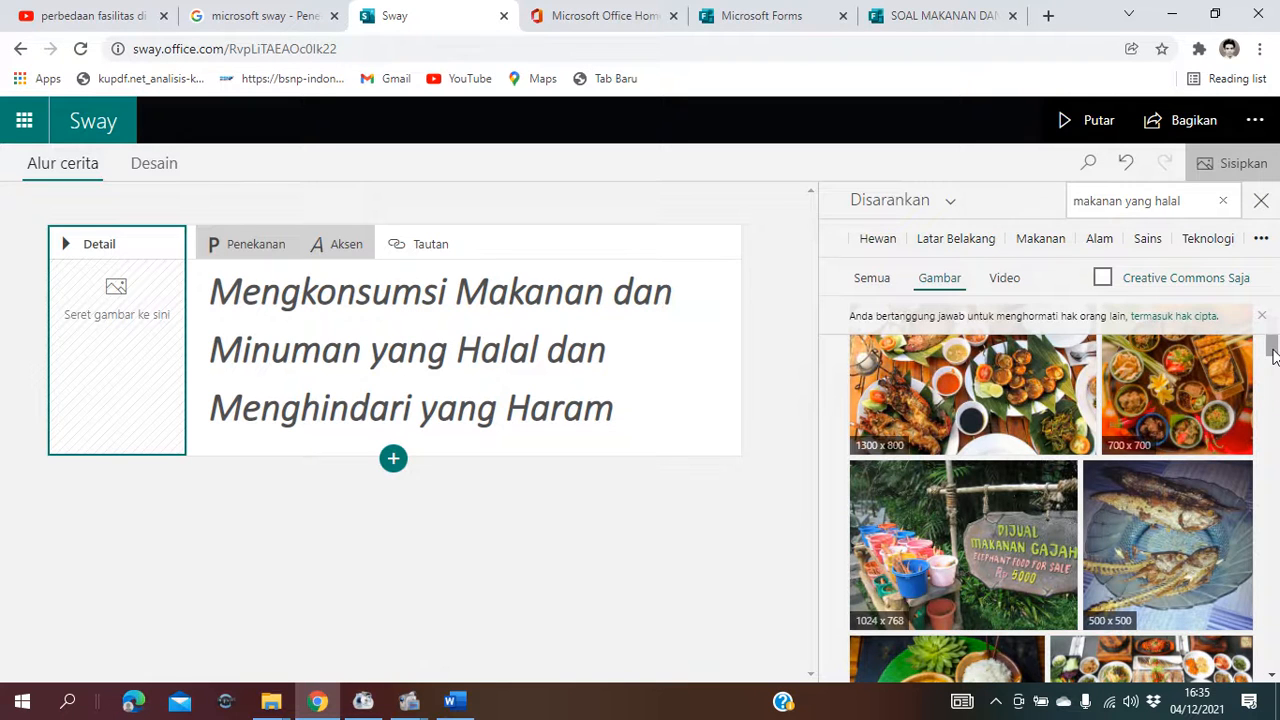
pyautogui.scroll(-2, 1275, 377)
pyautogui.moveTo(1273, 377); pyautogui.dragTo(1277, 474)
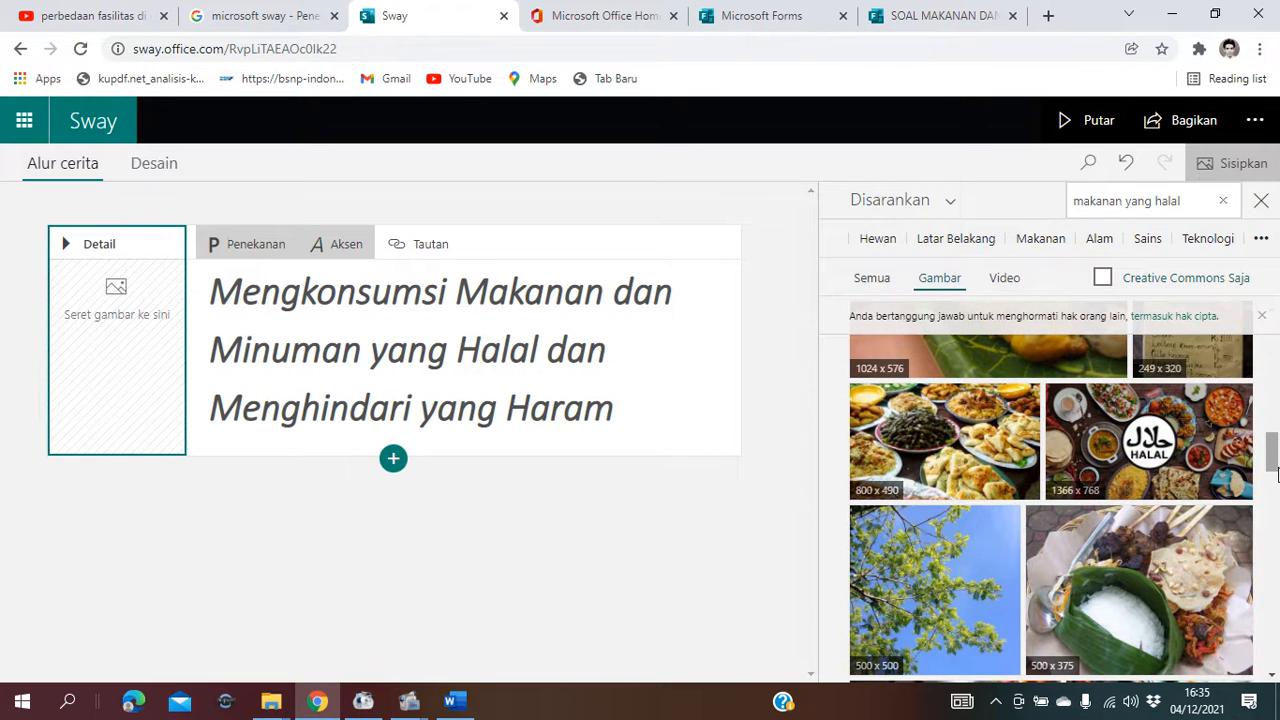
pyautogui.click(1150, 448)
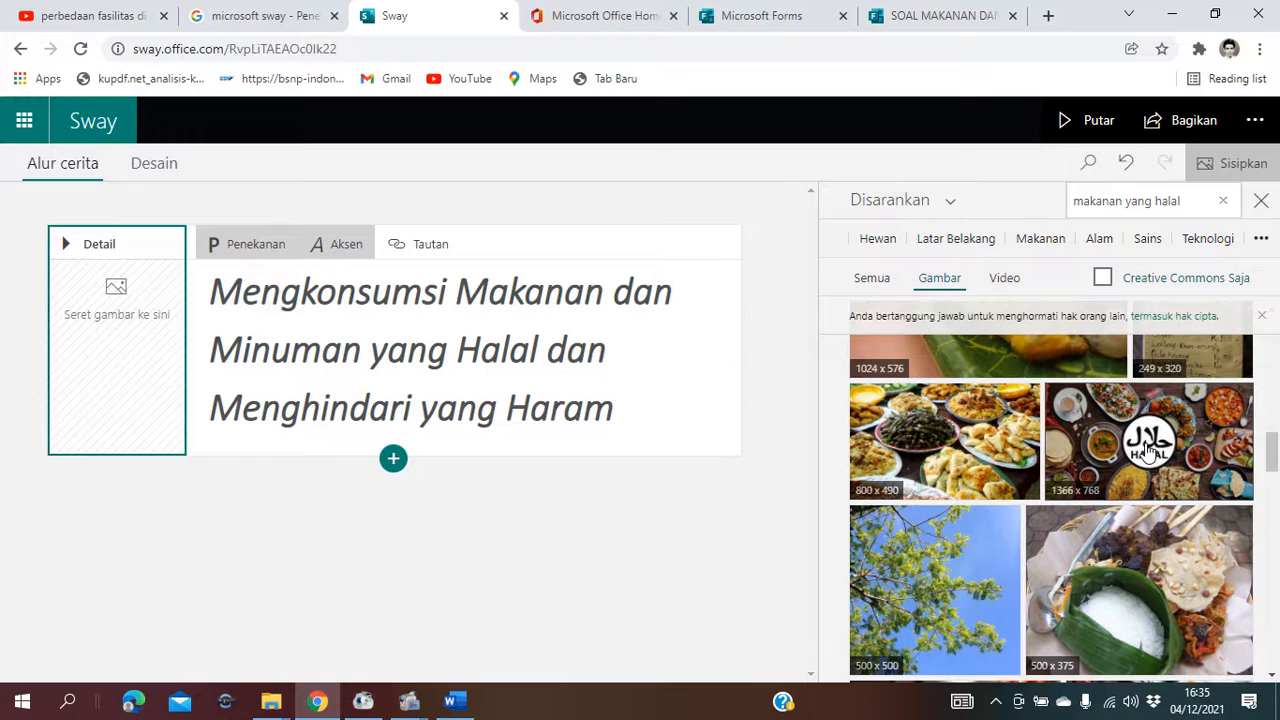
pyautogui.click(1182, 203)
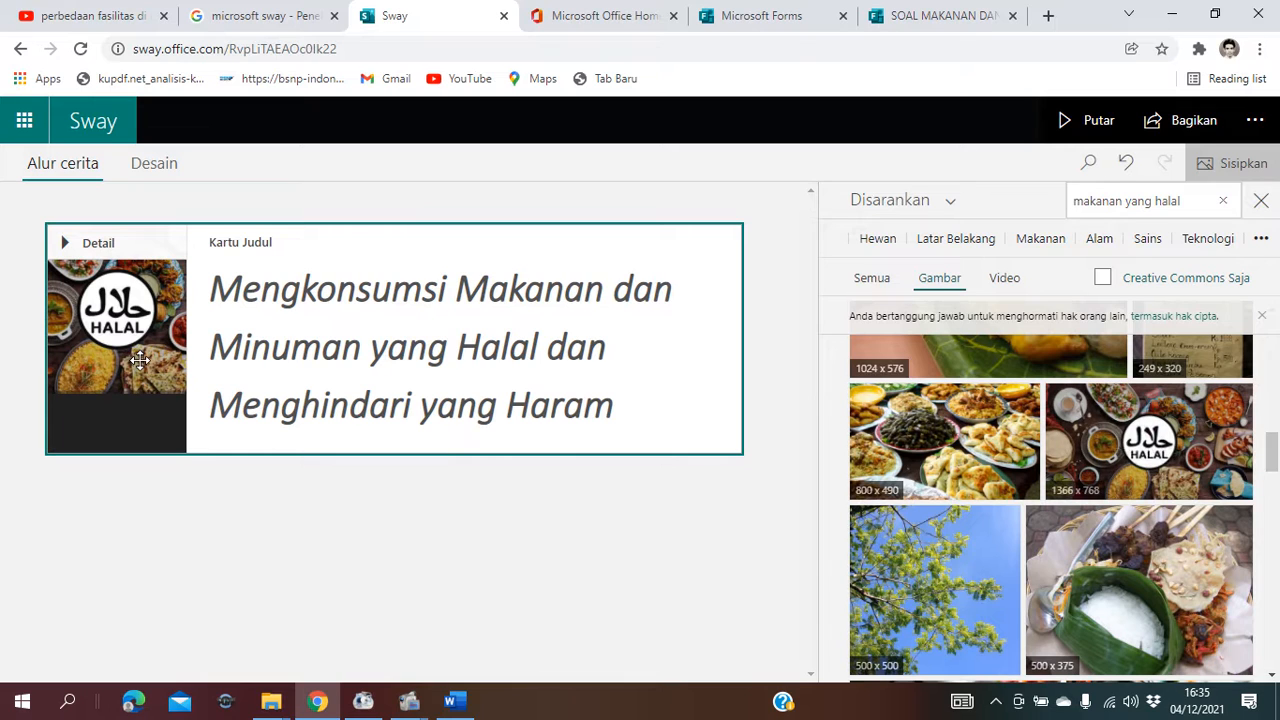
# - Mark the title card's whole background image as important in its focus point settings (Seluruh gambar penting)
pyautogui.click(270, 347)
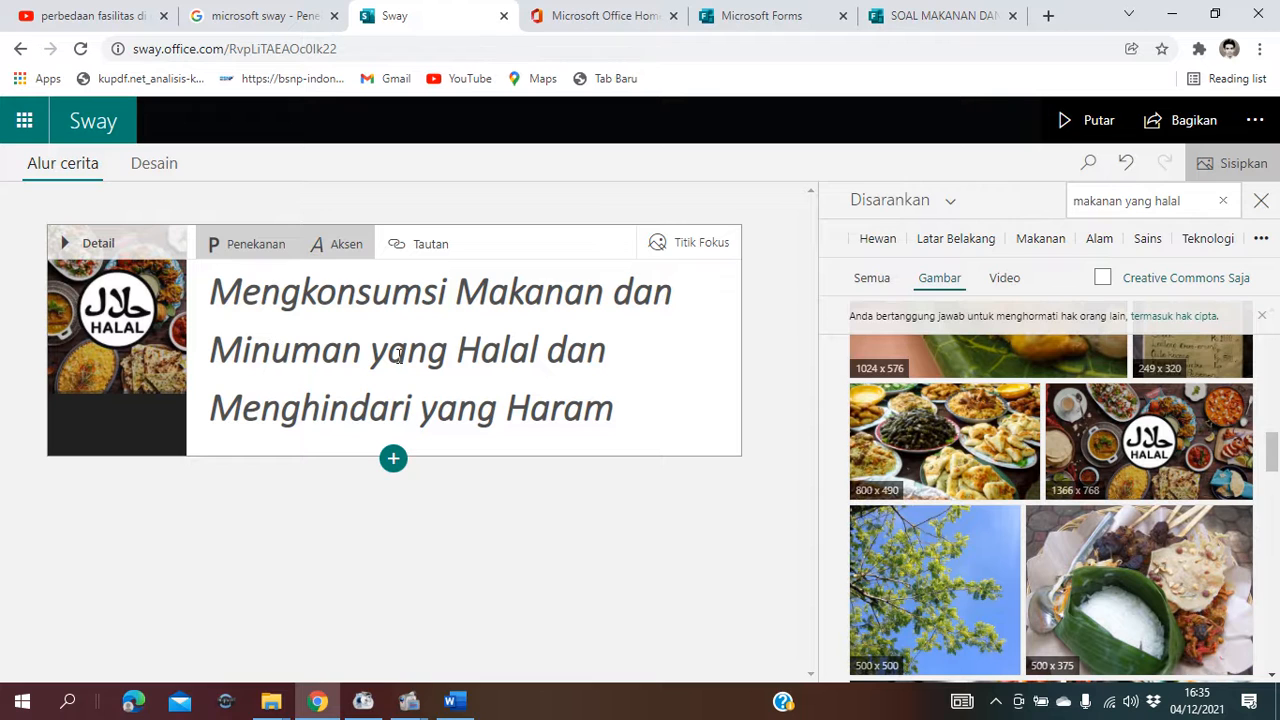
pyautogui.click(686, 258)
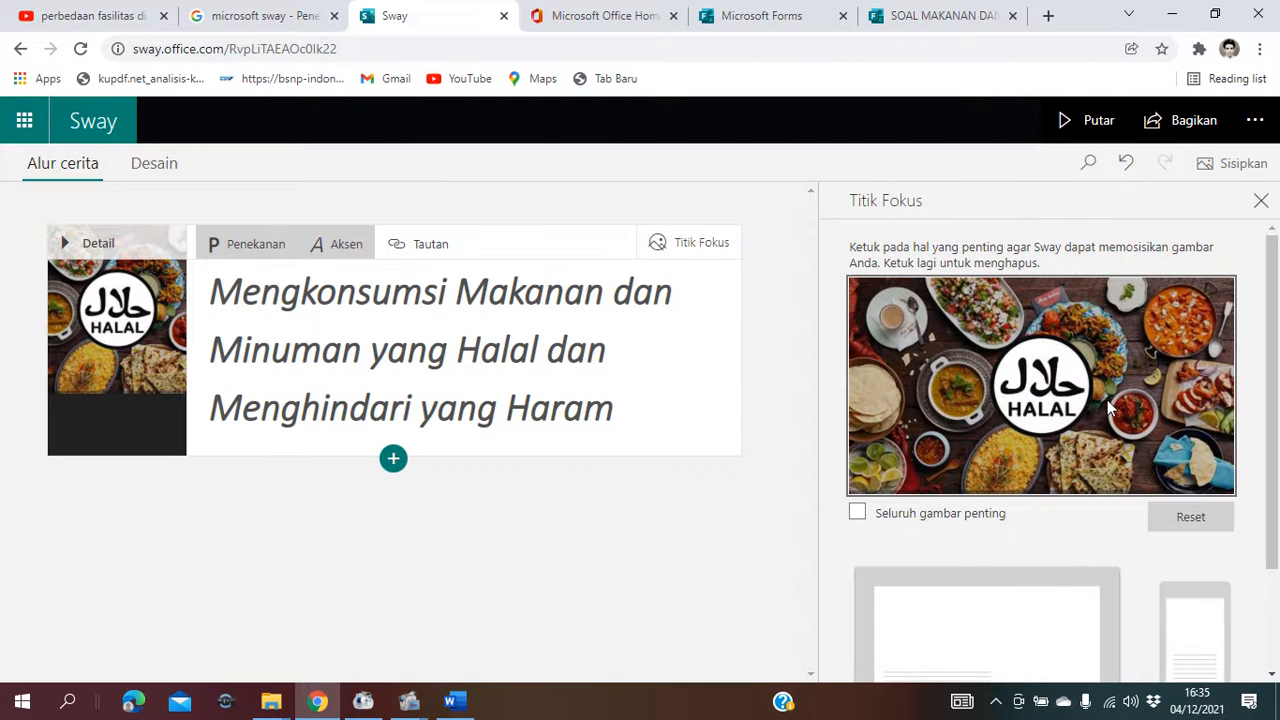
pyautogui.moveTo(1272, 343); pyautogui.dragTo(1274, 437)
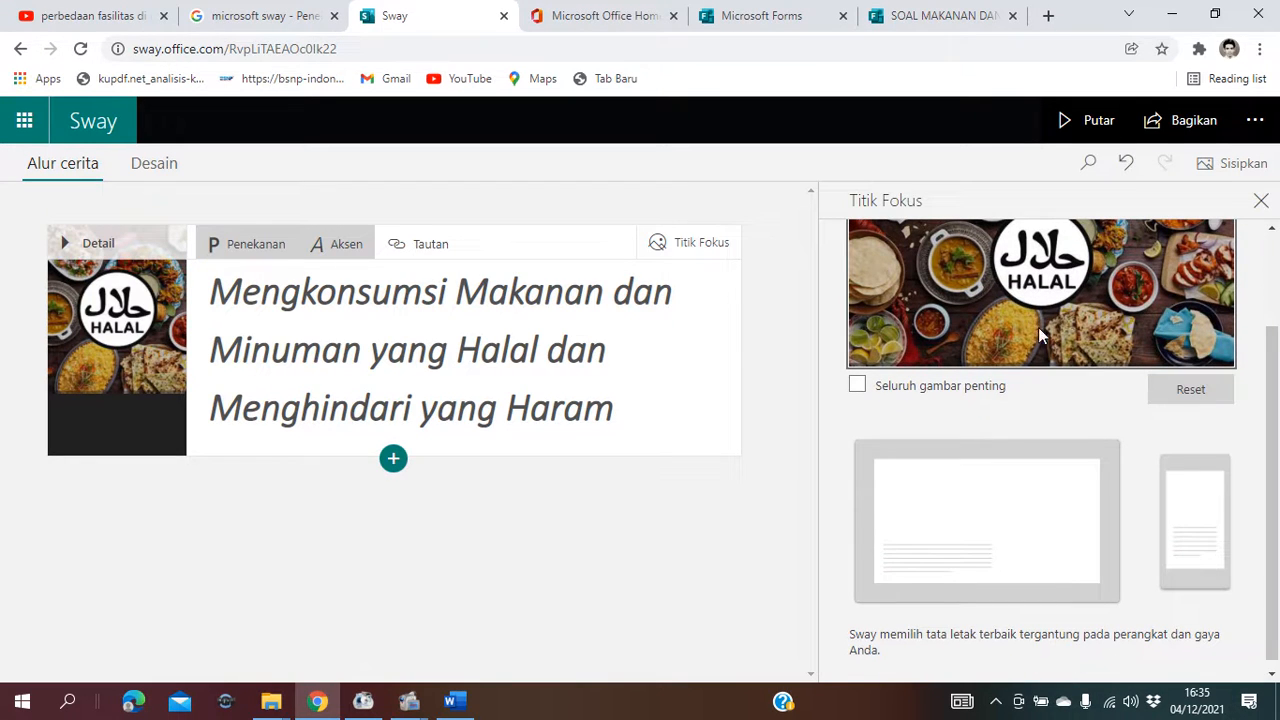
pyautogui.click(860, 390)
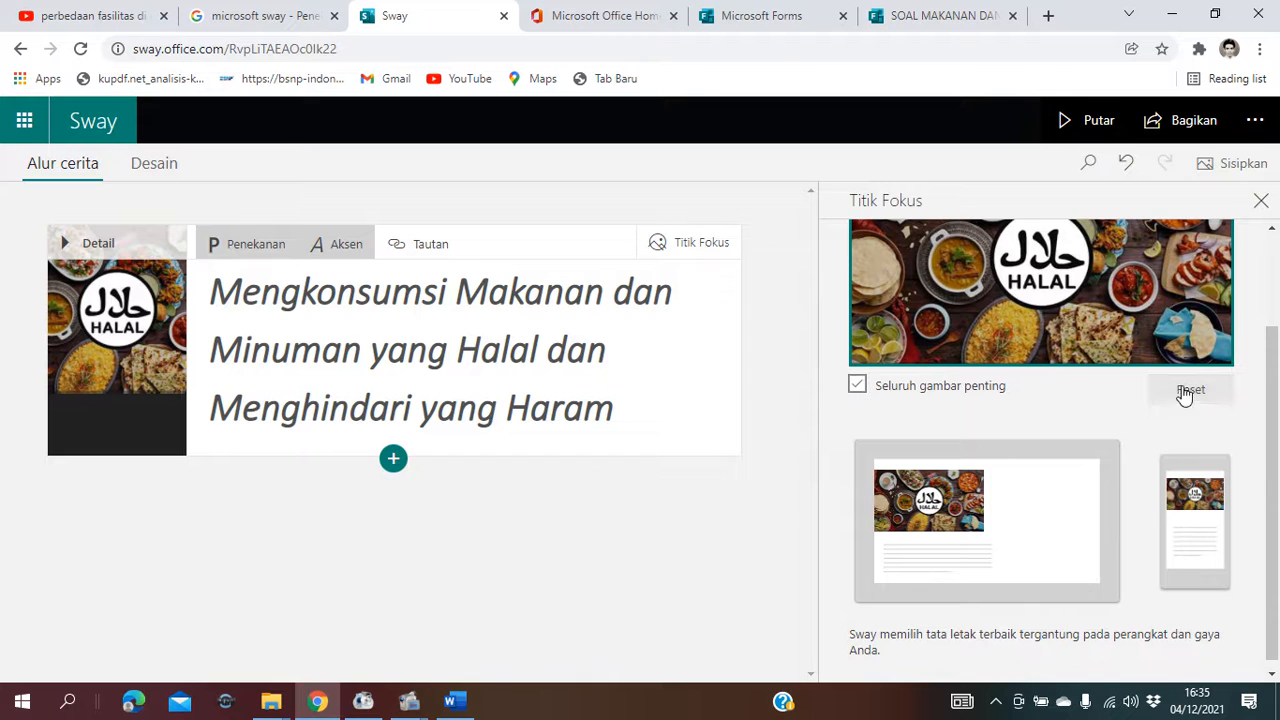
pyautogui.moveTo(1273, 418); pyautogui.dragTo(1276, 447)
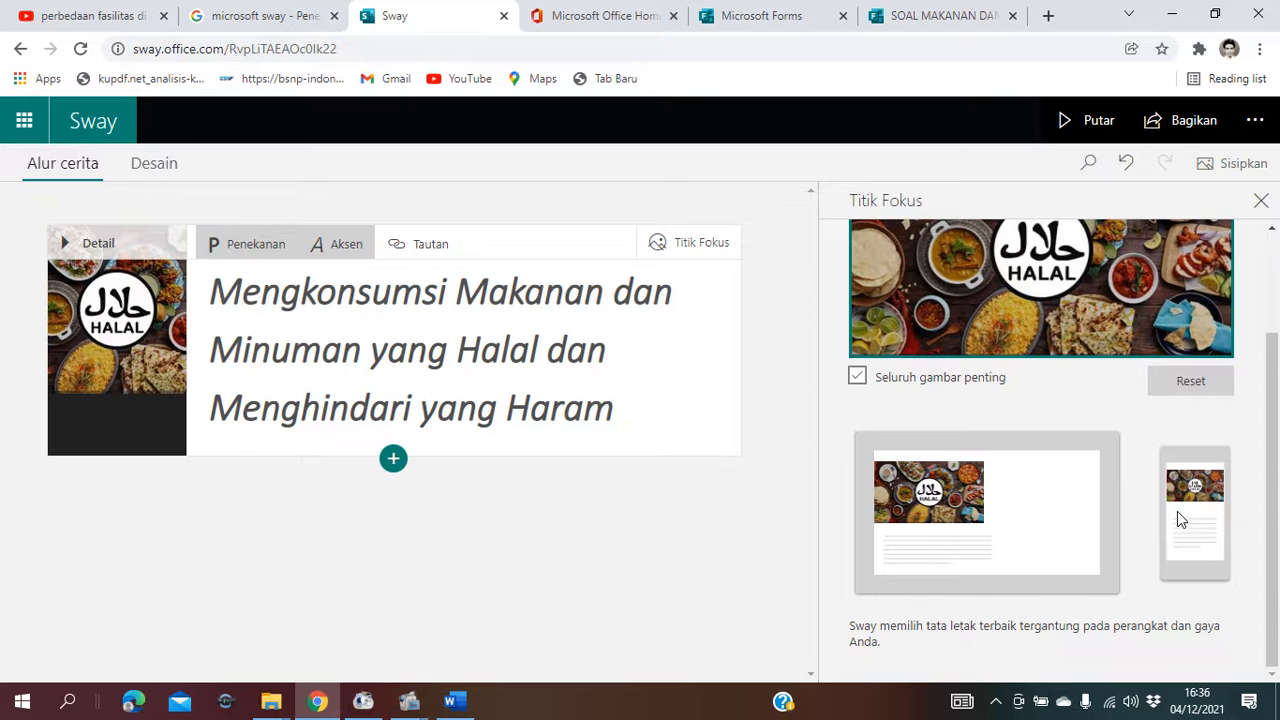
pyautogui.moveTo(1275, 450); pyautogui.dragTo(1273, 344)
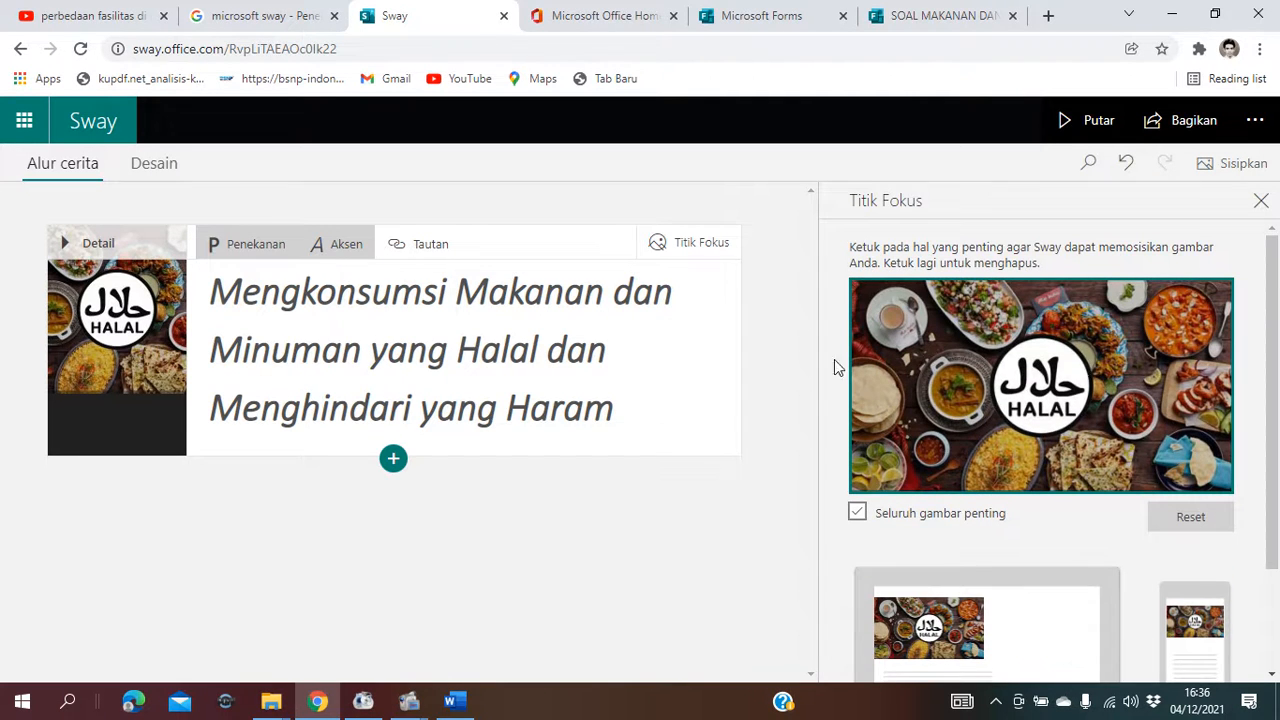
pyautogui.click(671, 357)
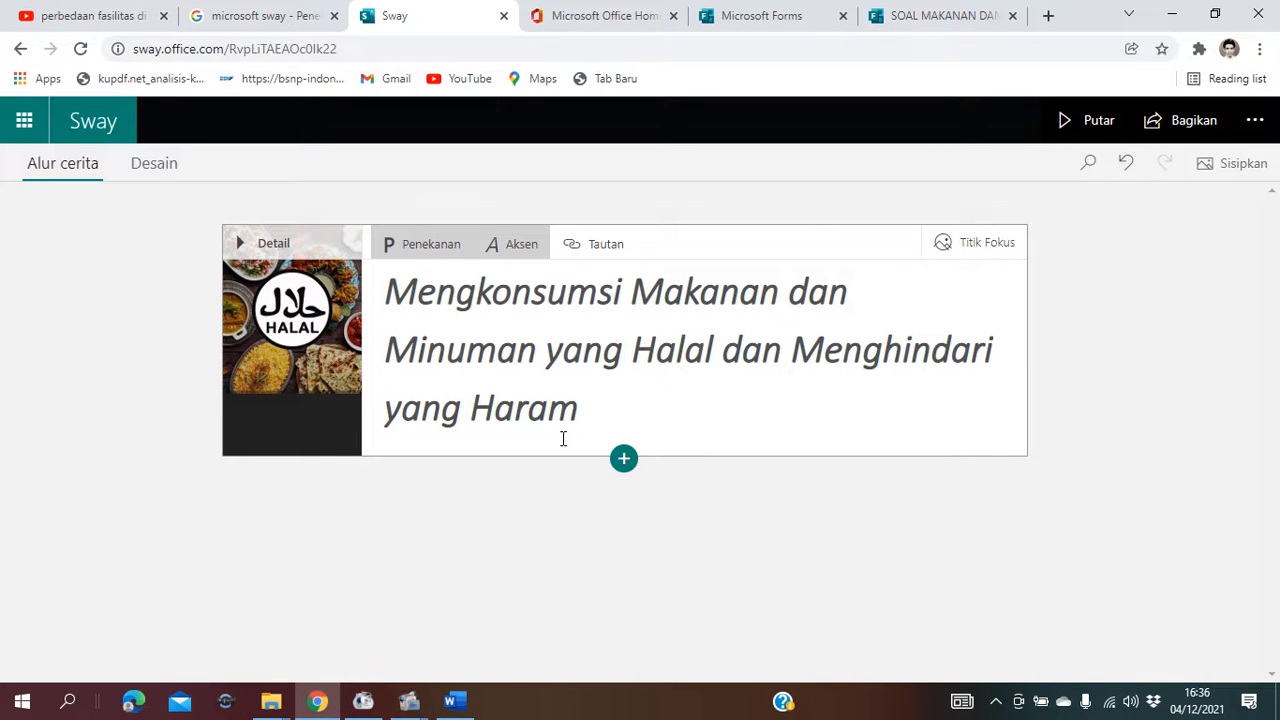
# - Add a Judul 1 card below the title card and give it the heading "Pengertian"
pyautogui.click(623, 460)
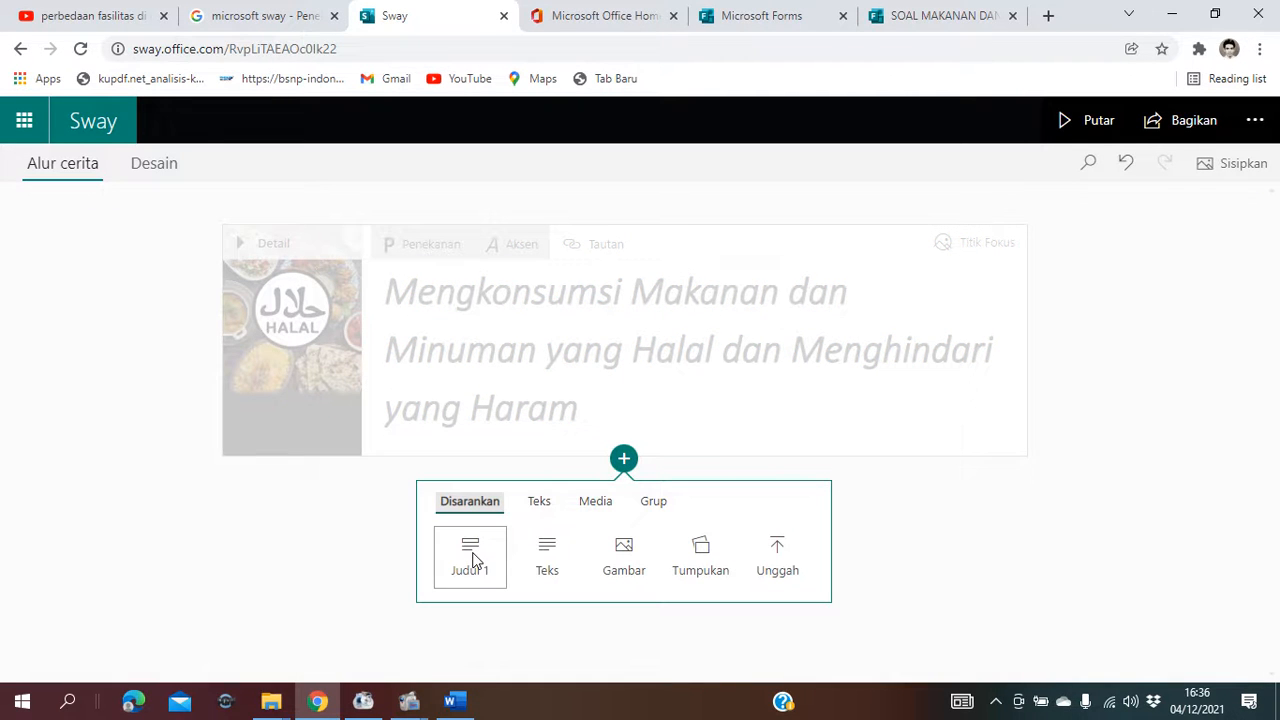
pyautogui.click(624, 460)
pyautogui.click(624, 460)
pyautogui.click(466, 570)
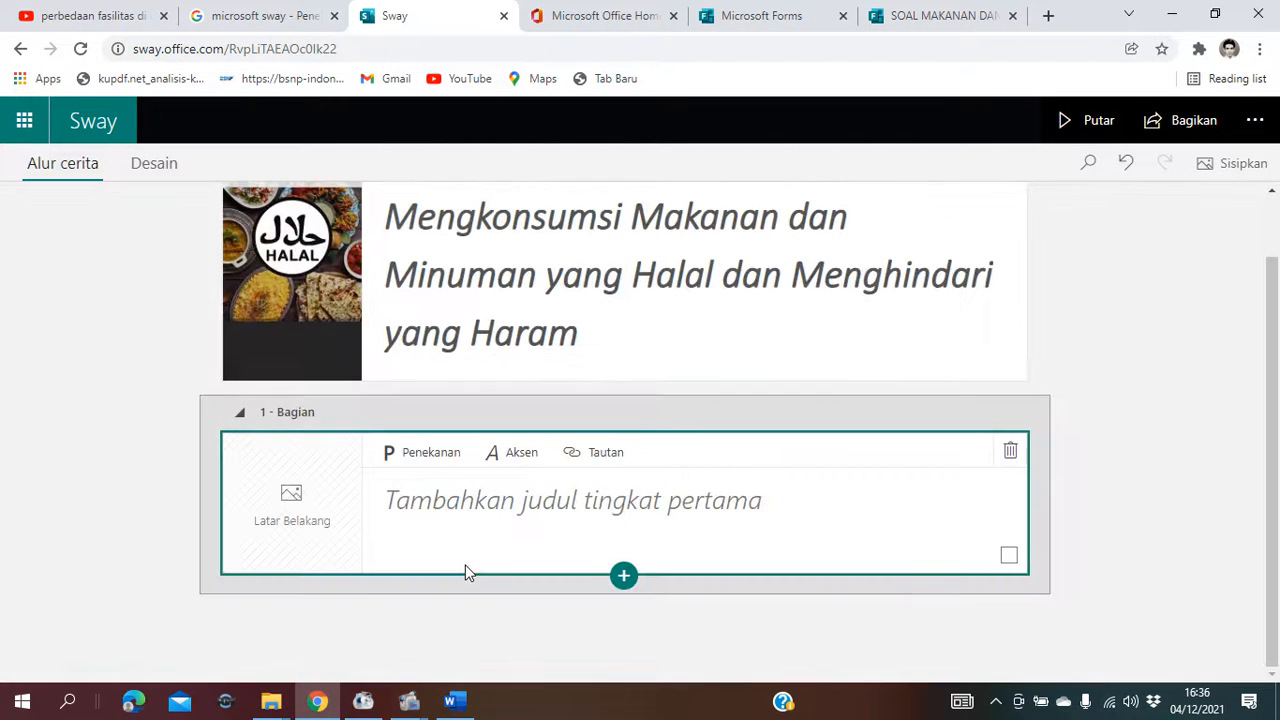
pyautogui.click(429, 494)
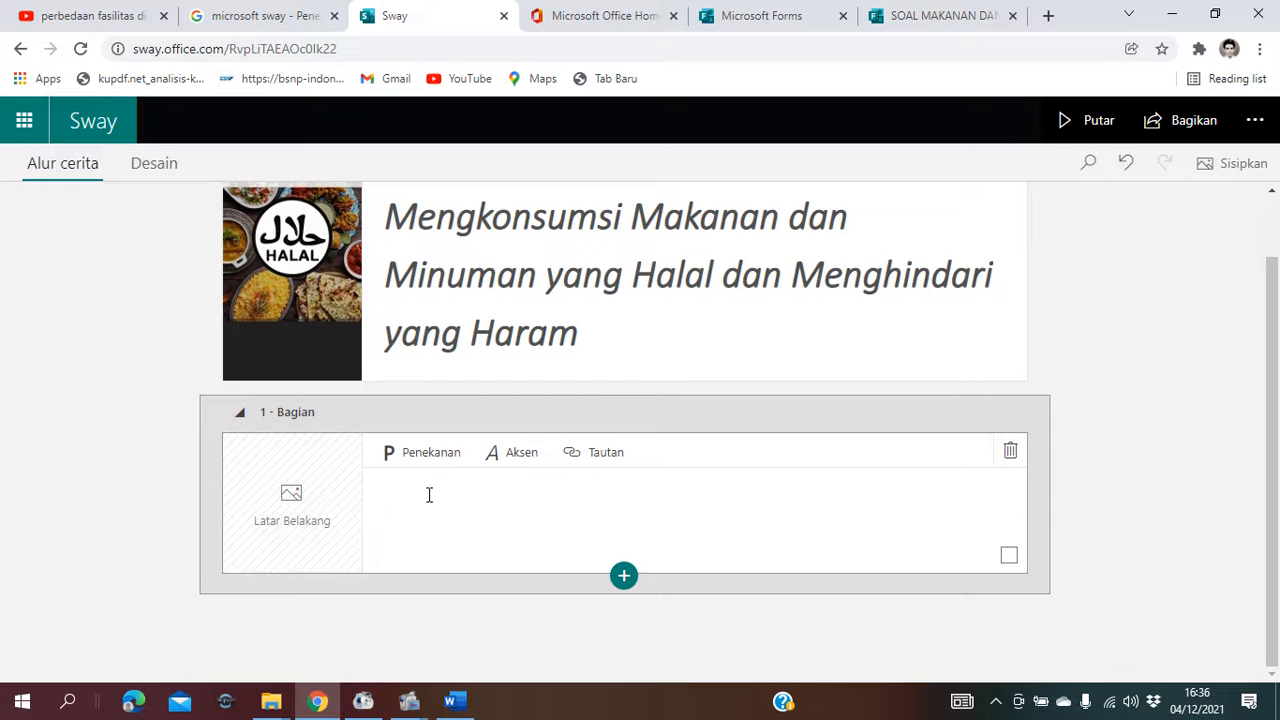
pyautogui.write('Pengertian')
# - Apply Penekanan (bold emphasis) to the whole "Pengertian" heading
pyautogui.press('Home')
pyautogui.hotkey('shift', 'Right')
pyautogui.hotkey('shift', 'End')
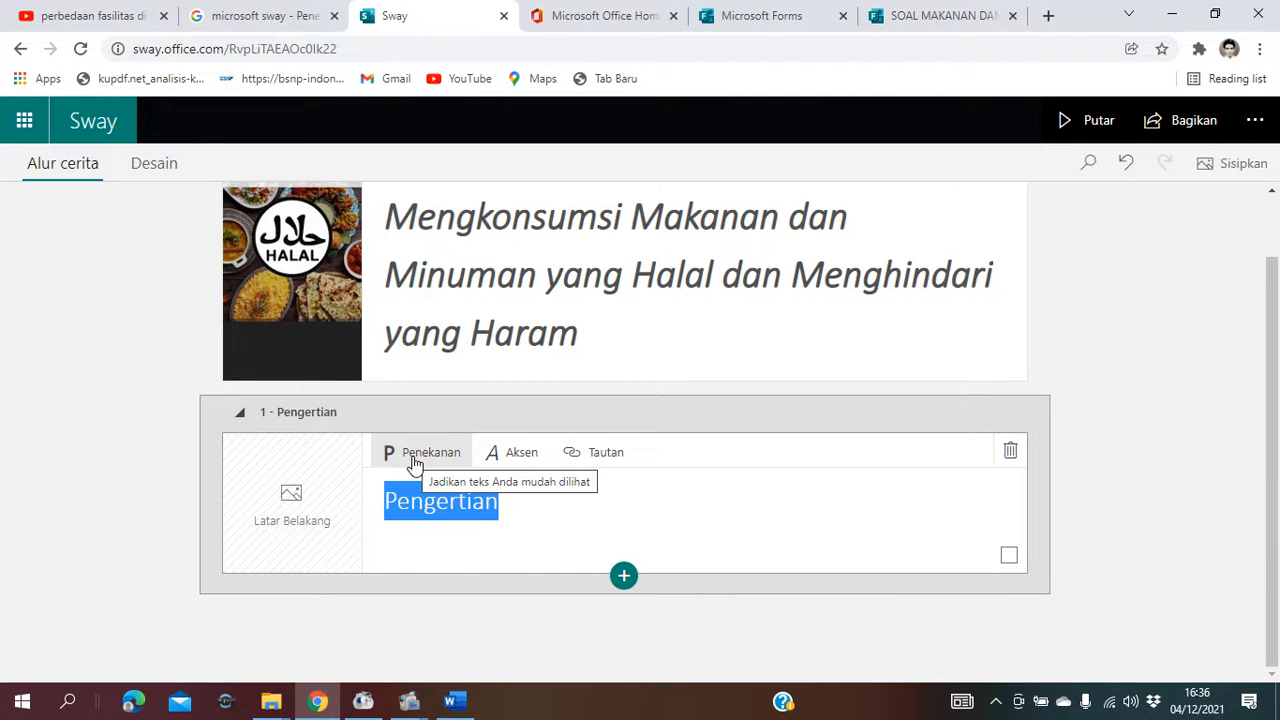
pyautogui.click(415, 463)
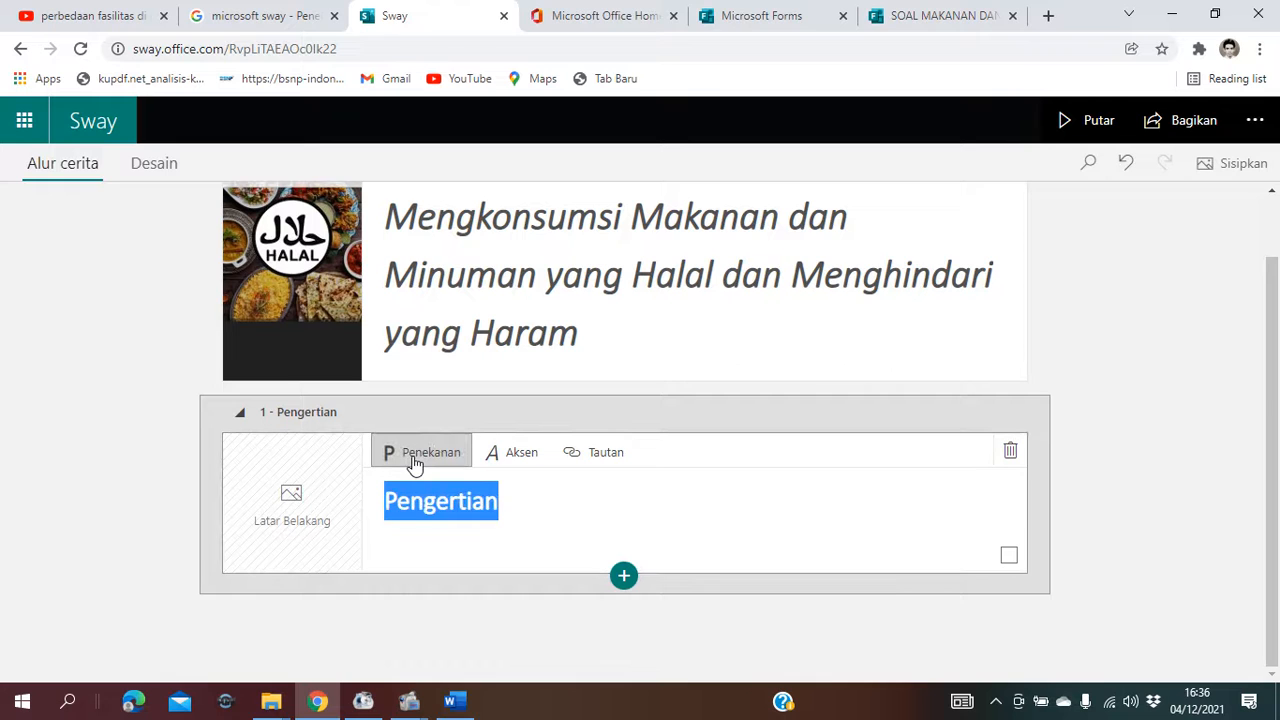
pyautogui.click(523, 500)
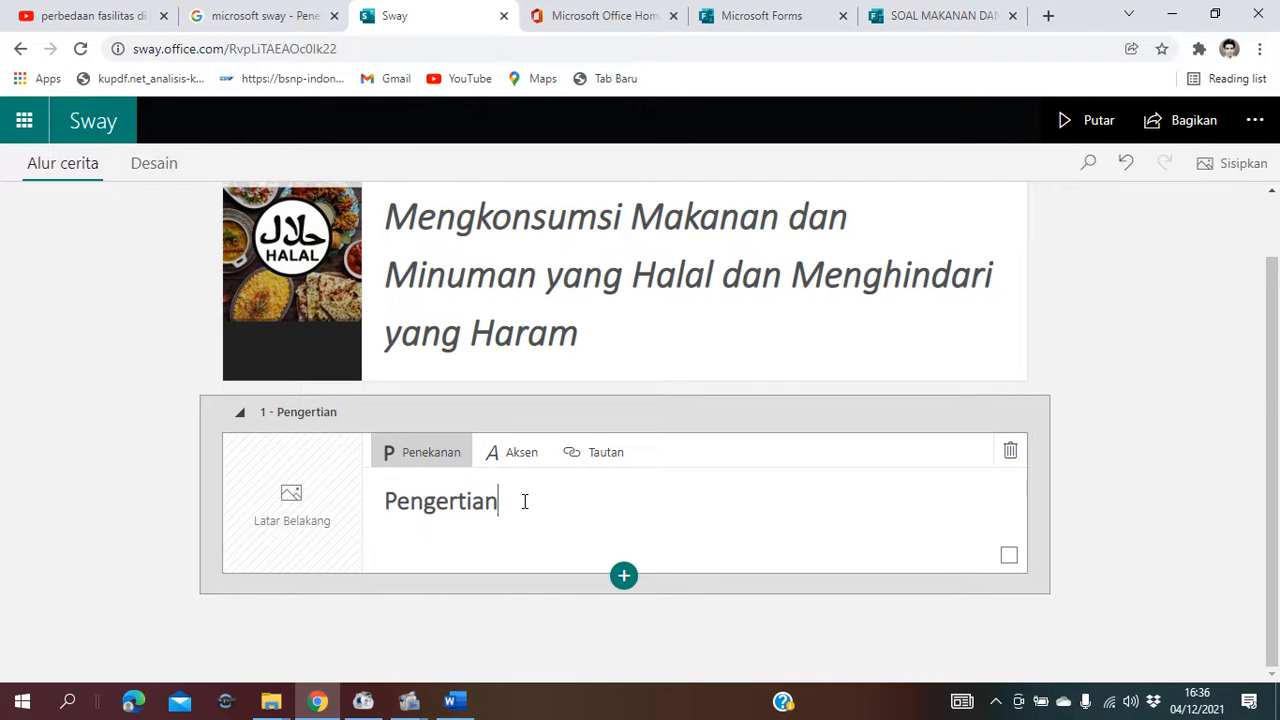
# - Set the 696 x 464 picture of curry and rice on a green leaf as the "Pengertian" heading card's background
pyautogui.click(307, 517)
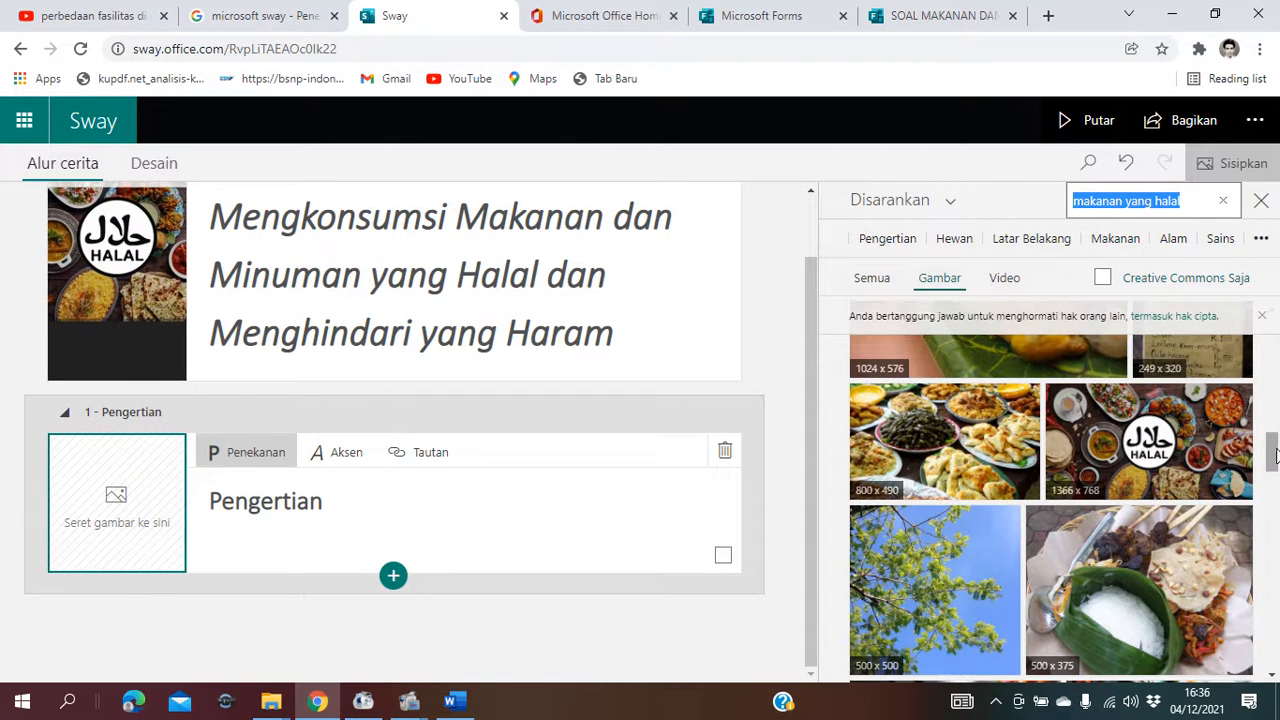
pyautogui.moveTo(1275, 455); pyautogui.dragTo(1256, 360)
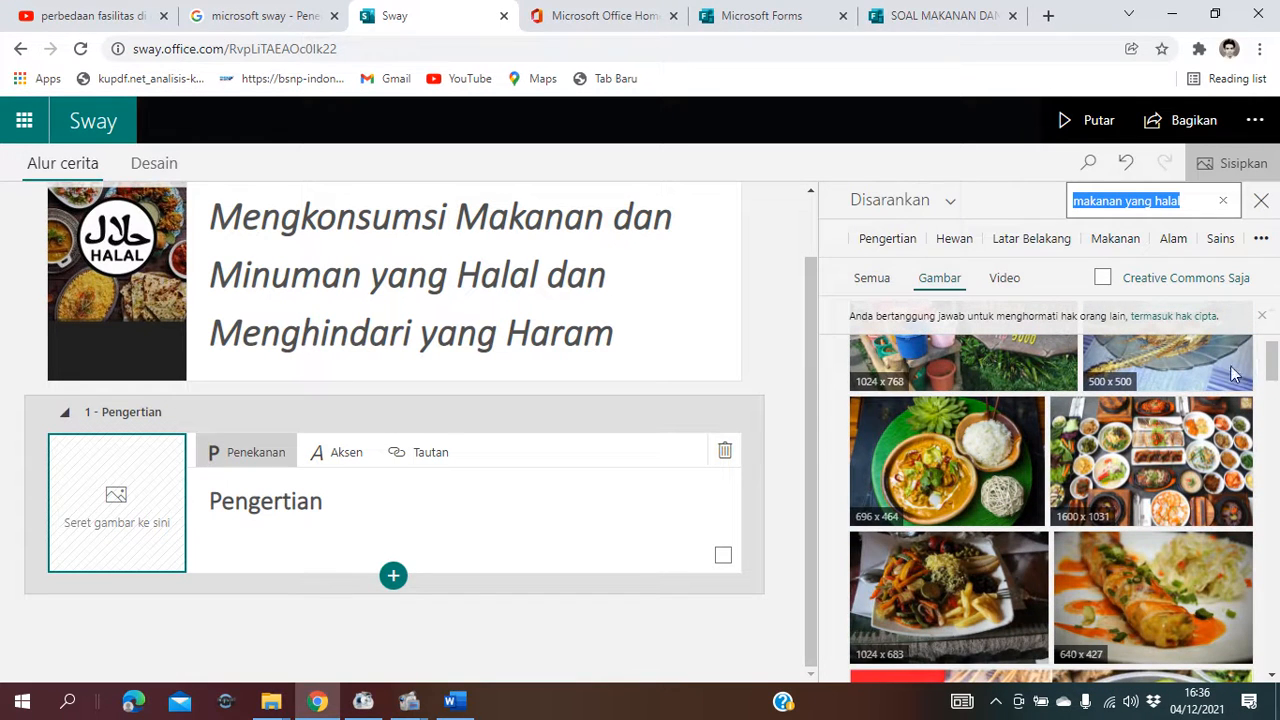
pyautogui.click(952, 468)
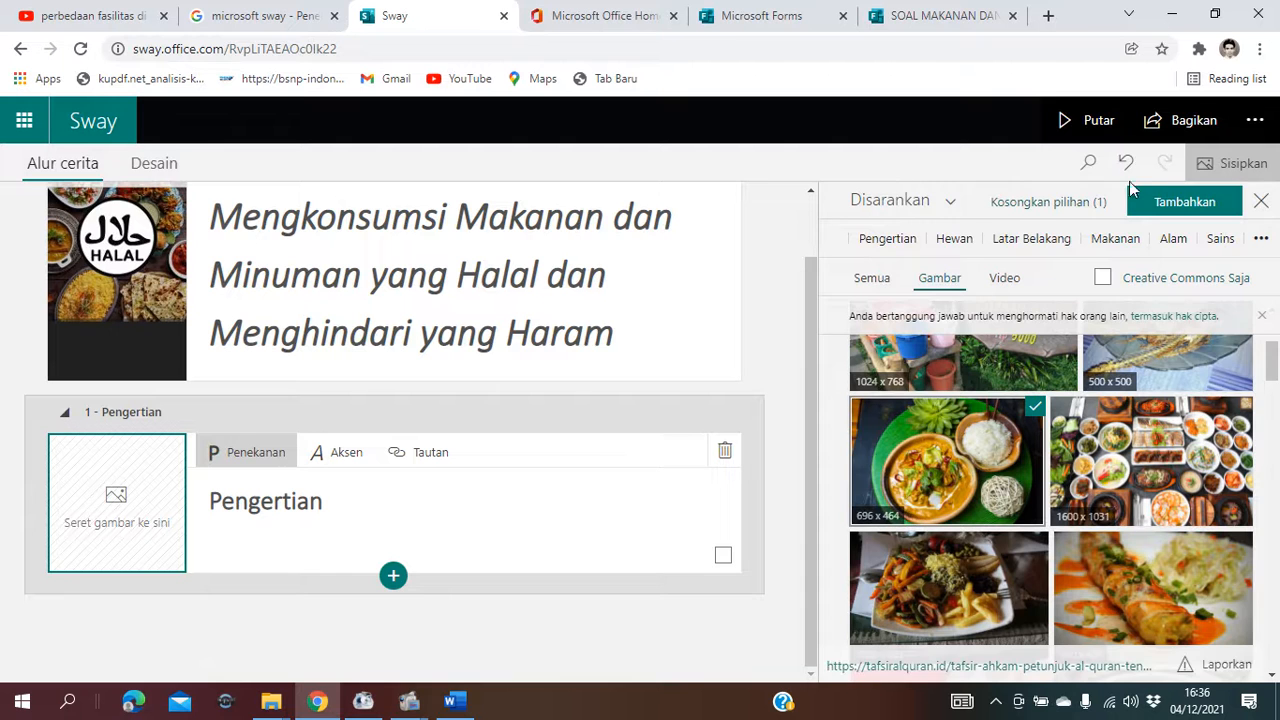
pyautogui.click(1157, 198)
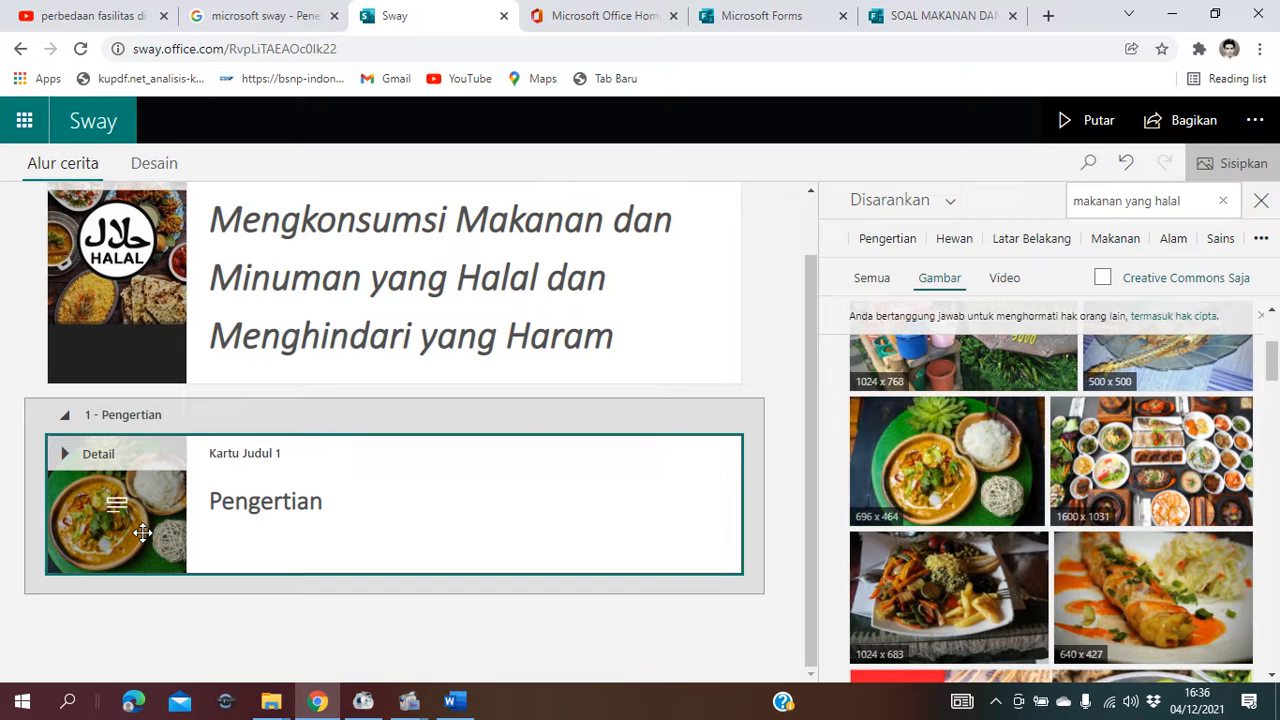
# - Mark the whole background image of the "Pengertian" card as important in its focus point settings (Seluruh gambar penting)
pyautogui.click(336, 524)
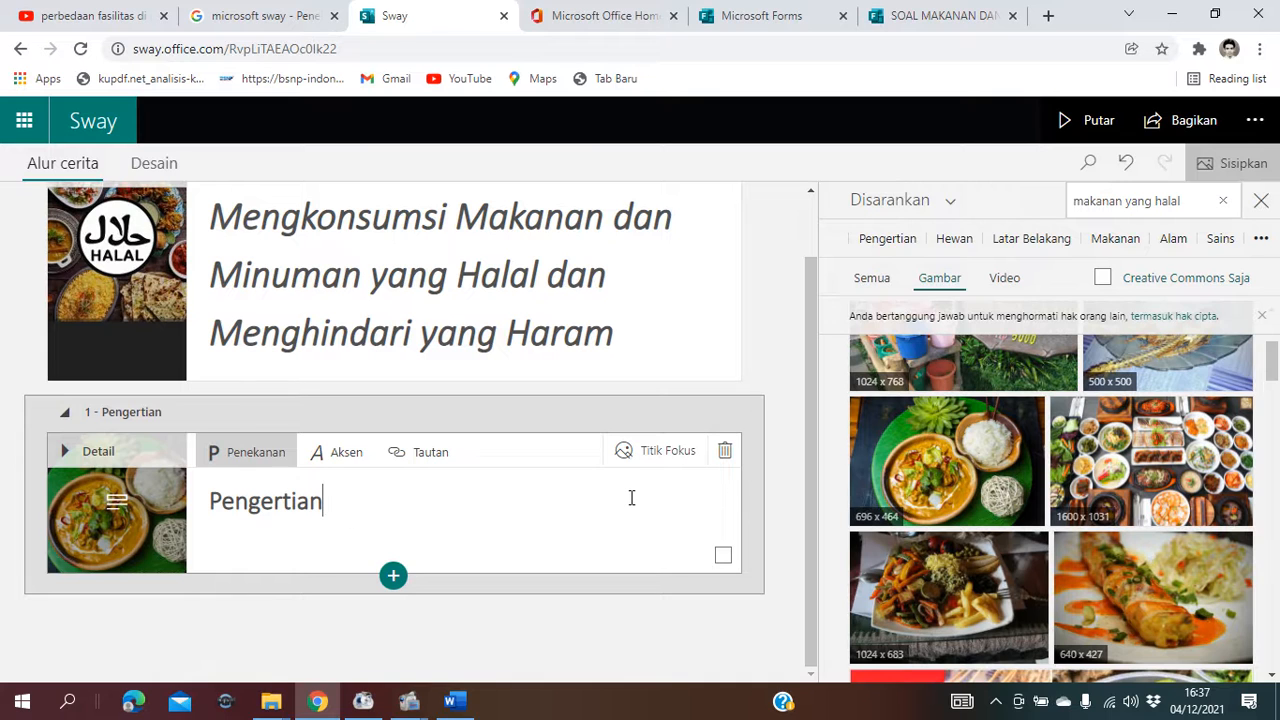
pyautogui.click(647, 469)
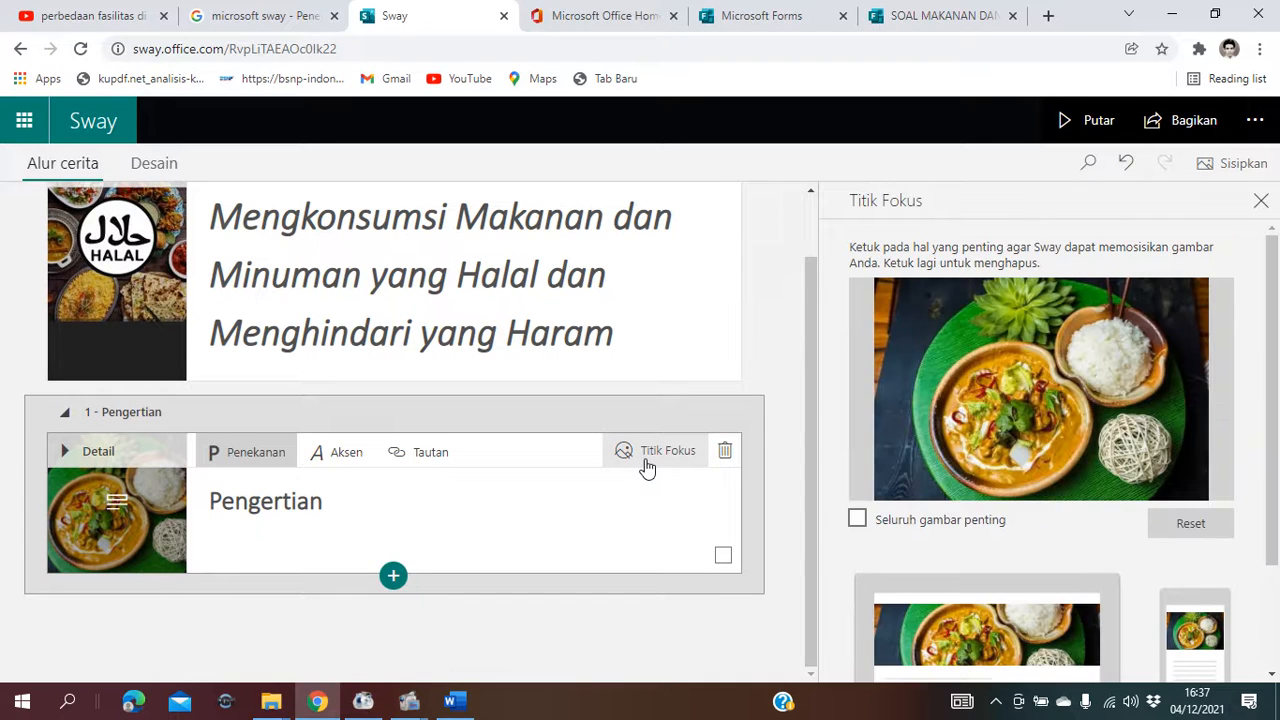
pyautogui.click(857, 522)
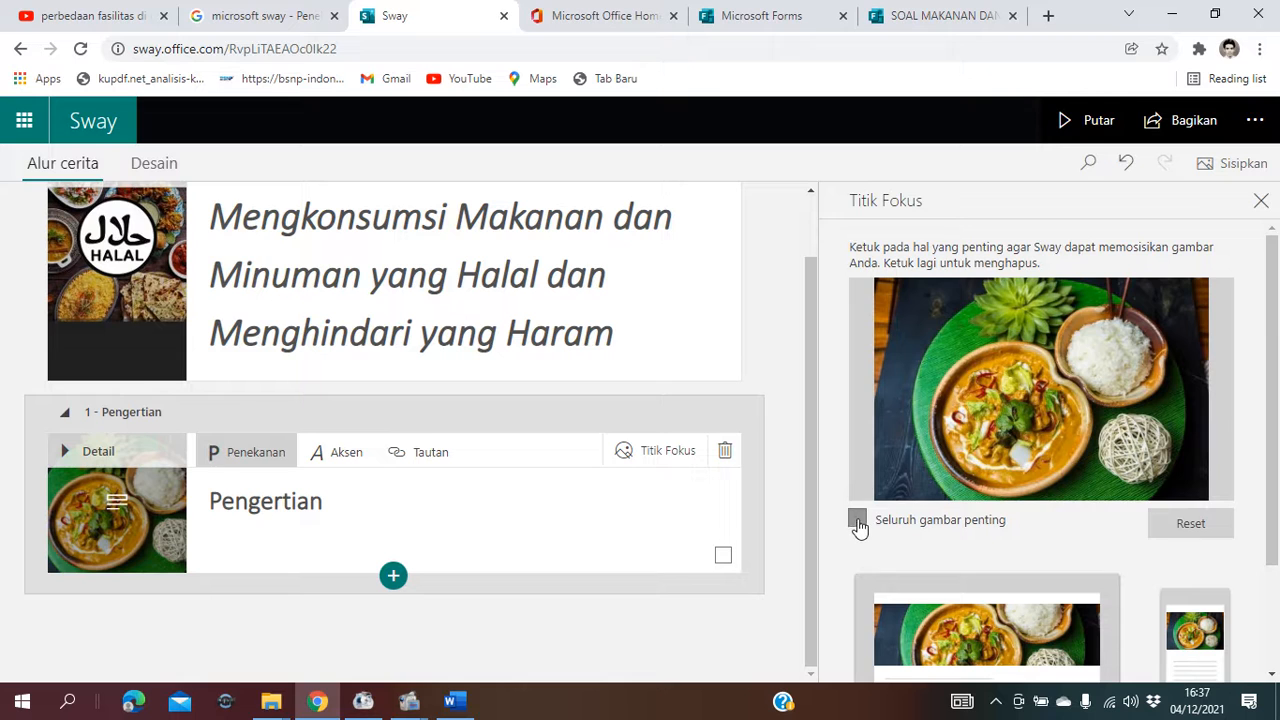
pyautogui.click(605, 501)
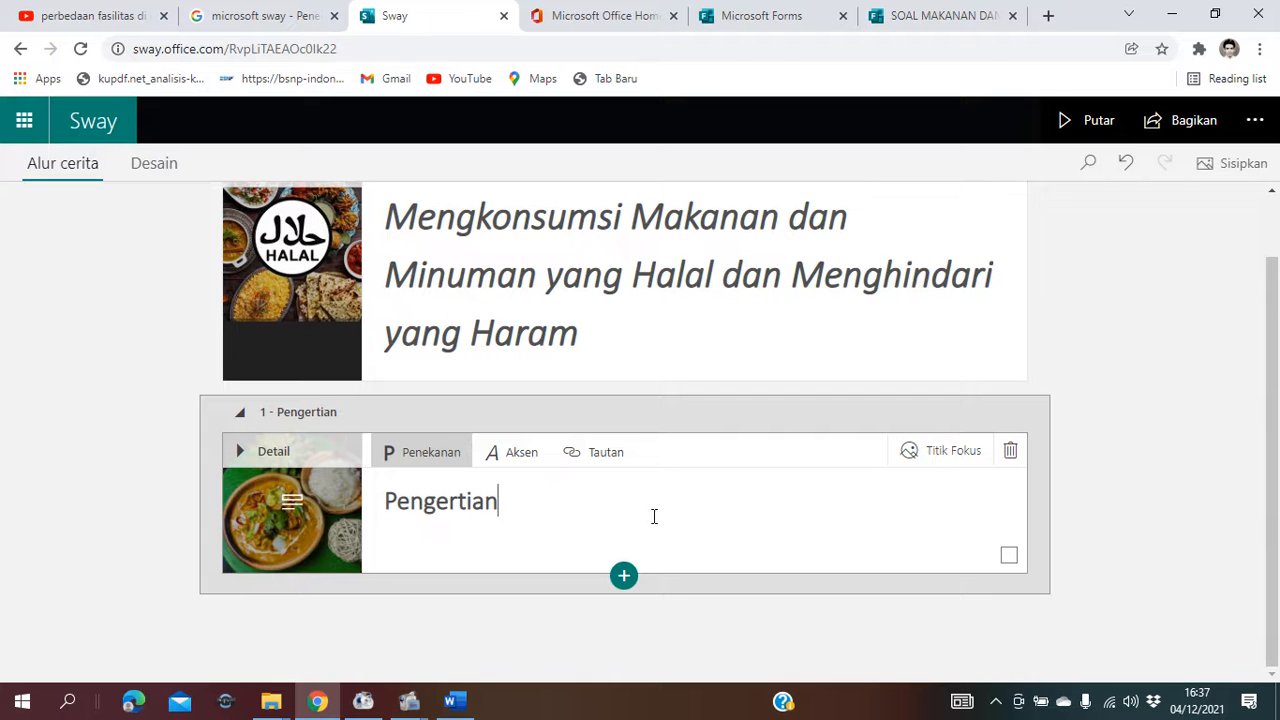
# - Add a text card under "Pengertian" and fill it with the "Halal artinya boleh, dan haram artinya tidak boleh" paragraph copied from the Word document
pyautogui.click(624, 578)
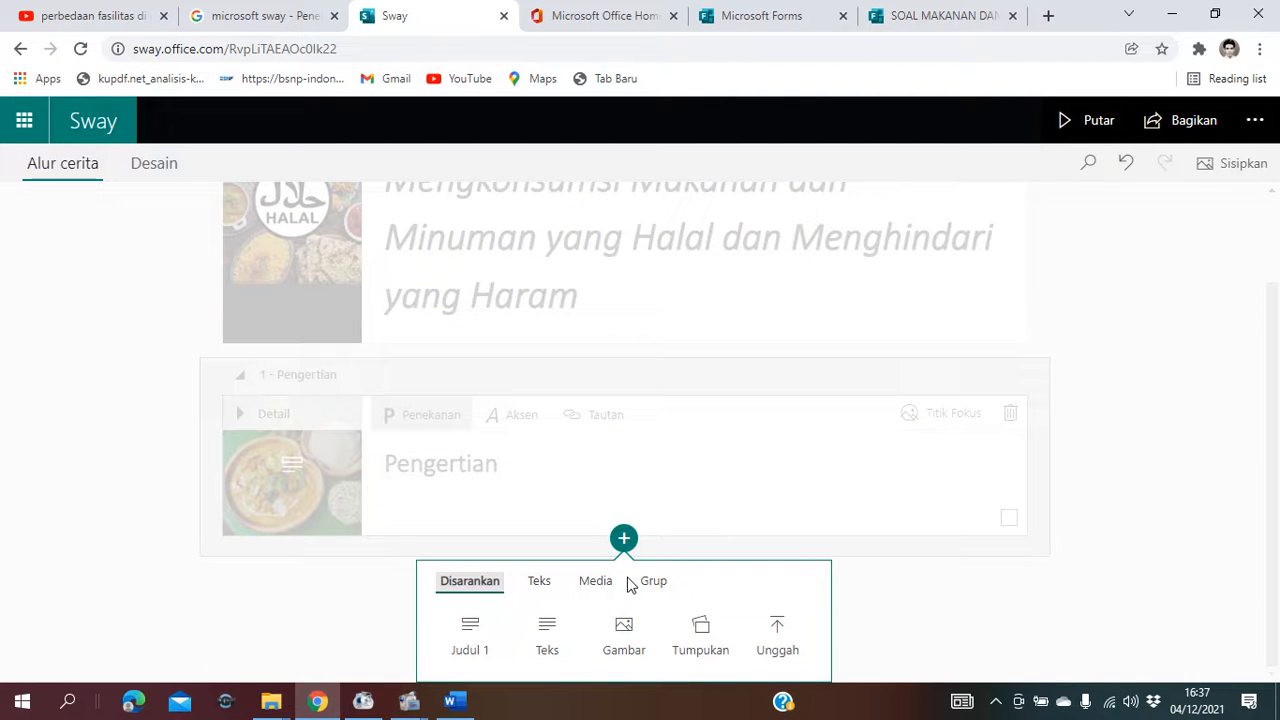
pyautogui.click(556, 638)
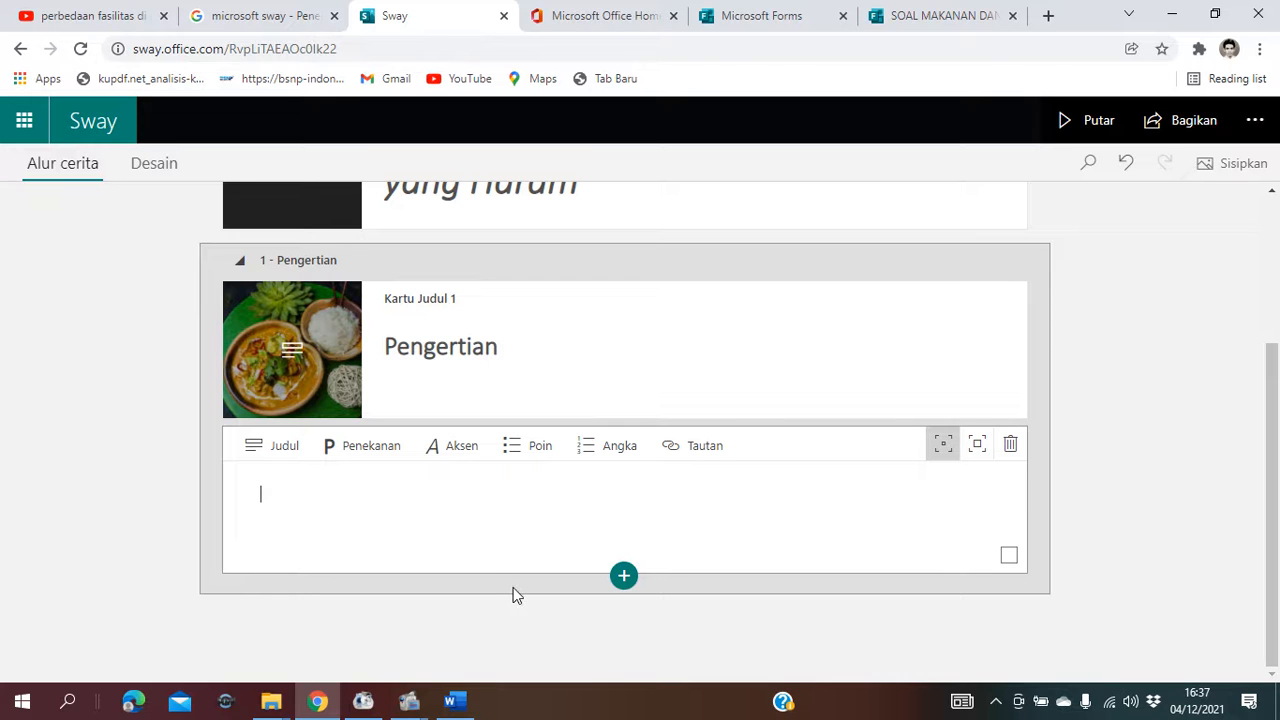
pyautogui.click(461, 711)
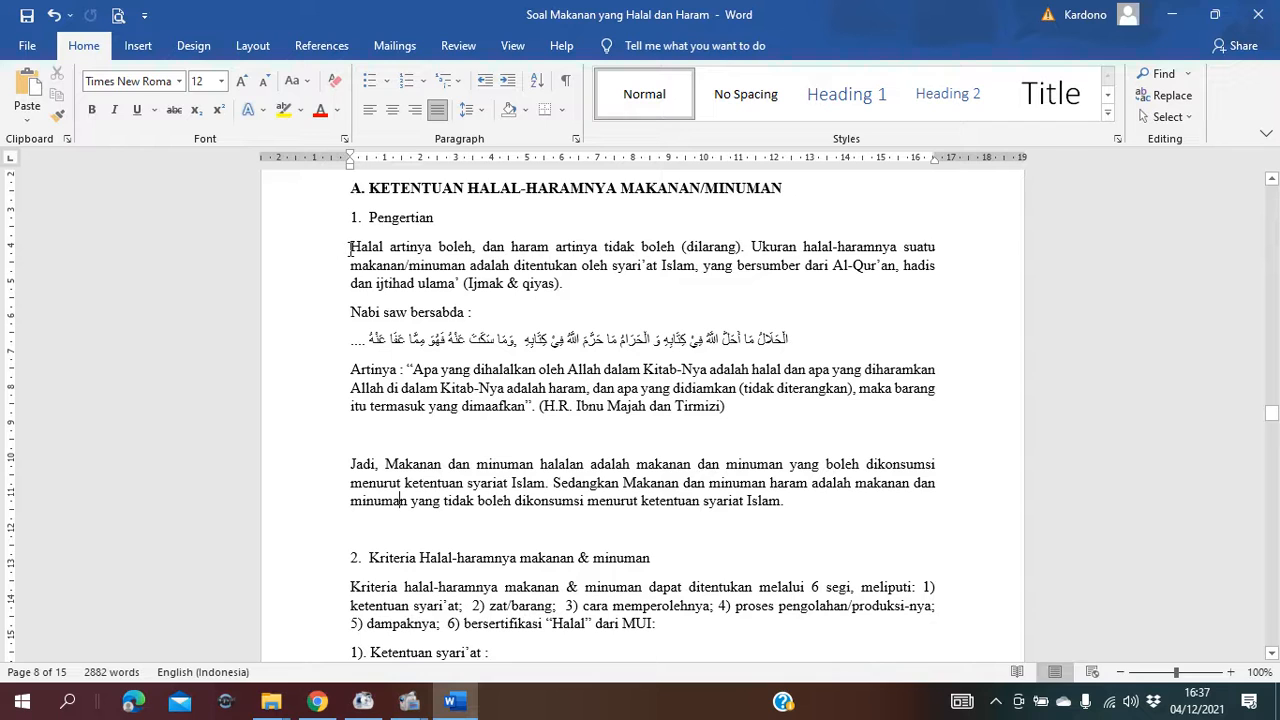
pyautogui.tripleClick(350, 246)
pyautogui.hotkey('ctrl', 'c')
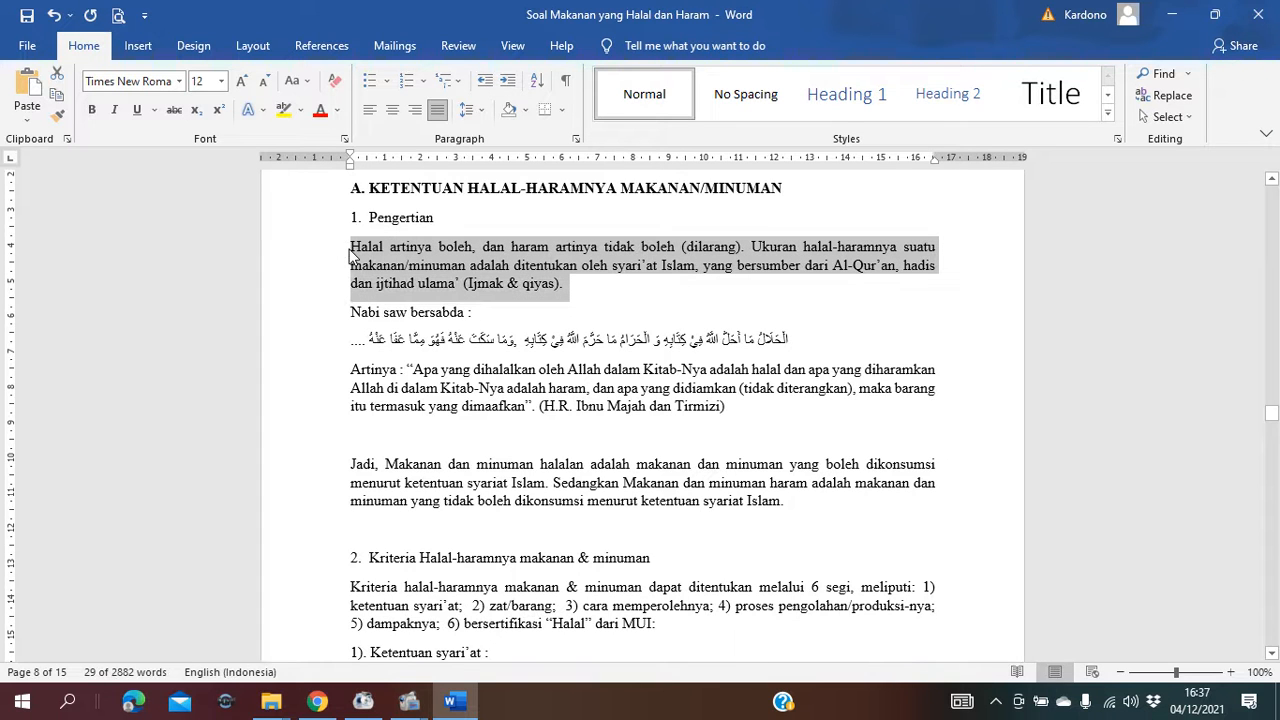
pyautogui.click(317, 701)
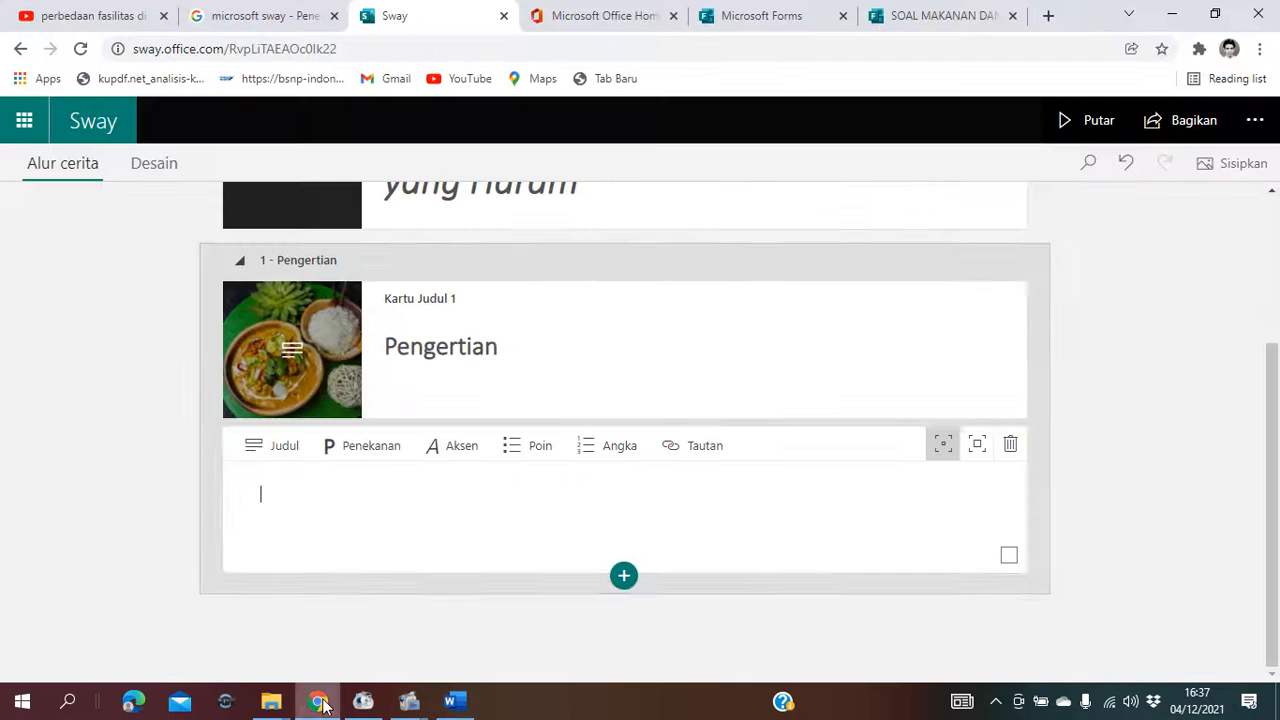
pyautogui.hotkey('ctrl', 'v')
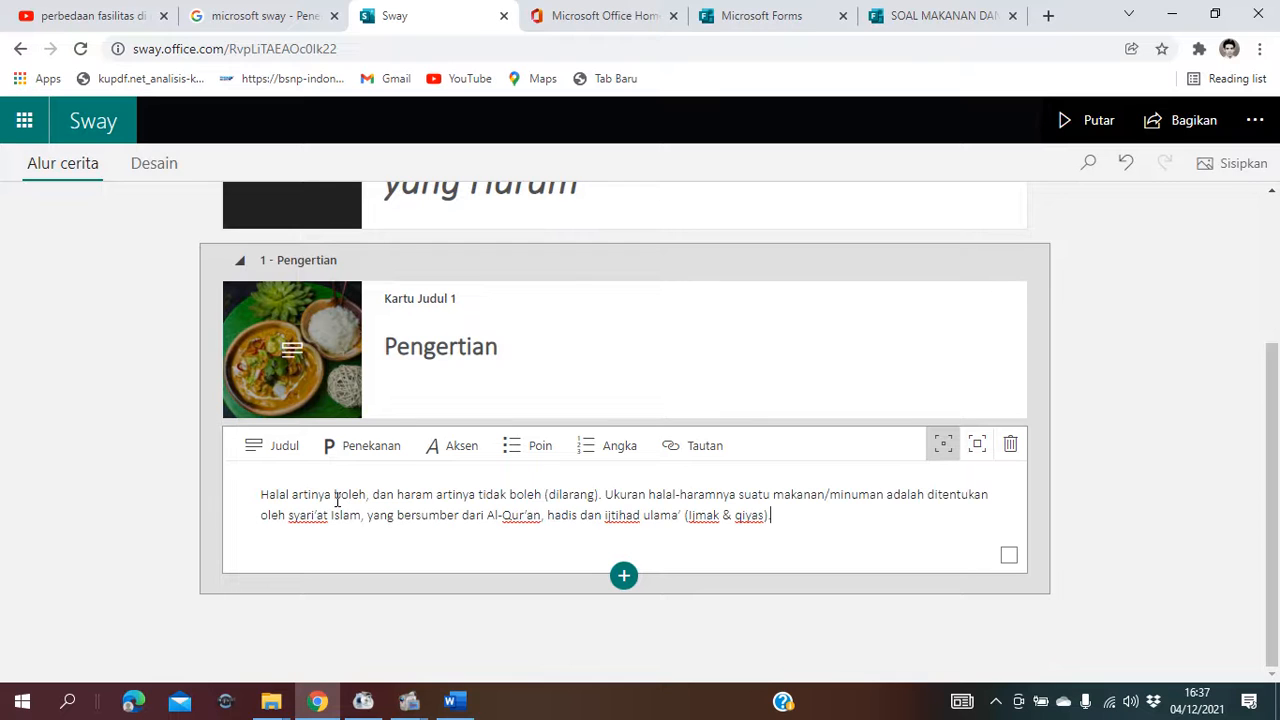
# - Copy the "Jadi, Makanan dan minuman halalan" paragraph from the Word document into the Sway text card as a second paragraph
pyautogui.press('Return')
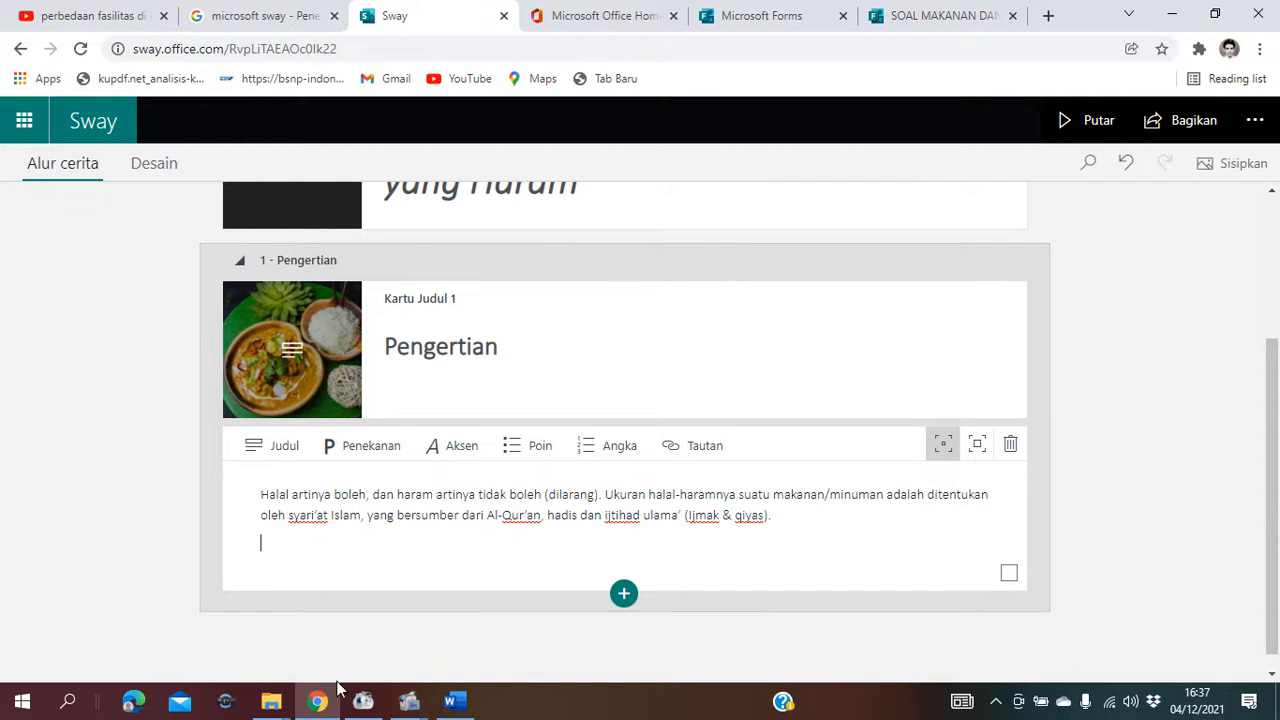
pyautogui.click(450, 701)
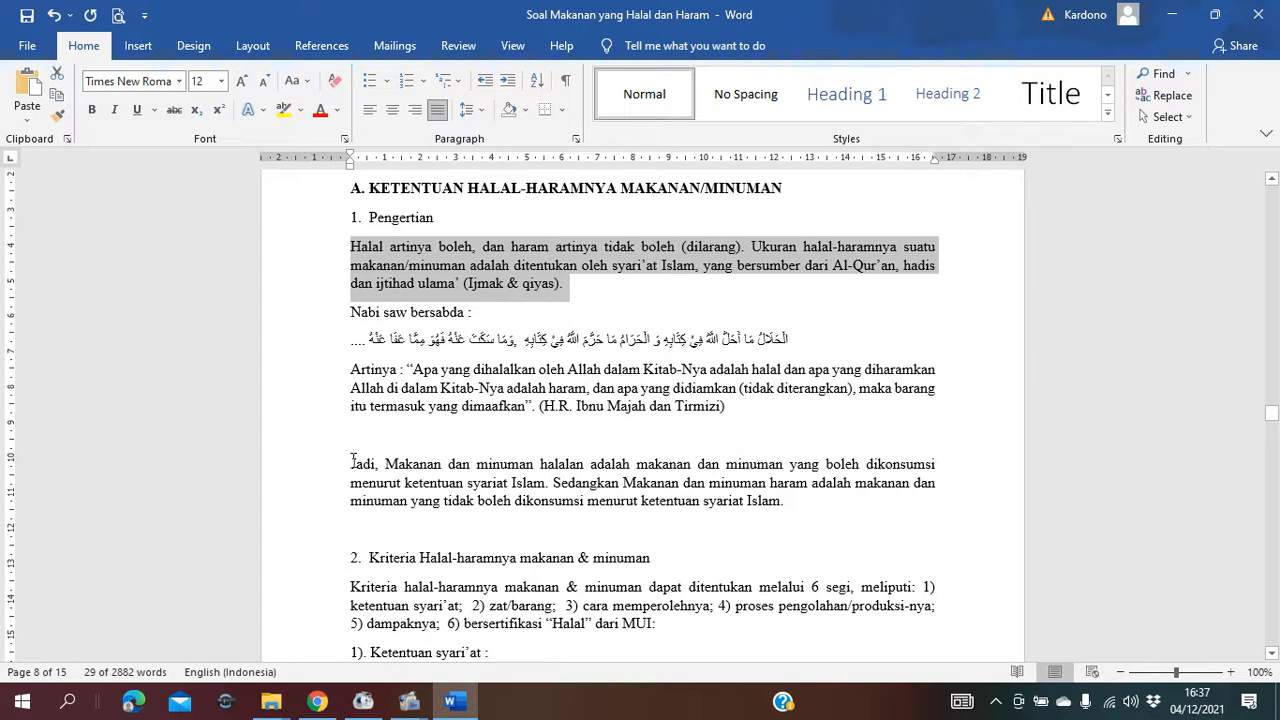
pyautogui.click(352, 461)
pyautogui.tripleClick(352, 463)
pyautogui.hotkey('ctrl', 'c')
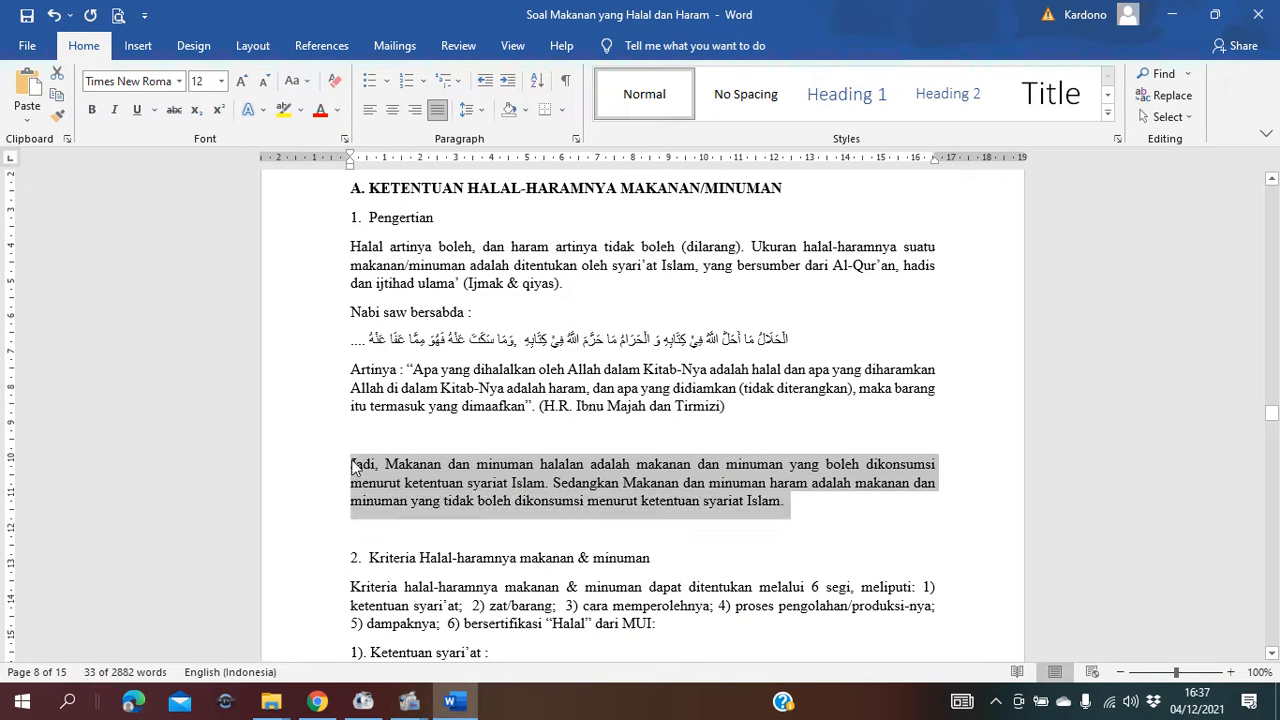
pyautogui.click(317, 701)
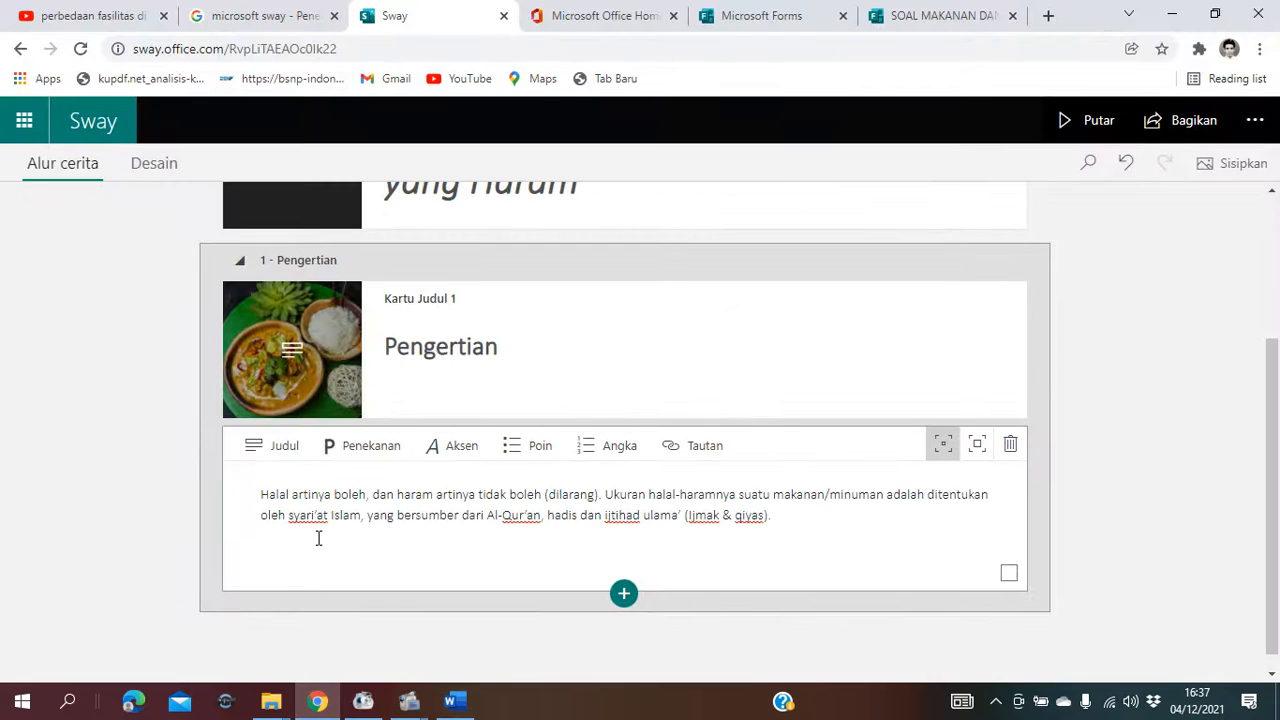
pyautogui.click(318, 538)
pyautogui.hotkey('ctrl', 'v')
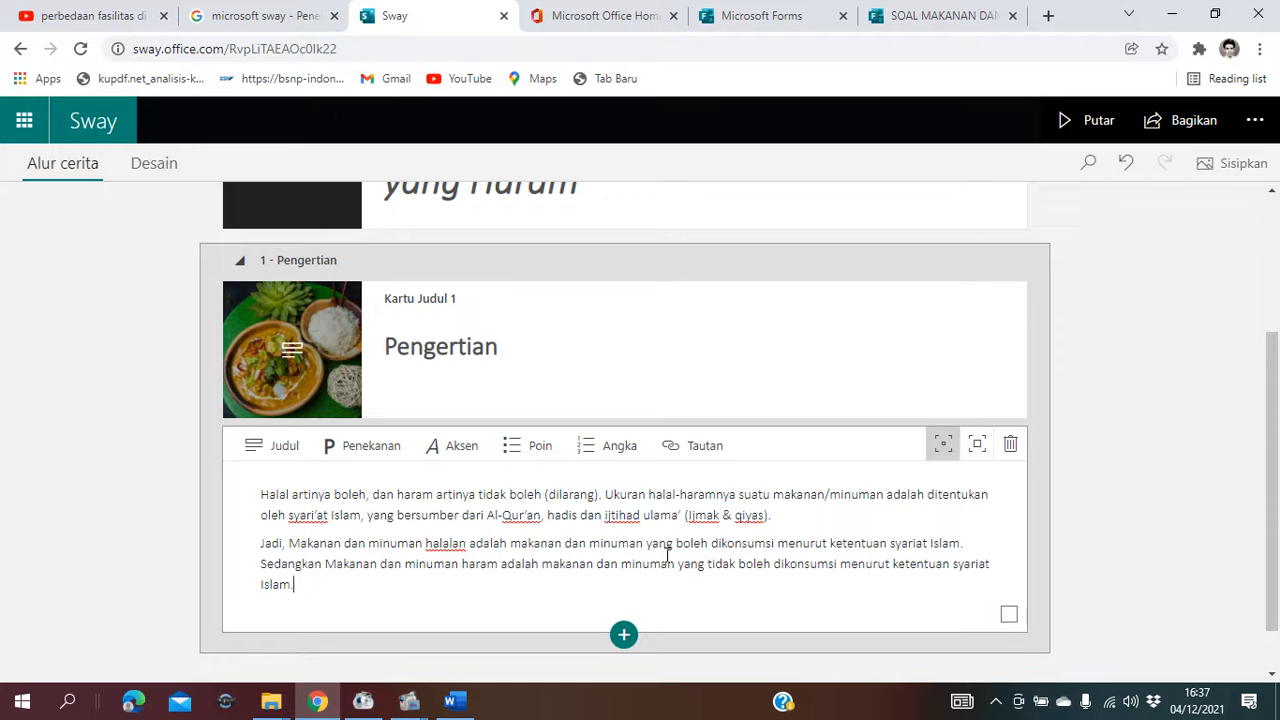
# - Try the medium emphasis level on the "Pengertian" text card and return it to subtle
pyautogui.click(532, 501)
pyautogui.click(978, 449)
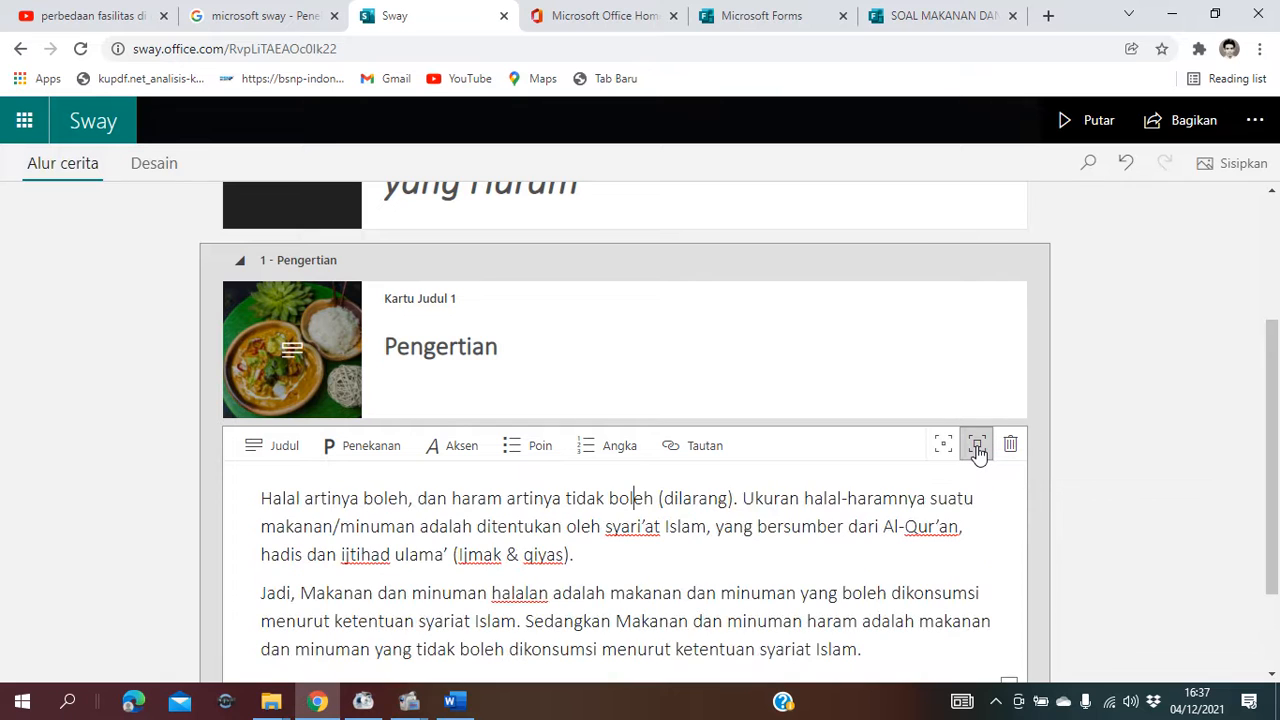
pyautogui.click(944, 447)
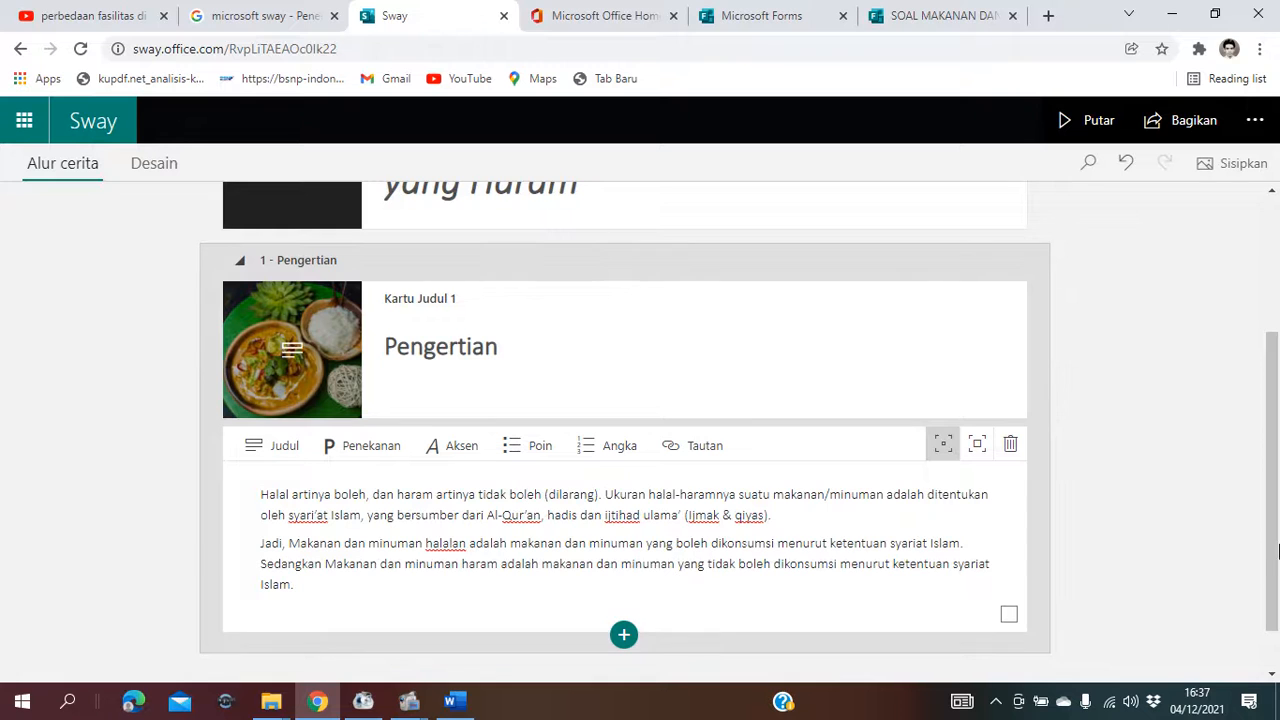
# - Add an image card below the "Pengertian" text card with the 700 x 700 picture of Balinese dishes in small bowls
pyautogui.scroll(-1, 726, 610)
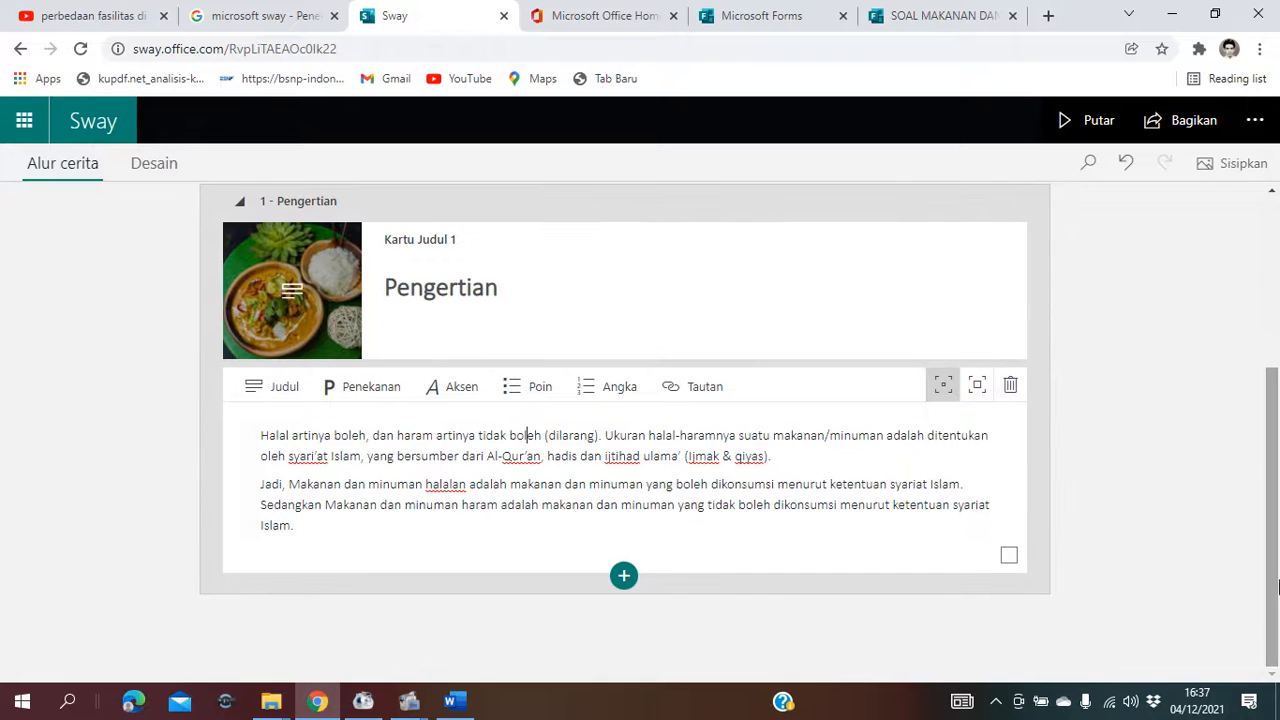
pyautogui.click(623, 577)
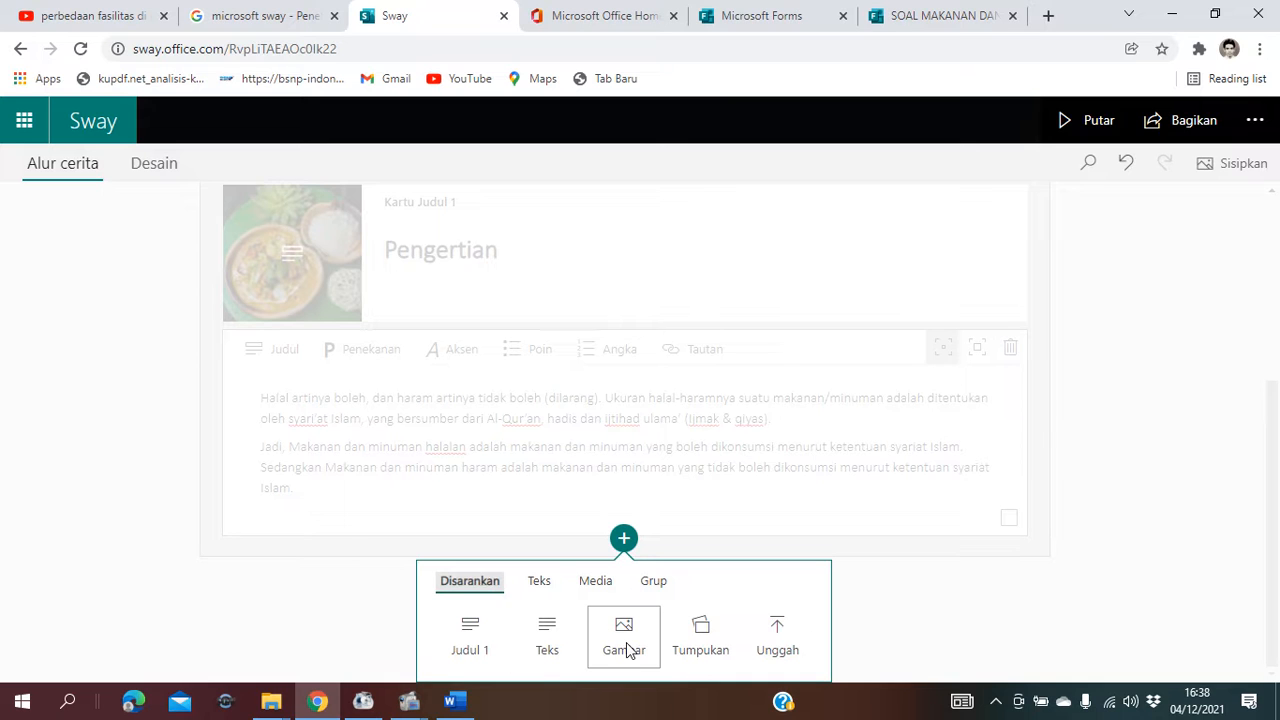
pyautogui.click(593, 584)
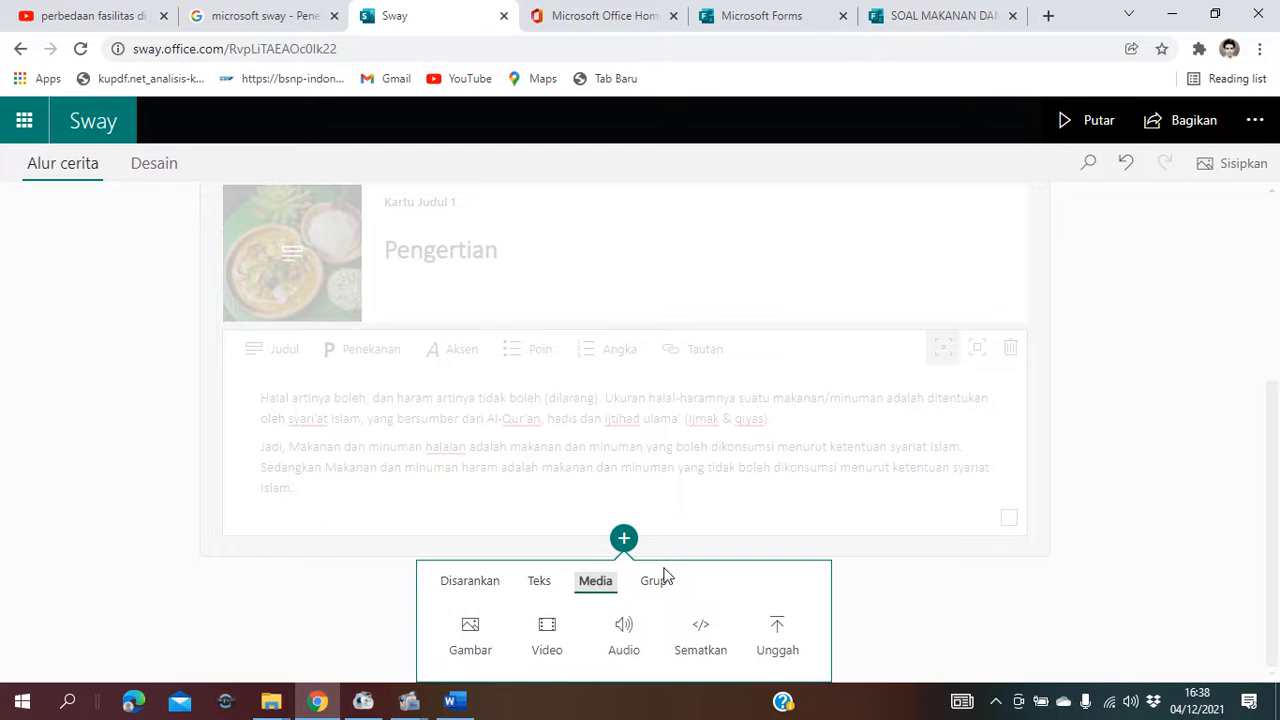
pyautogui.click(476, 580)
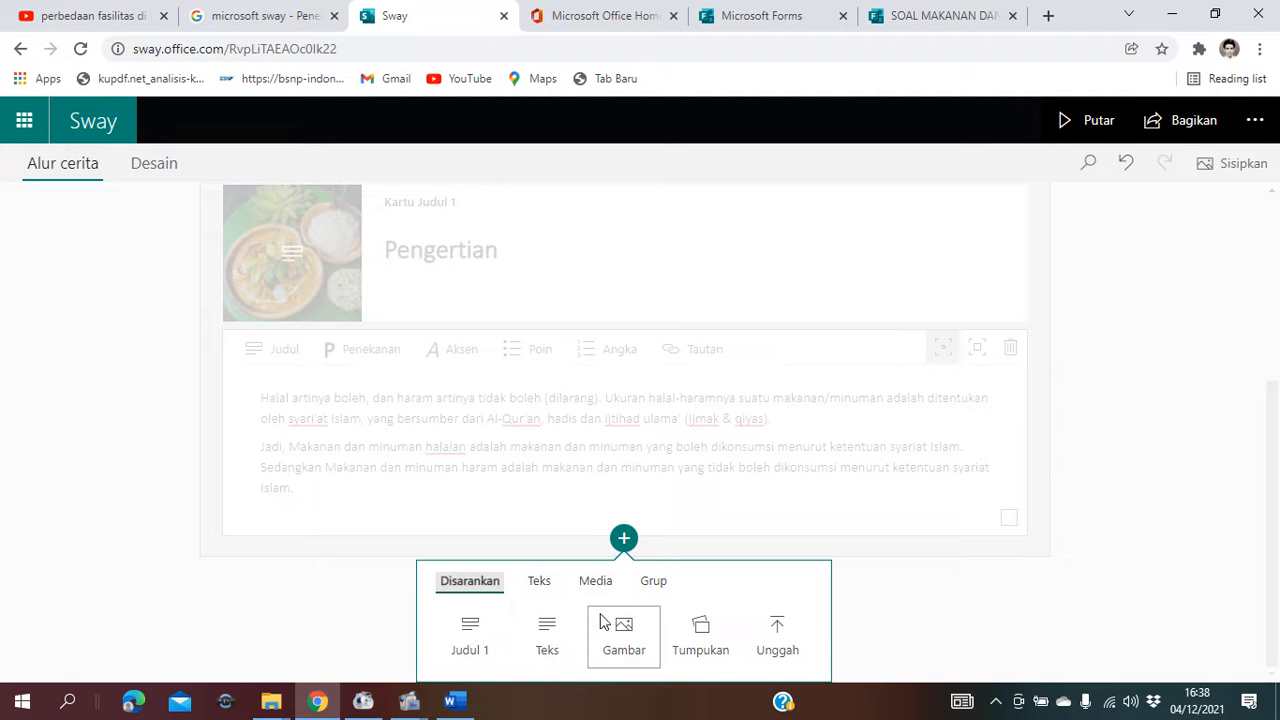
pyautogui.click(623, 638)
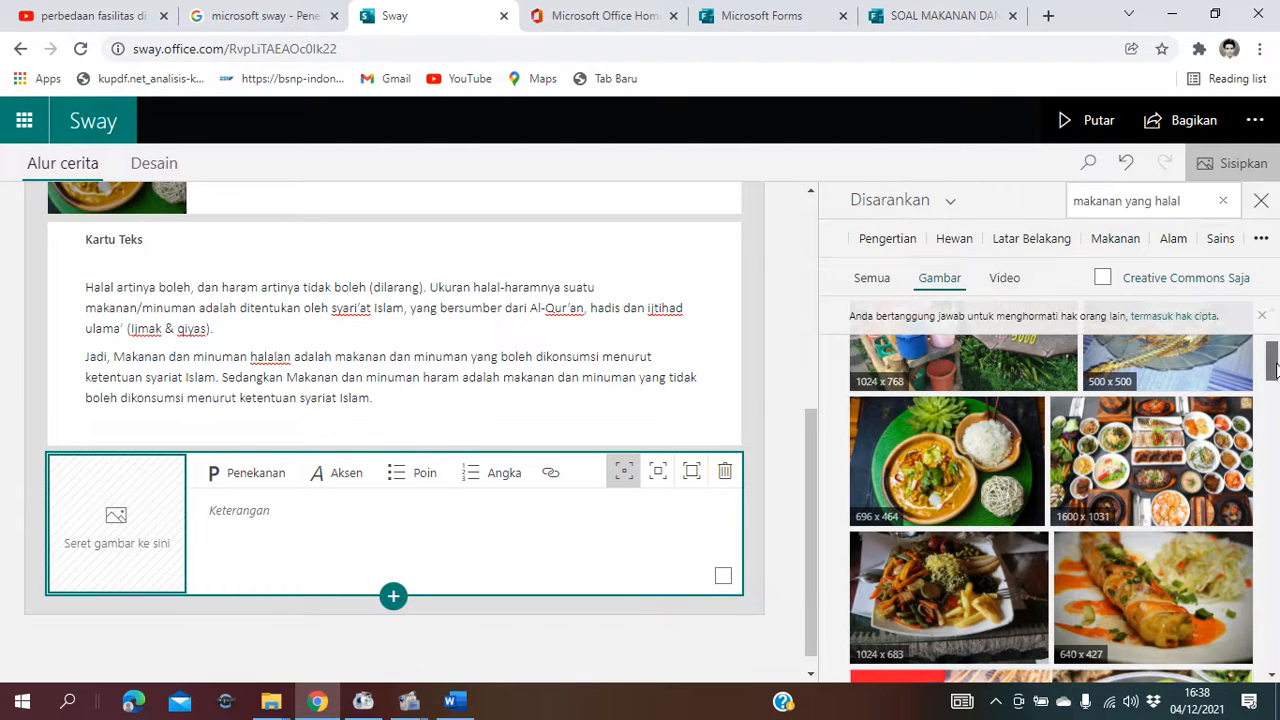
pyautogui.moveTo(1275, 370); pyautogui.dragTo(1275, 333)
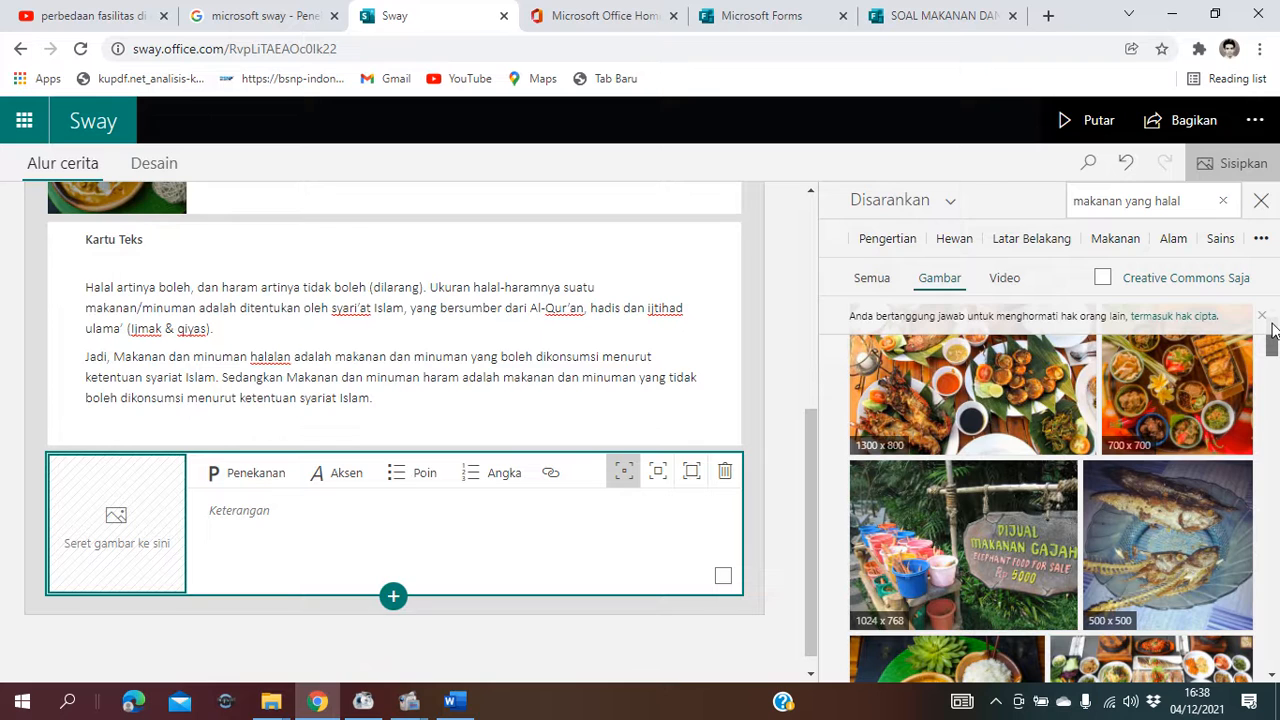
pyautogui.click(1183, 388)
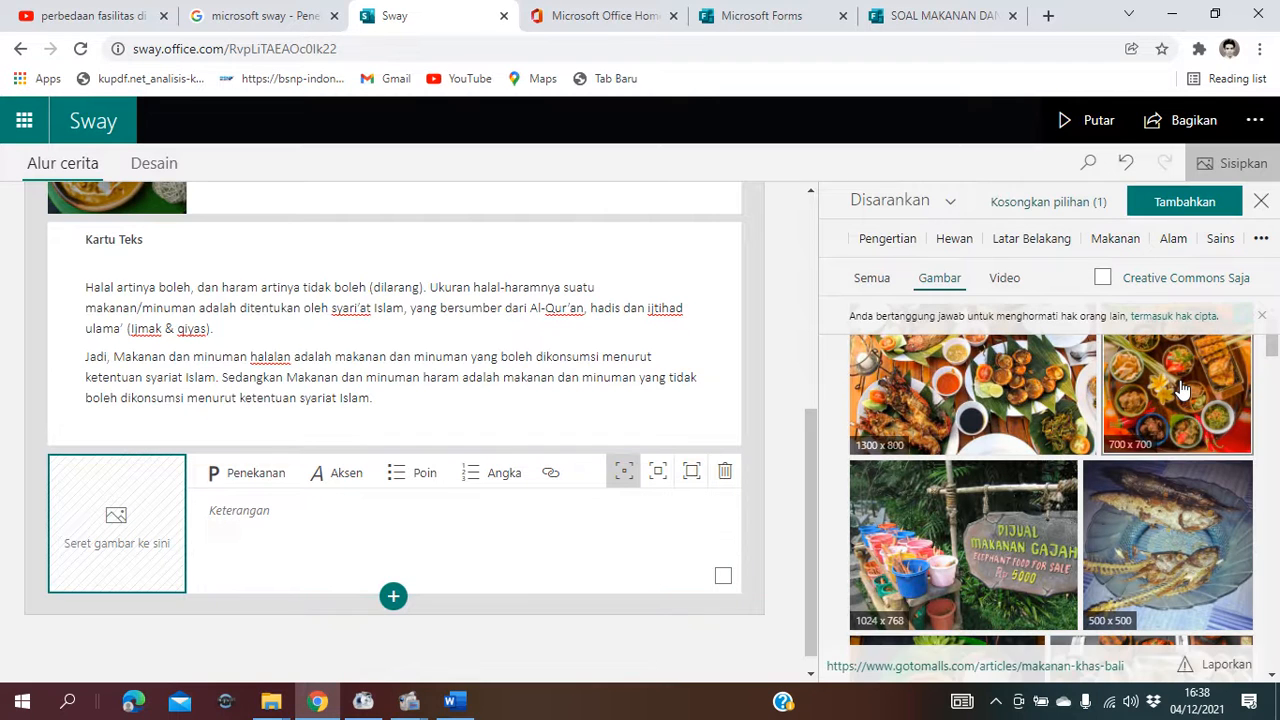
pyautogui.click(1170, 204)
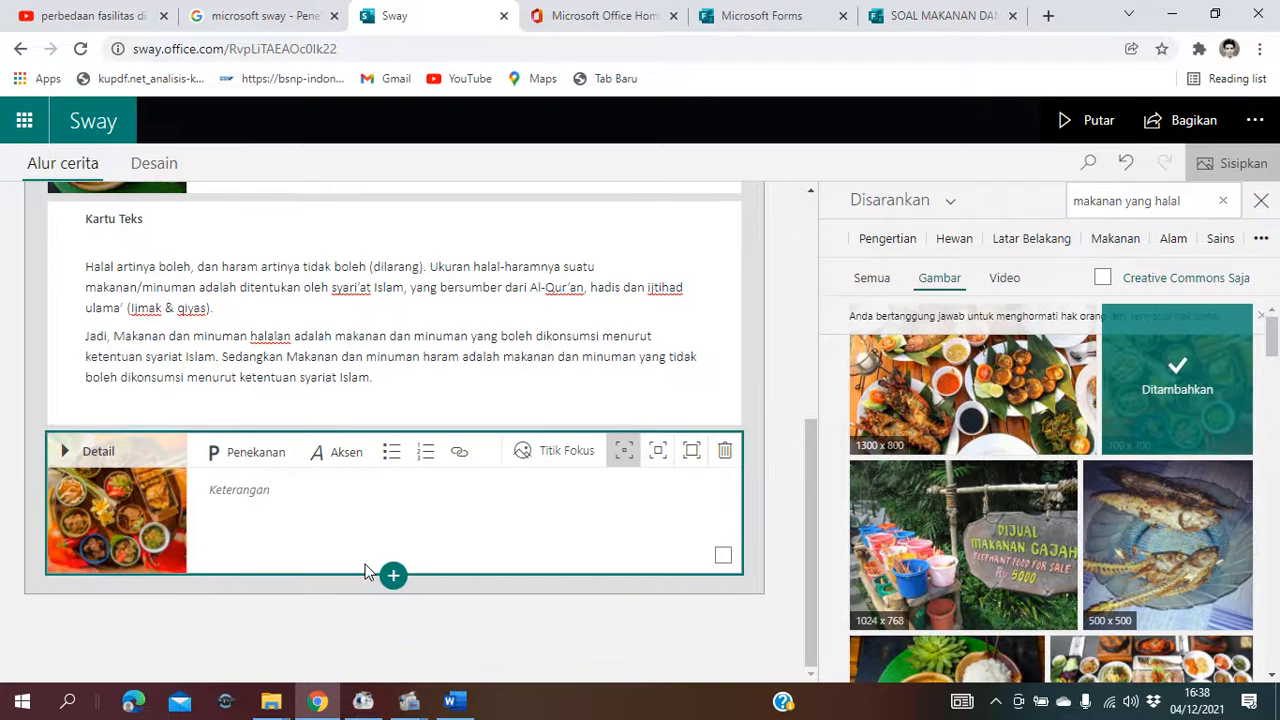
# - Add another image card with the 640 x 427 picture of a rolled dish in orange sauce
pyautogui.click(383, 577)
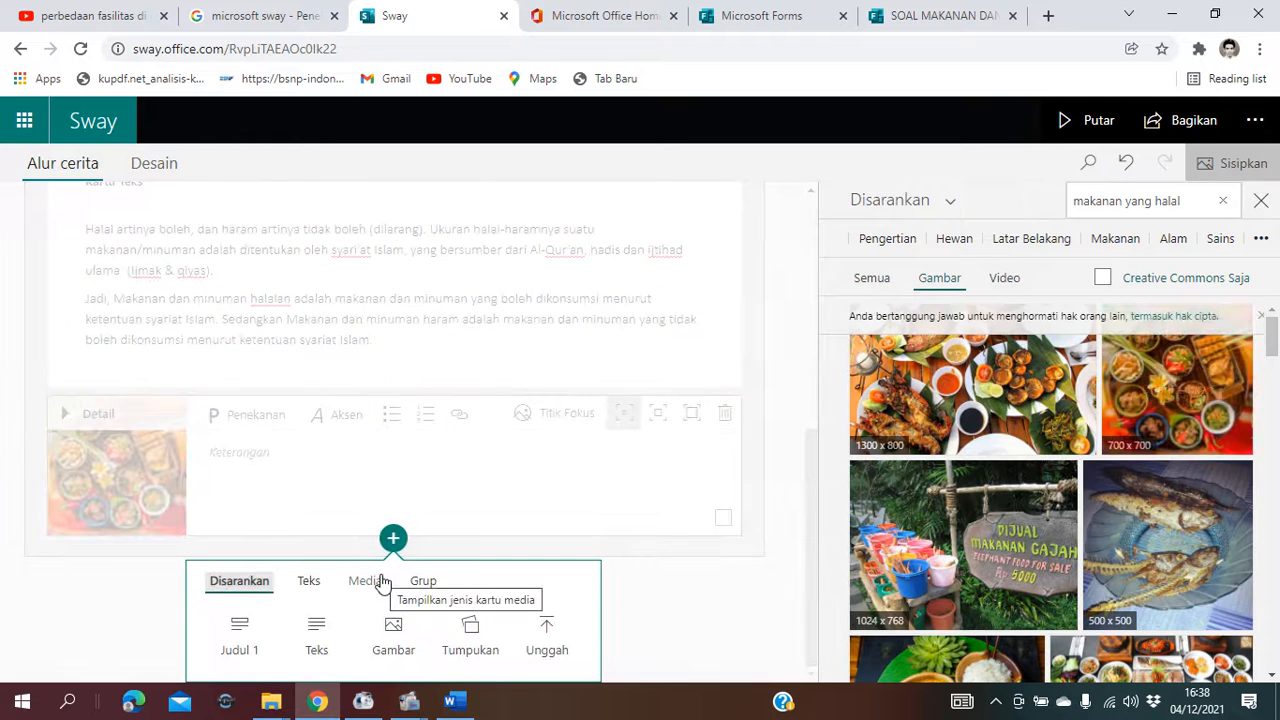
pyautogui.click(393, 626)
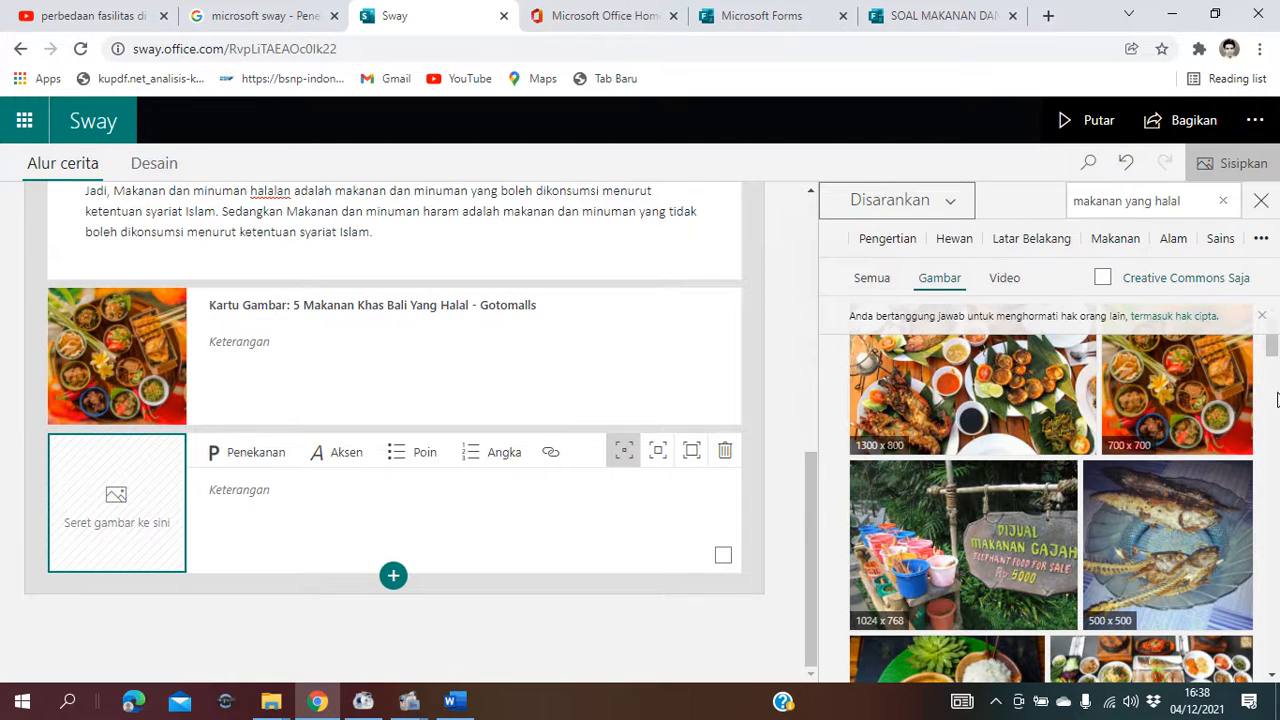
pyautogui.moveTo(1274, 344); pyautogui.dragTo(1274, 374)
pyautogui.click(1190, 416)
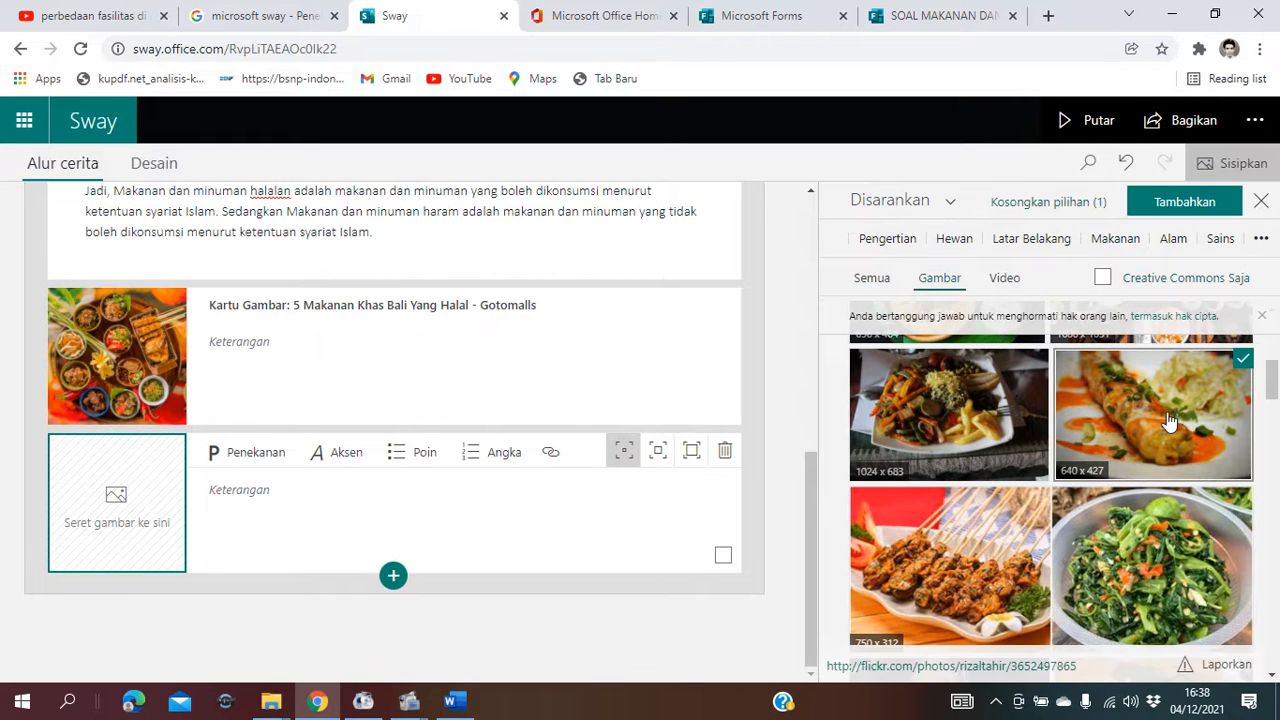
pyautogui.click(1185, 203)
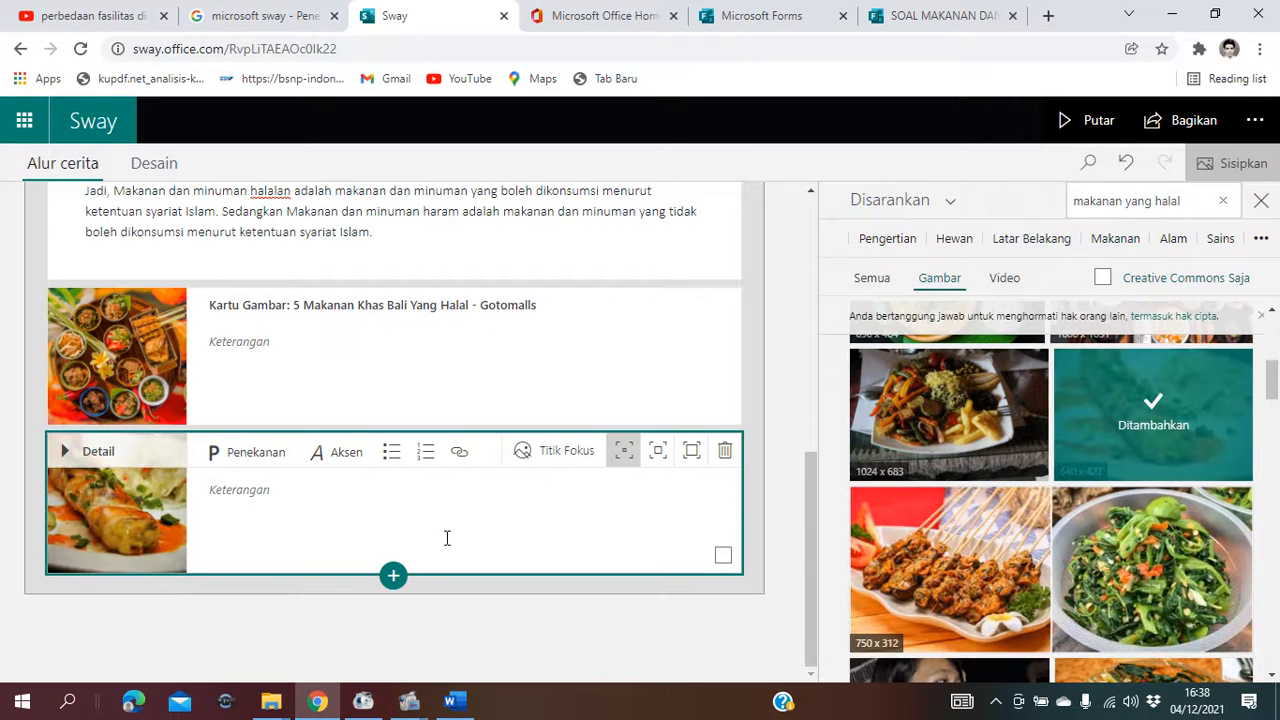
# - Add the 1024 x 653 picture of grilled meat with sambal, limes and tomatoes as the next image card
pyautogui.click(395, 577)
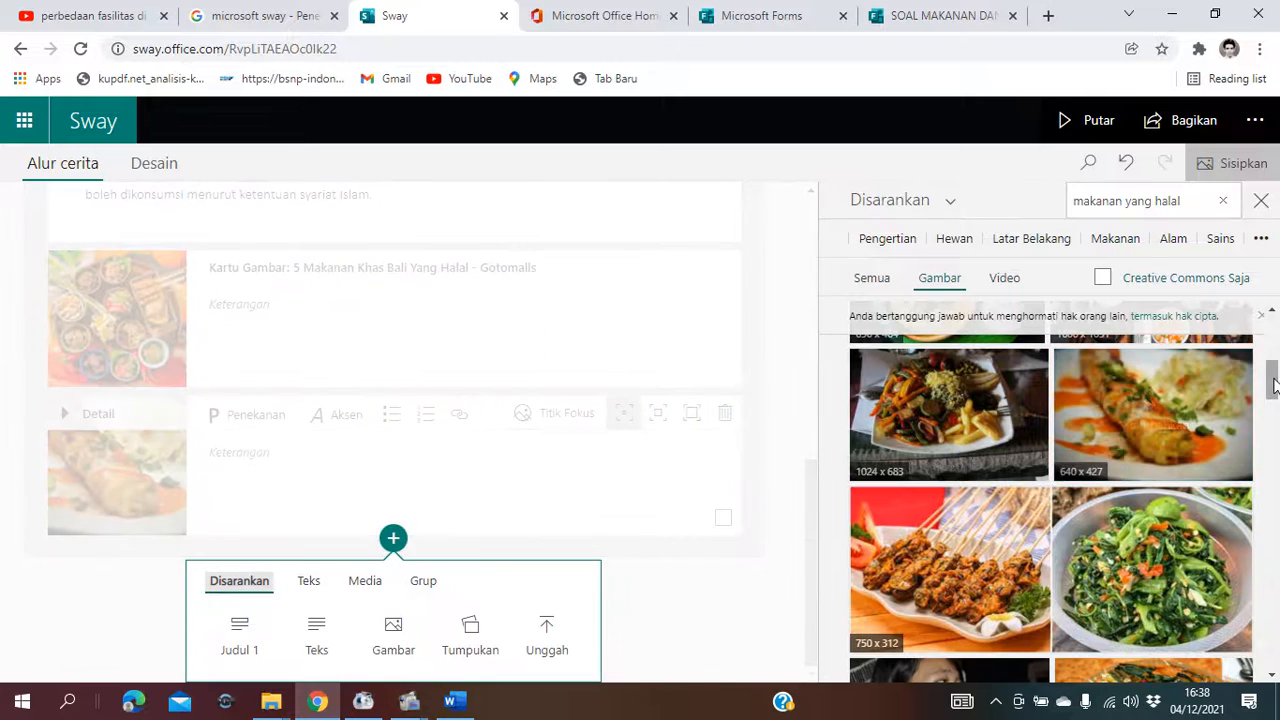
pyautogui.moveTo(1274, 385); pyautogui.dragTo(1274, 418)
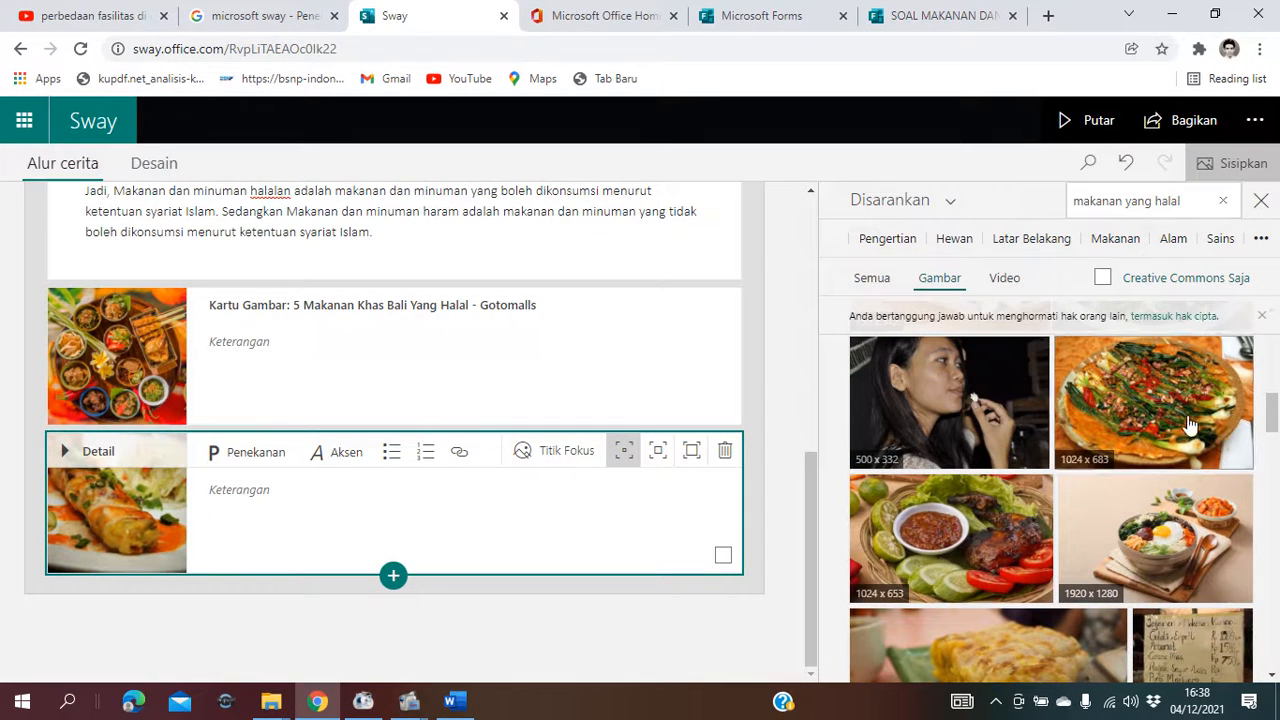
pyautogui.click(992, 515)
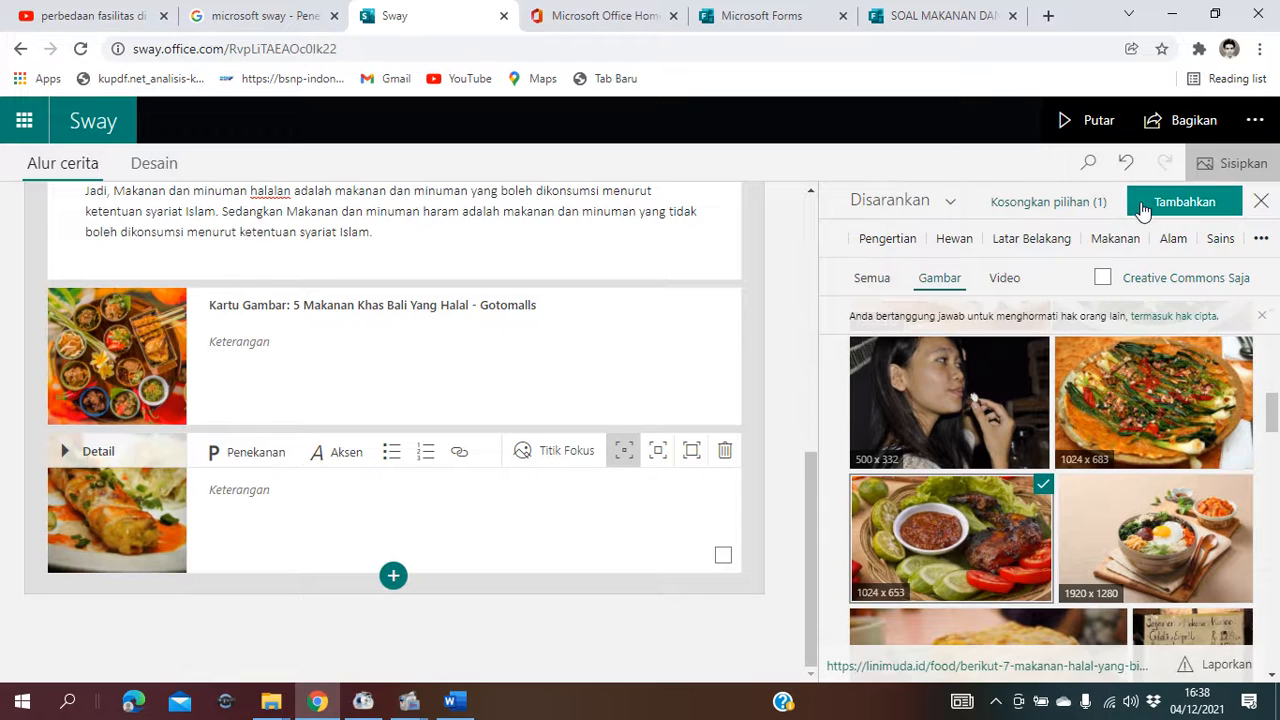
pyautogui.click(1143, 206)
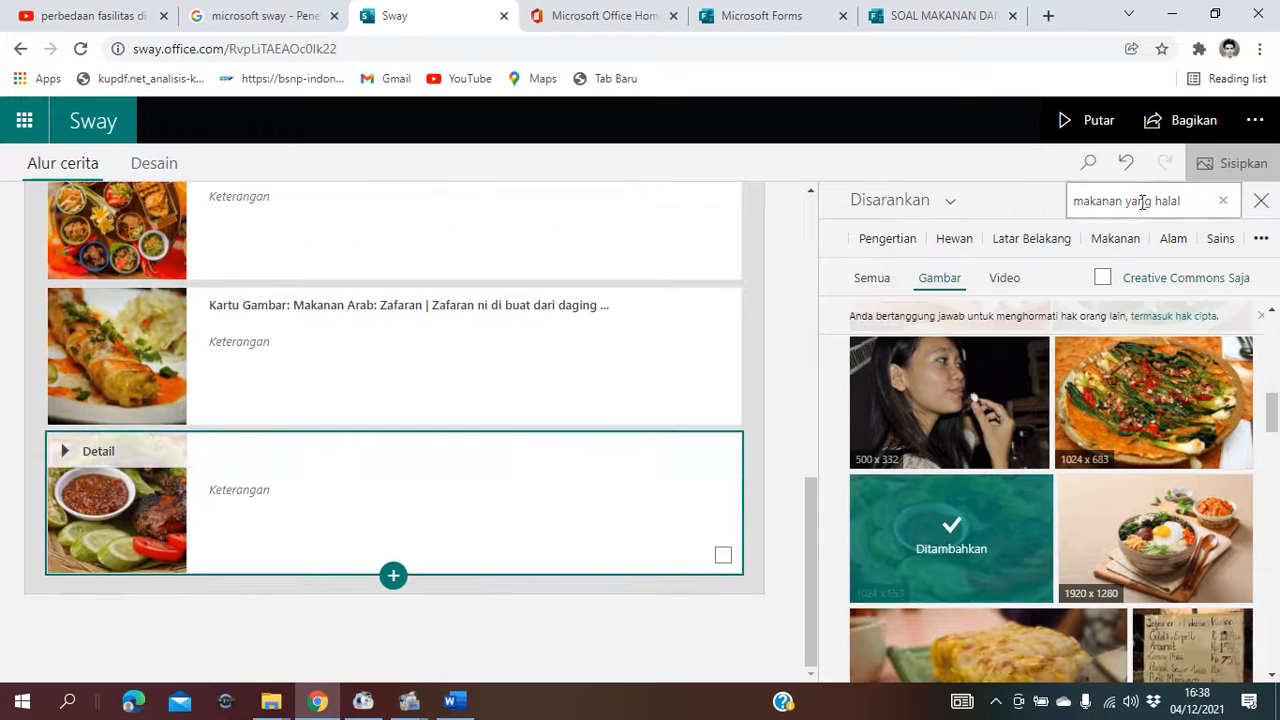
# - Add an empty image card and search for "minuman yang halal" images with the Creative Commons Saja filter off
pyautogui.click(396, 578)
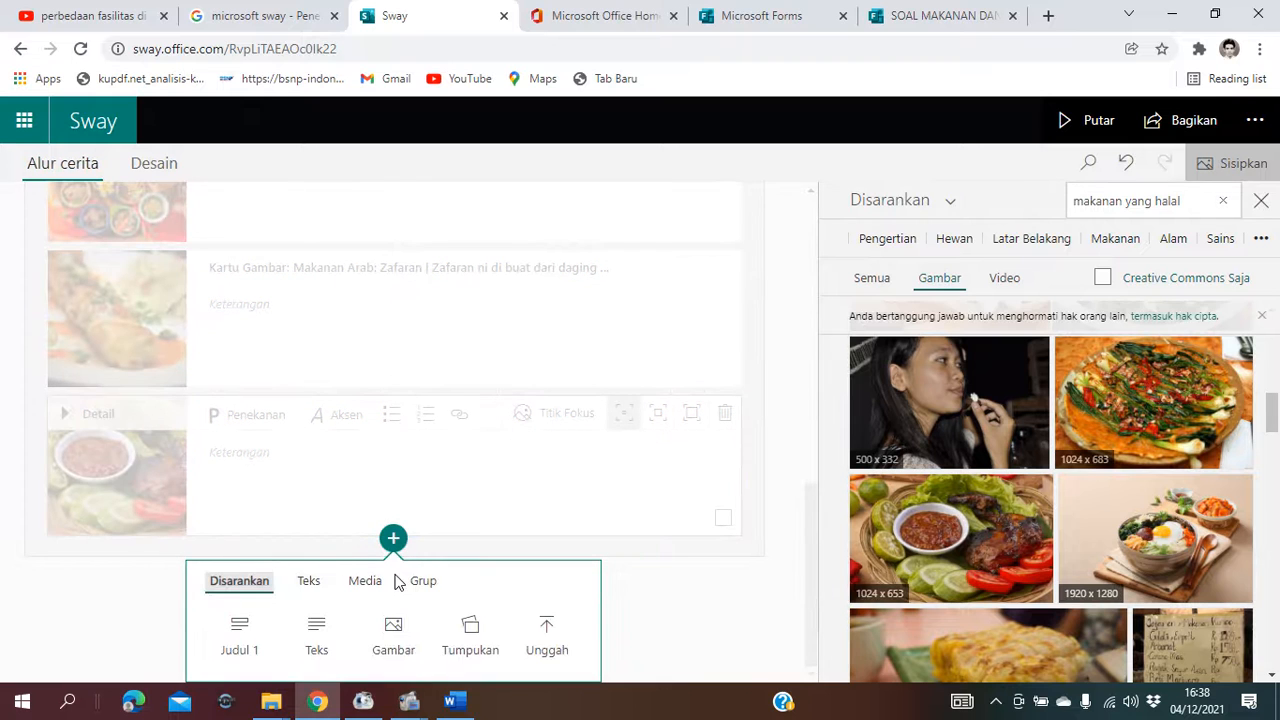
pyautogui.click(393, 628)
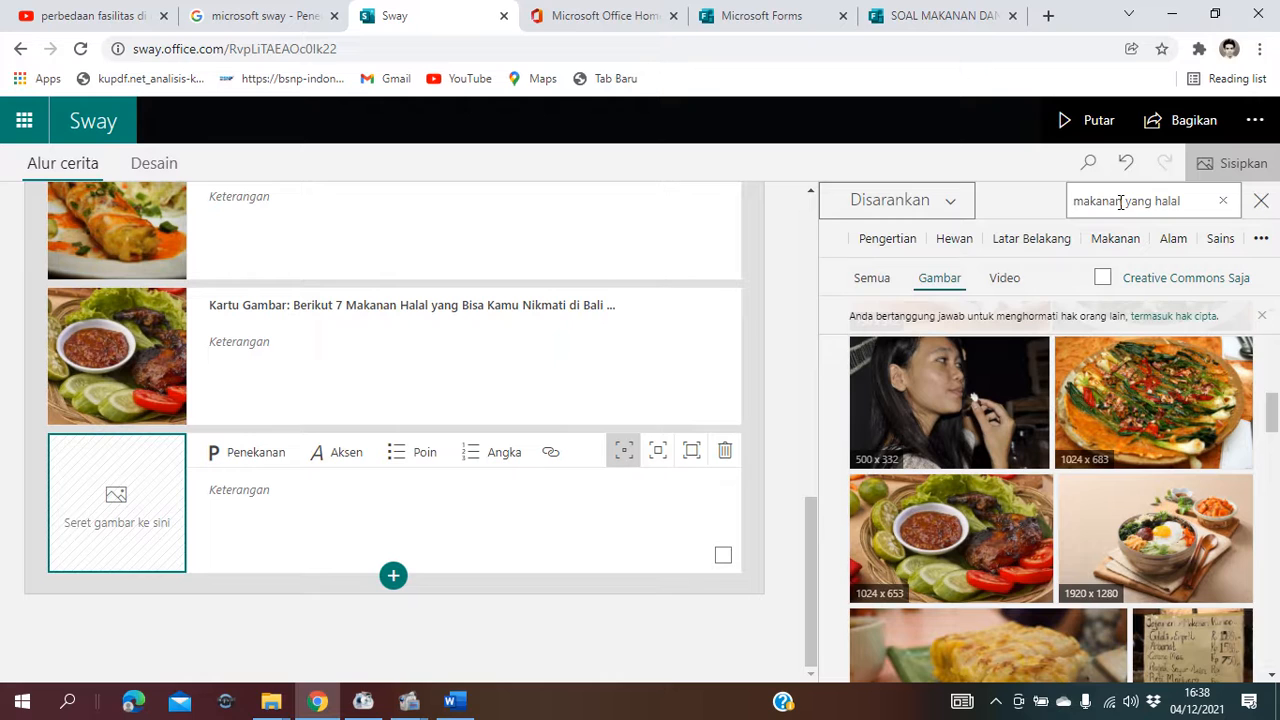
pyautogui.click(1121, 202)
pyautogui.click(1121, 202)
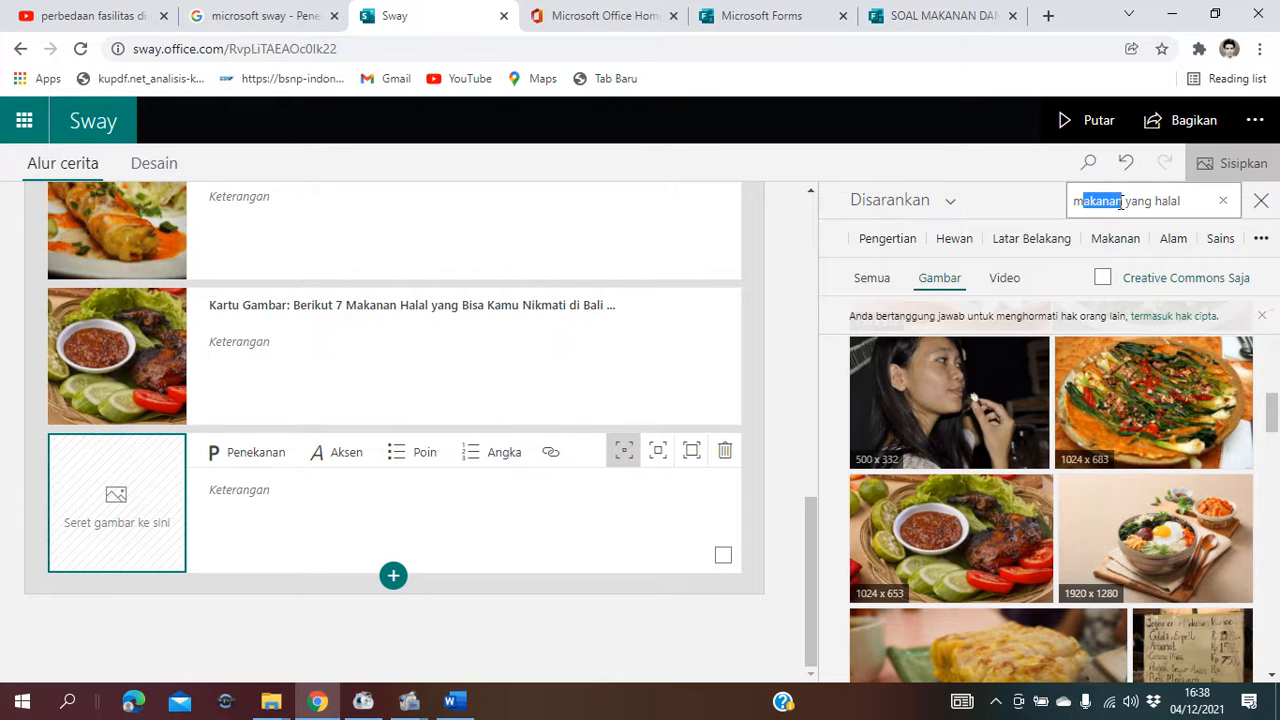
pyautogui.write('inum')
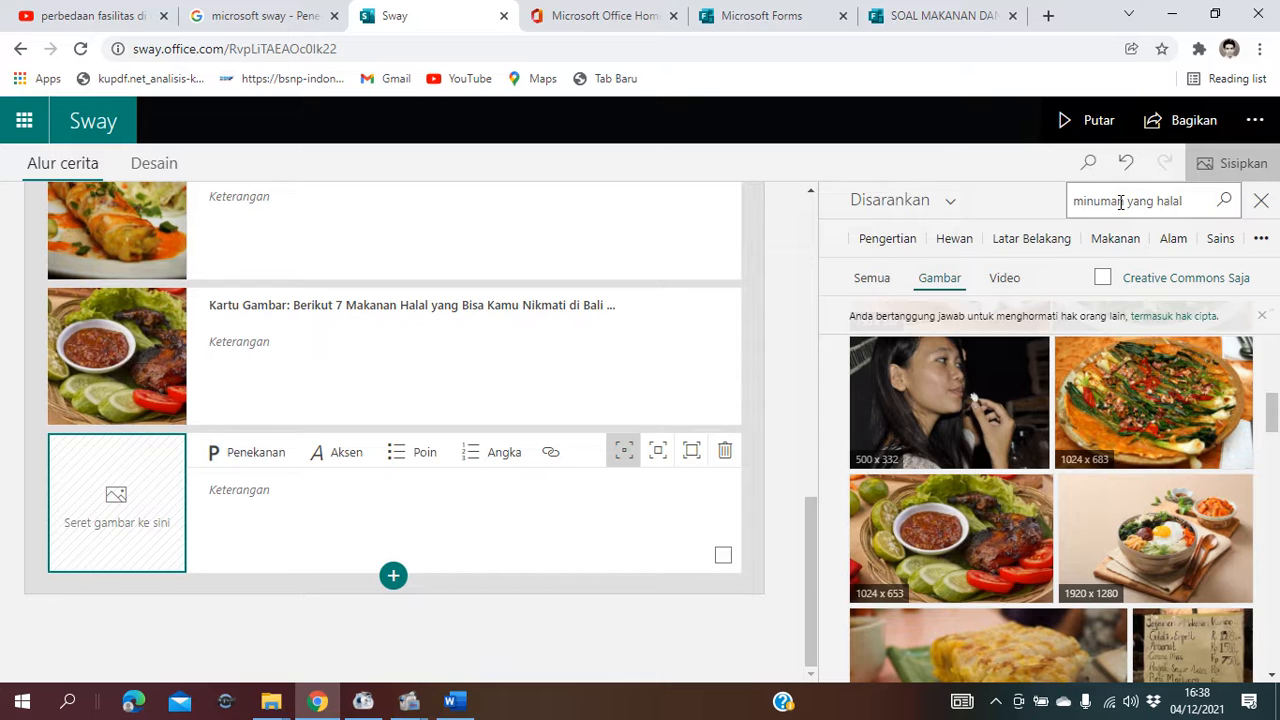
pyautogui.write('an')
pyautogui.click(1224, 200)
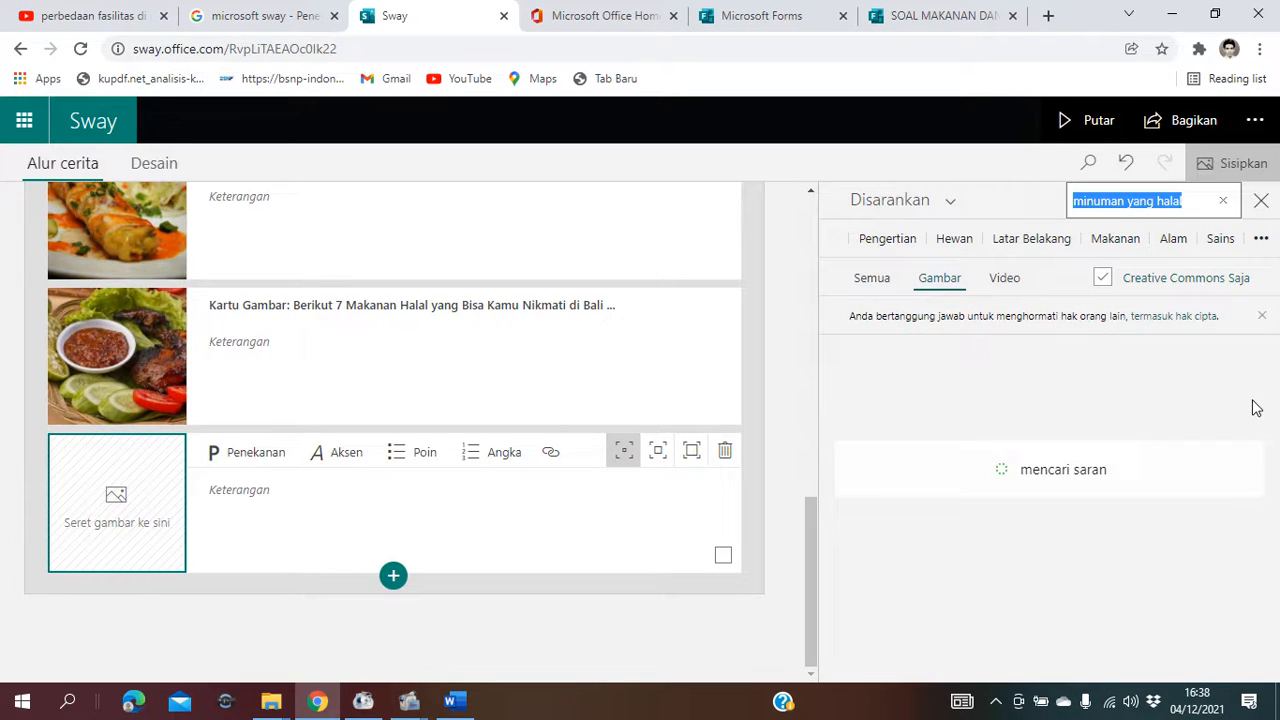
pyautogui.click(1101, 279)
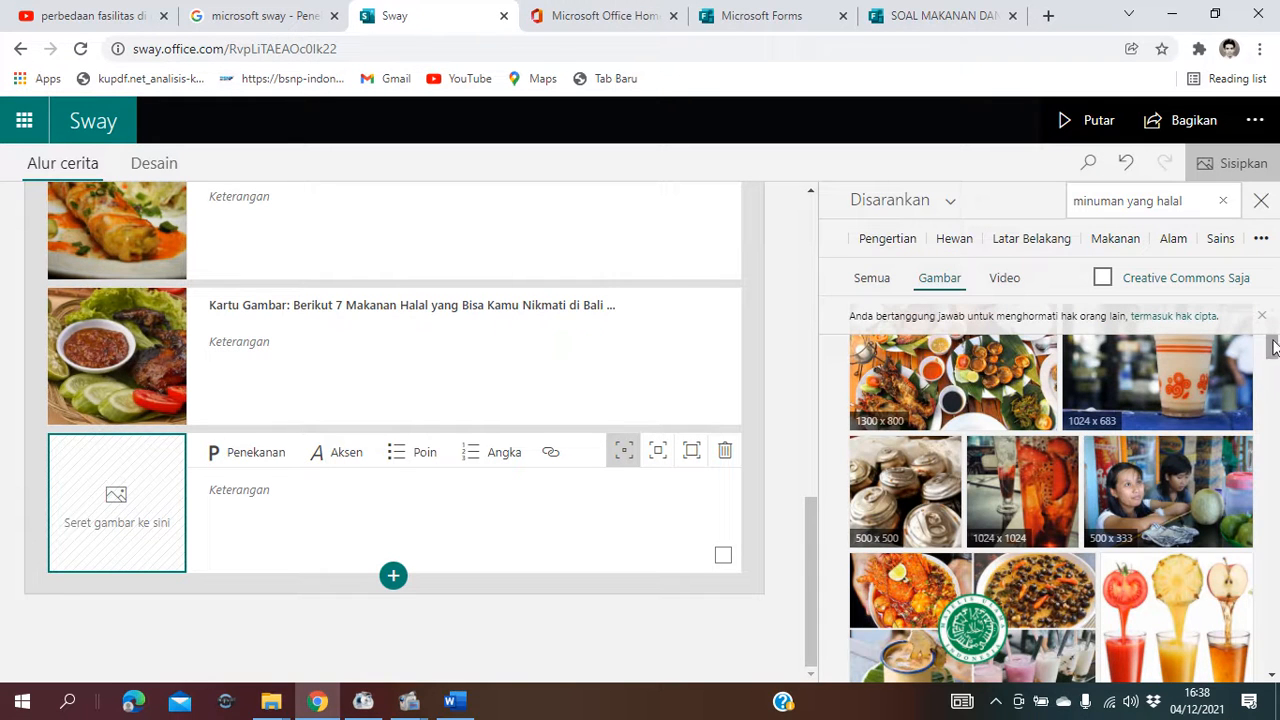
# - Fill the empty image card with the 500 x 500 picture of three glasses of fruit juice
pyautogui.moveTo(1273, 345); pyautogui.dragTo(1275, 374)
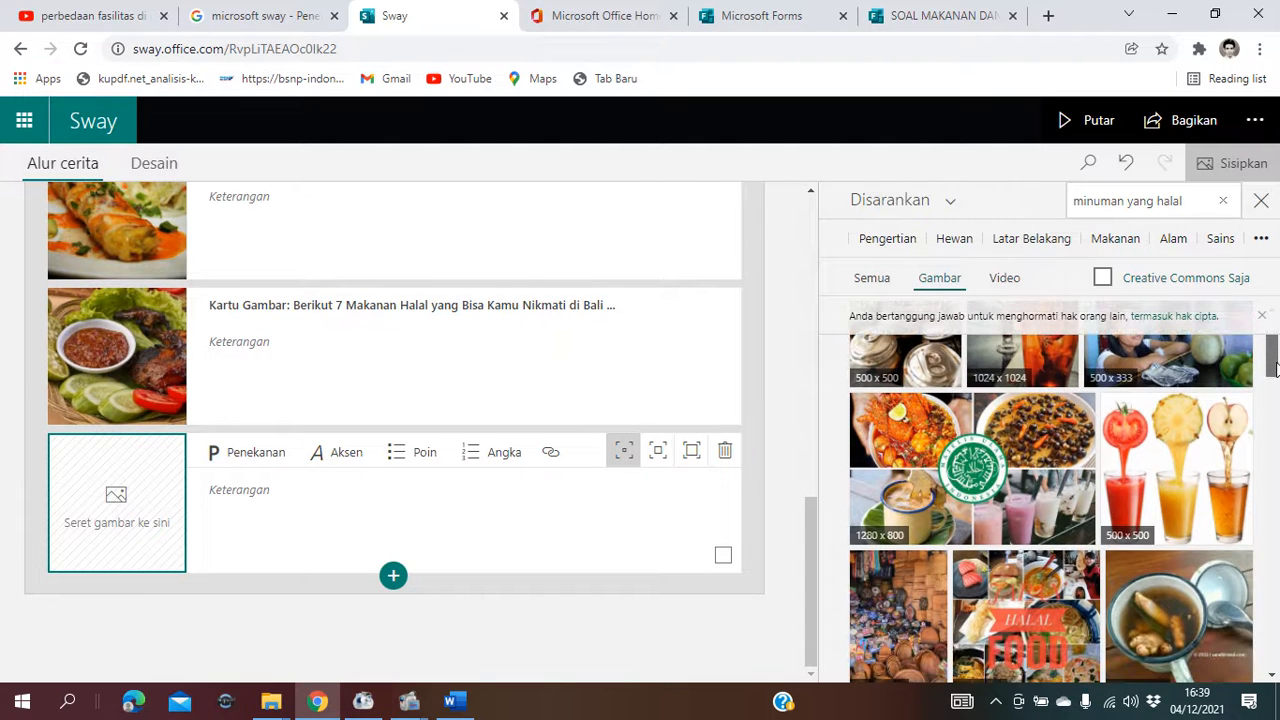
pyautogui.click(1174, 466)
pyautogui.click(1183, 203)
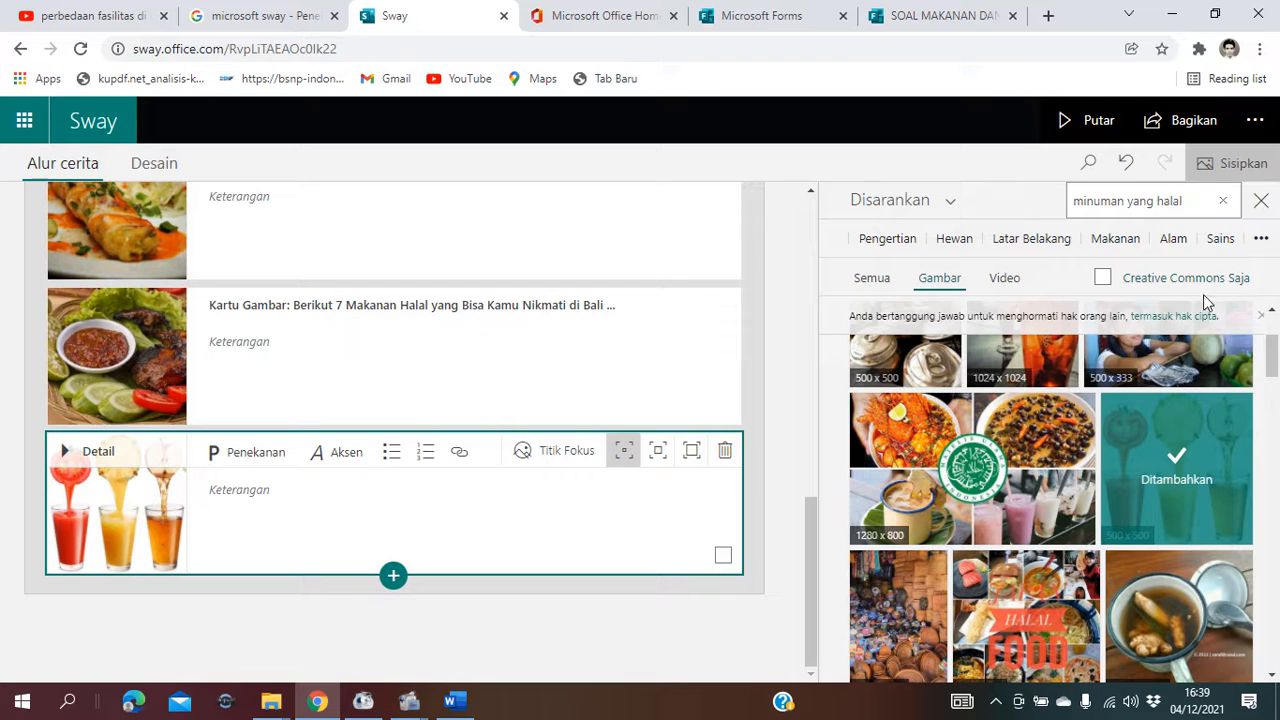
# - Add another image card with the 1024 x 1024 picture of a ginger drink in an enamel mug
pyautogui.moveTo(1274, 368); pyautogui.dragTo(1275, 388)
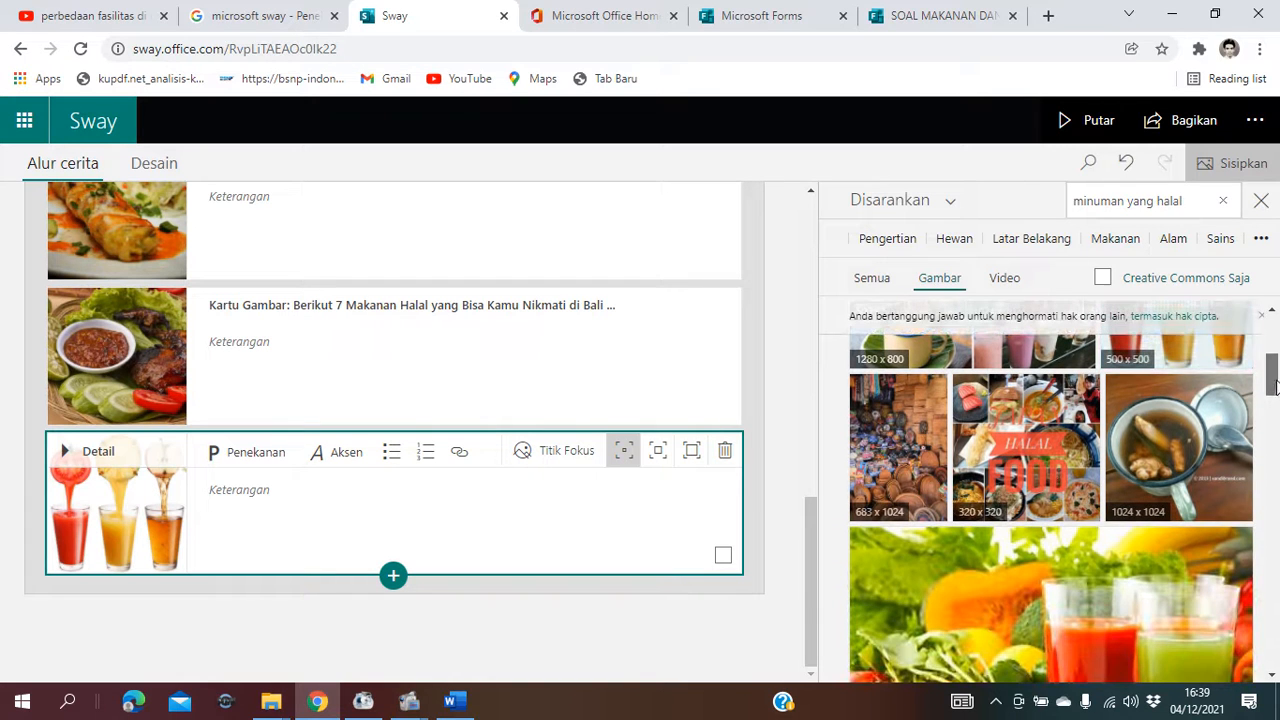
pyautogui.click(1178, 452)
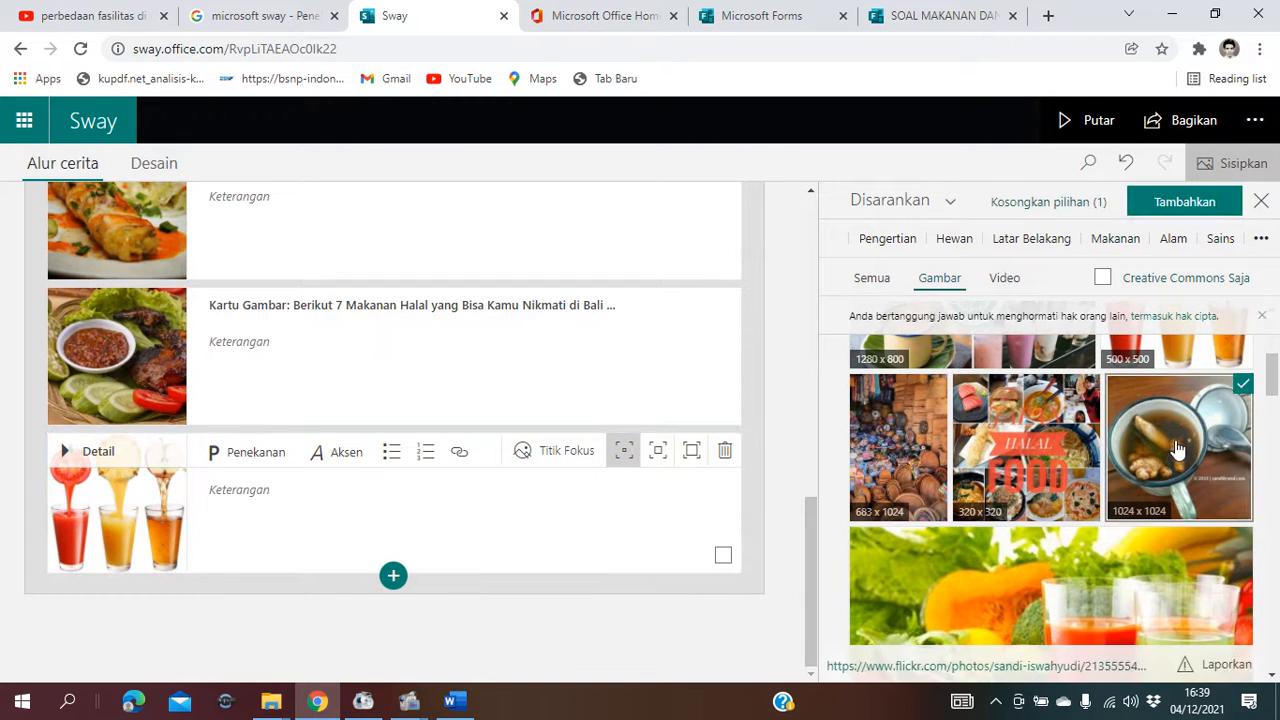
pyautogui.click(502, 511)
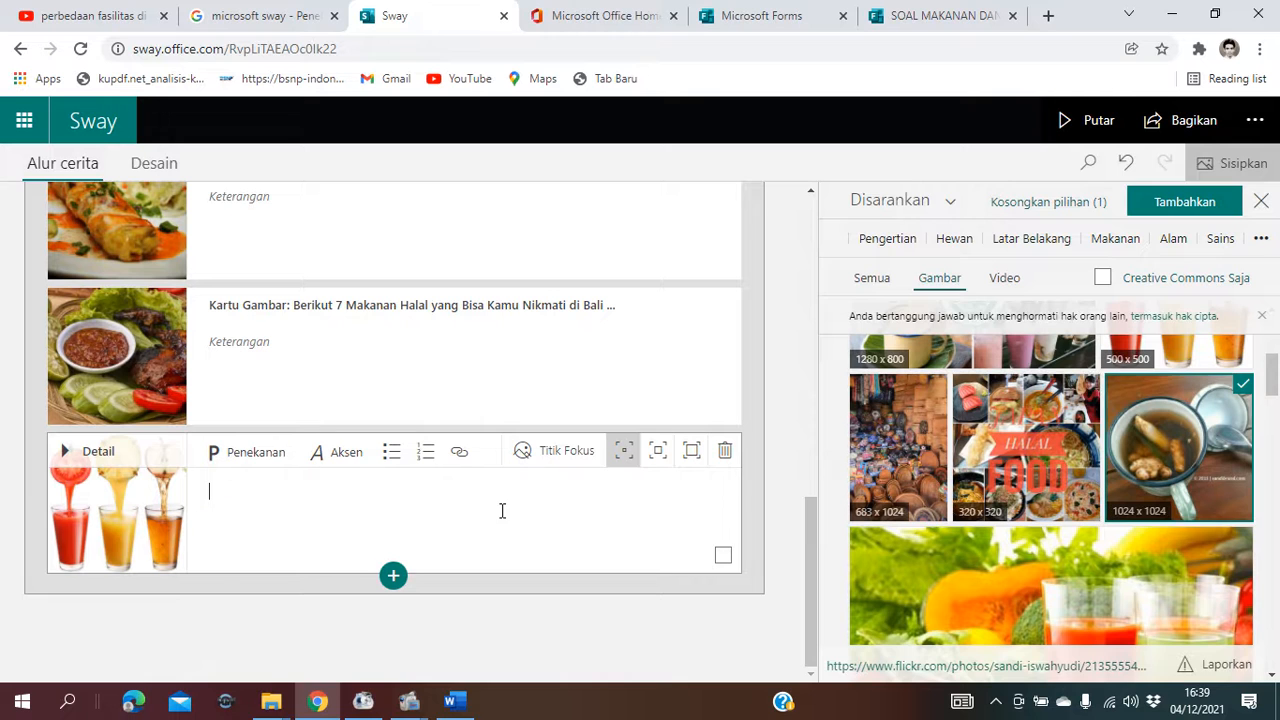
pyautogui.click(394, 577)
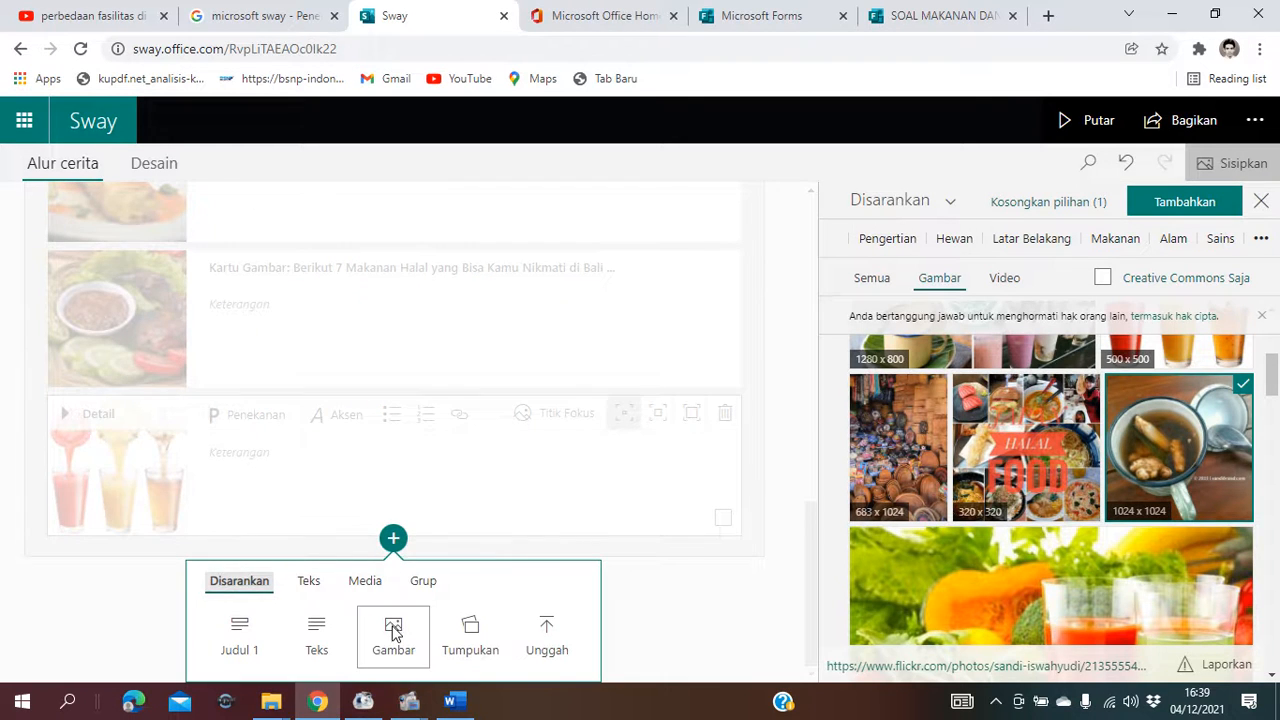
pyautogui.click(393, 632)
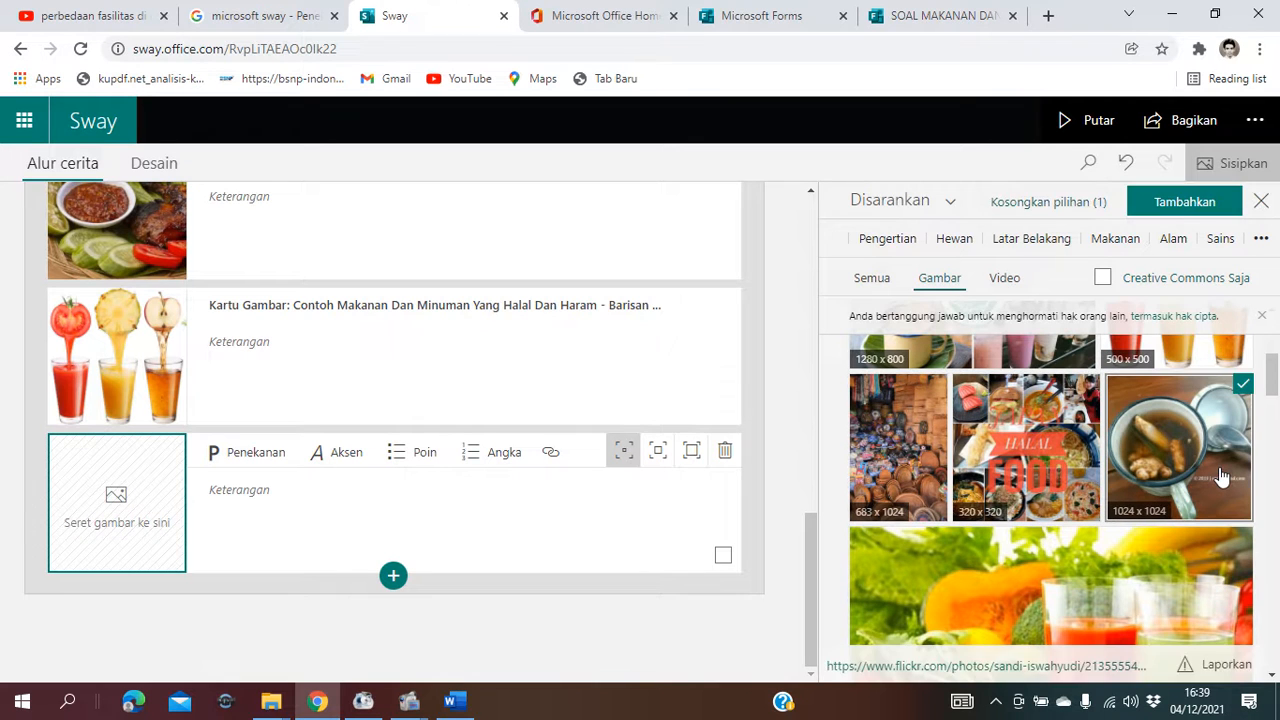
pyautogui.click(1178, 212)
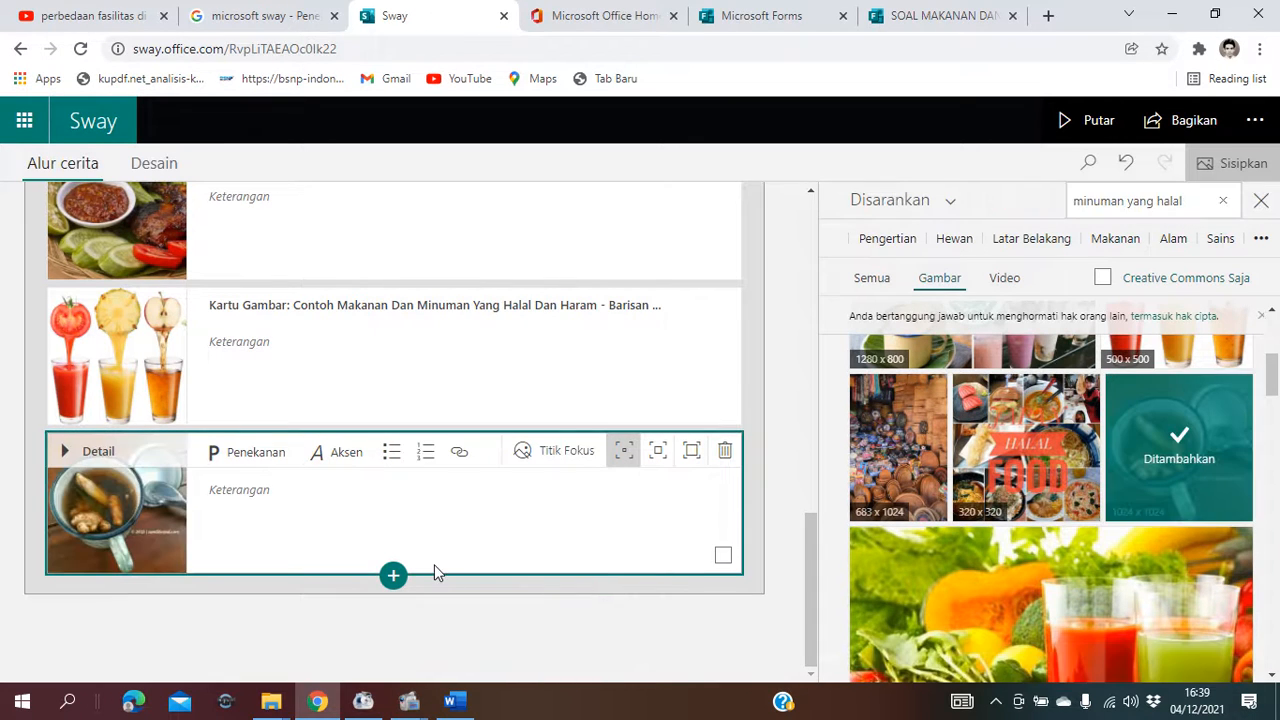
# - Add the 455 x 355 picture of colourful fruit drinks in glasses as the next image card
pyautogui.click(400, 577)
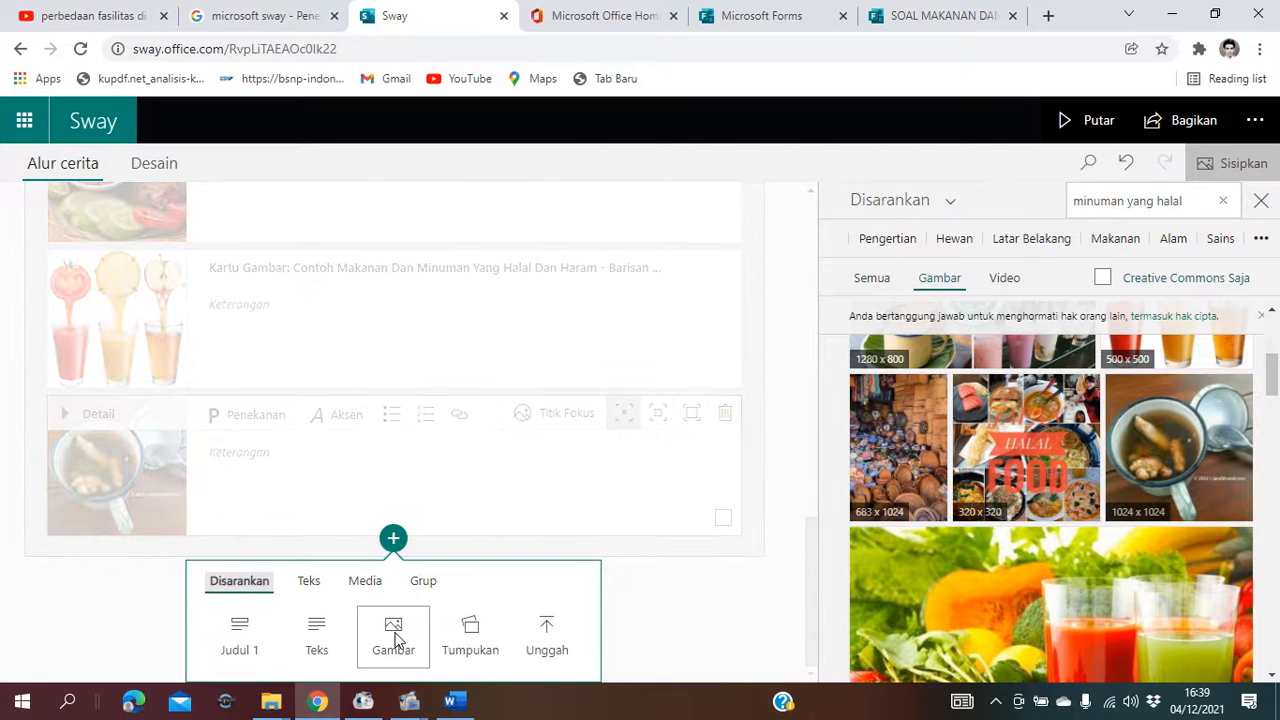
pyautogui.click(395, 640)
pyautogui.moveTo(1277, 380); pyautogui.dragTo(1277, 492)
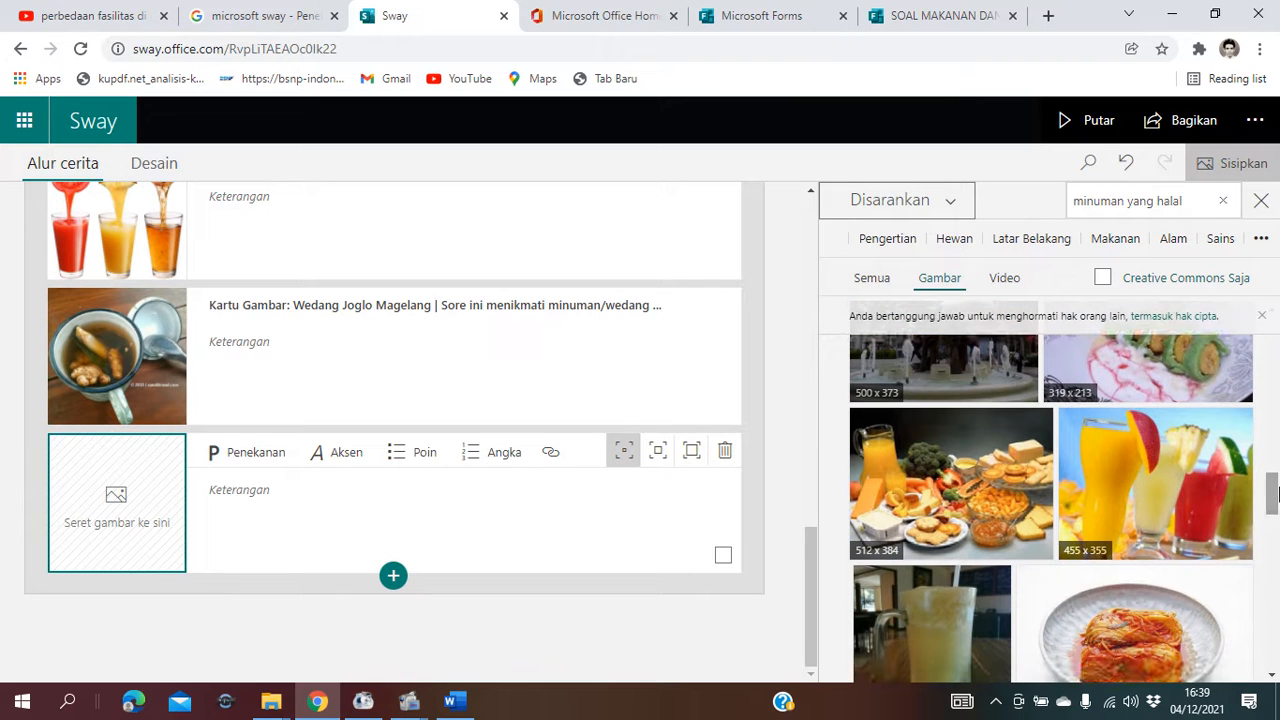
pyautogui.click(1158, 475)
pyautogui.click(1162, 201)
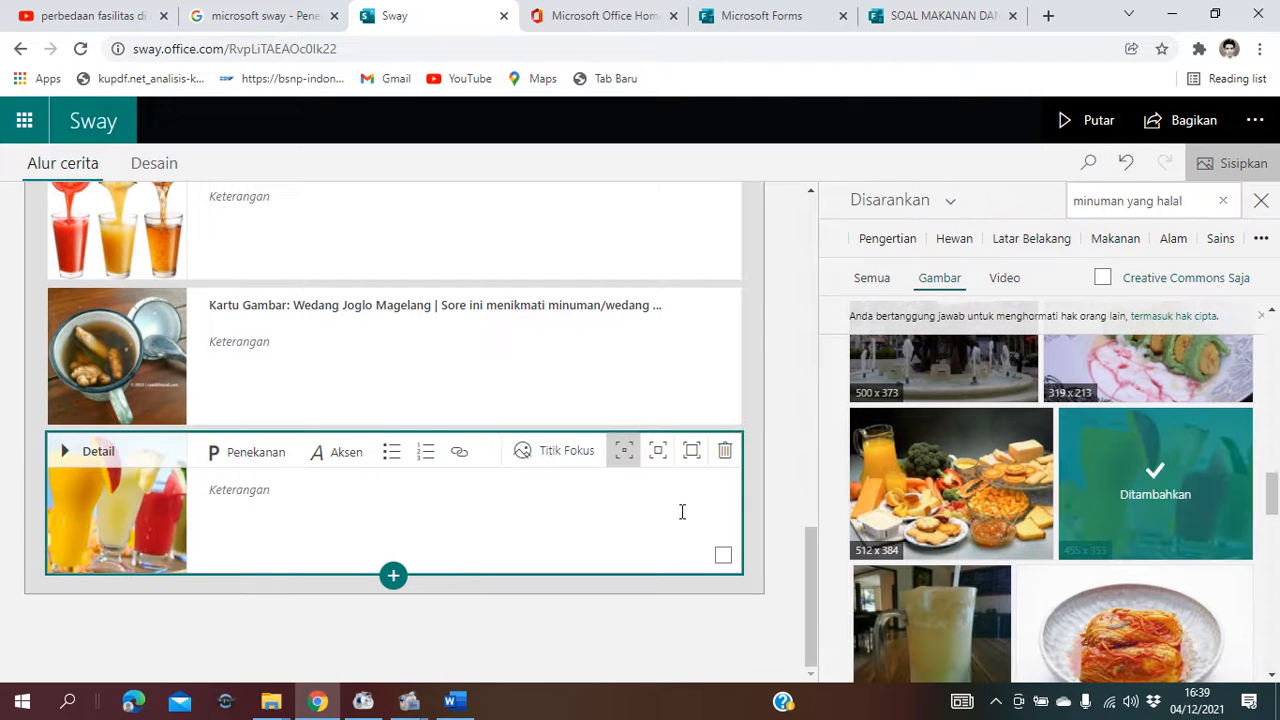
# - Group the six food and drink image cards together and set the group type to Tumpukan
pyautogui.click(571, 369)
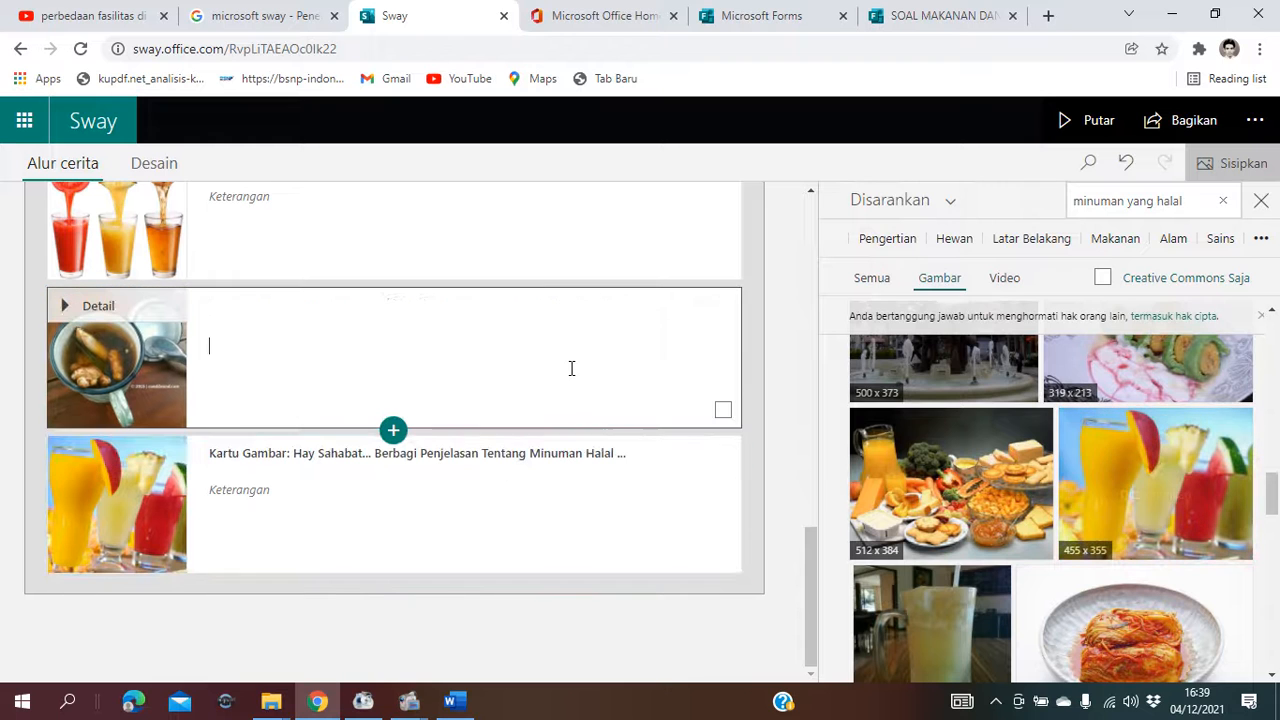
pyautogui.moveTo(807, 555); pyautogui.dragTo(802, 381)
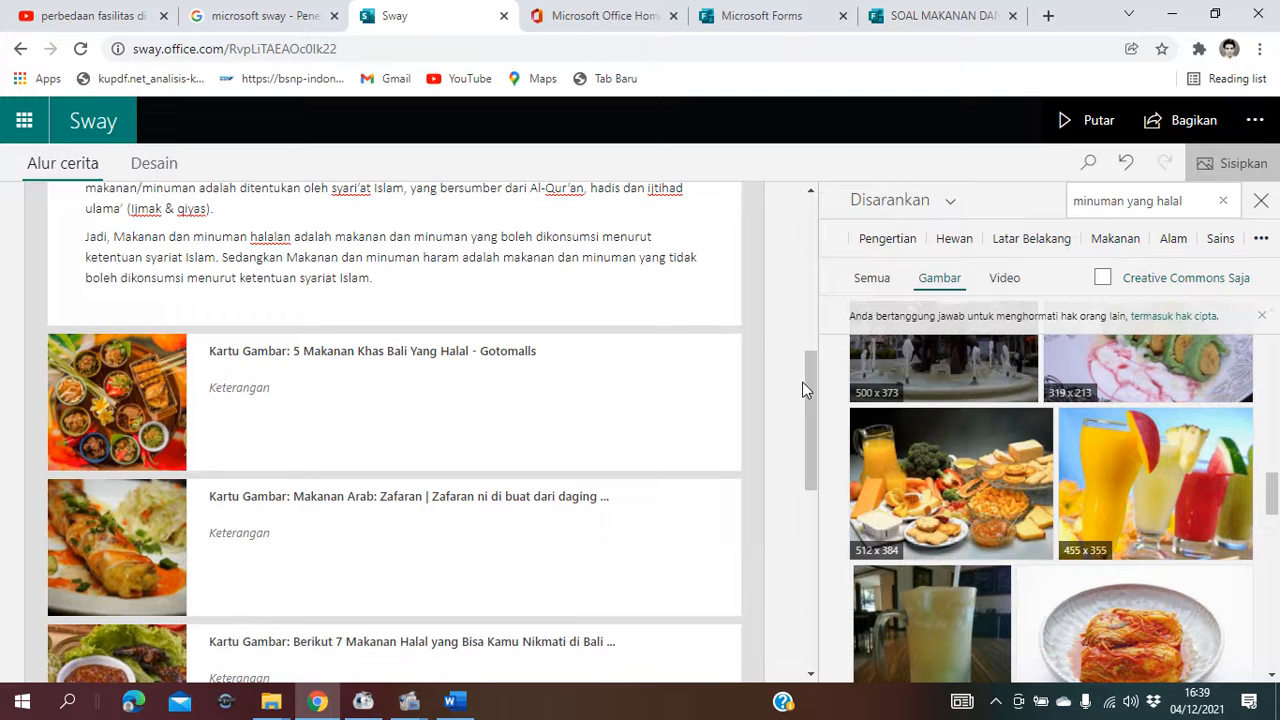
pyautogui.click(355, 390)
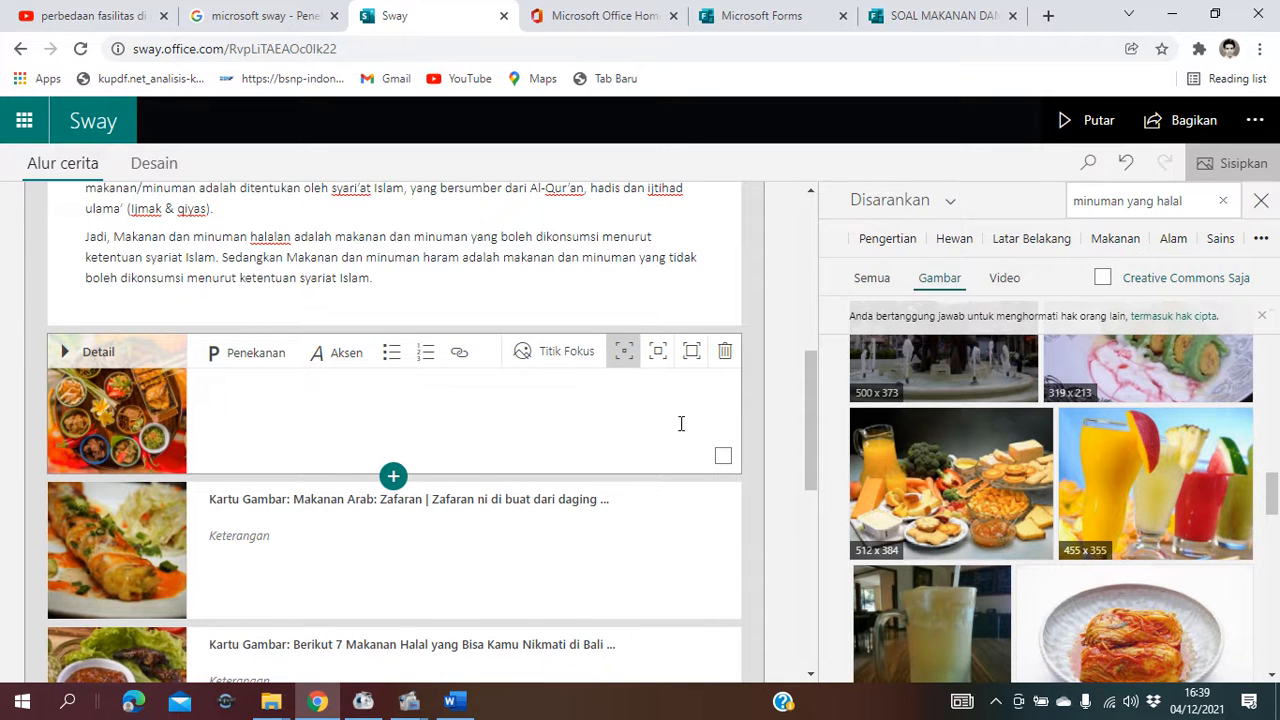
pyautogui.click(724, 460)
pyautogui.moveTo(806, 422); pyautogui.dragTo(812, 484)
pyautogui.click(723, 457)
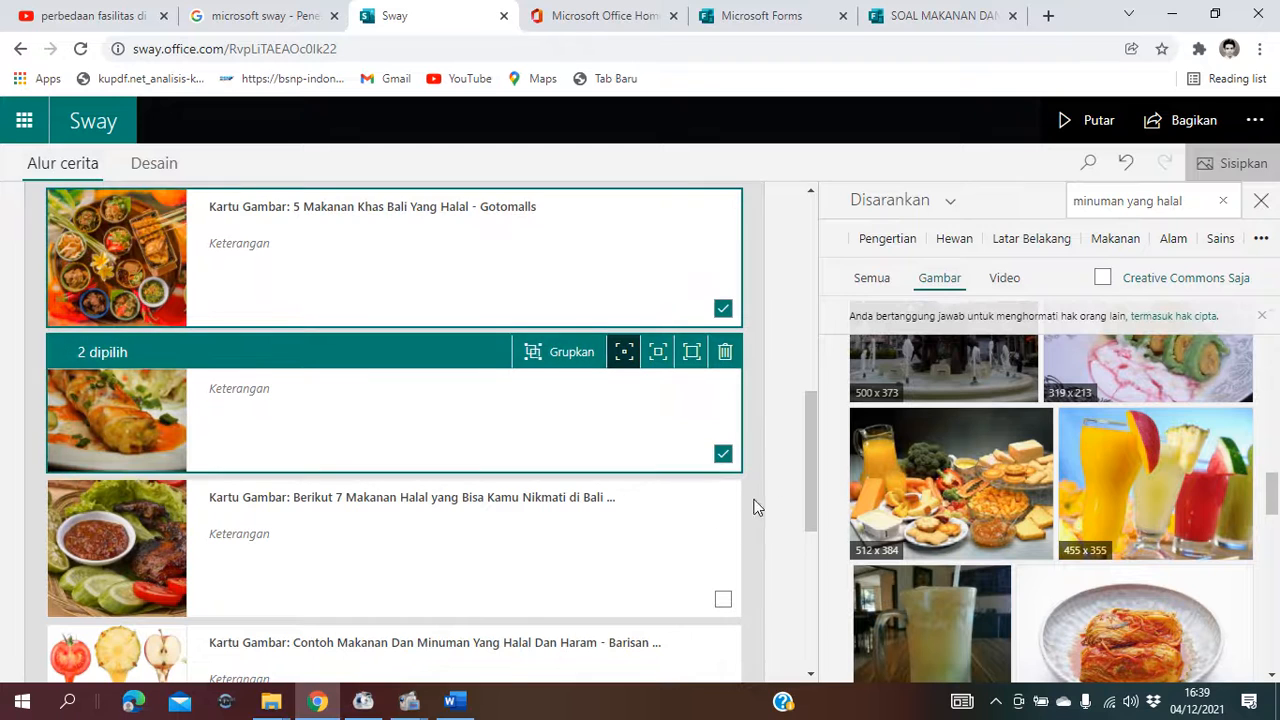
pyautogui.click(723, 599)
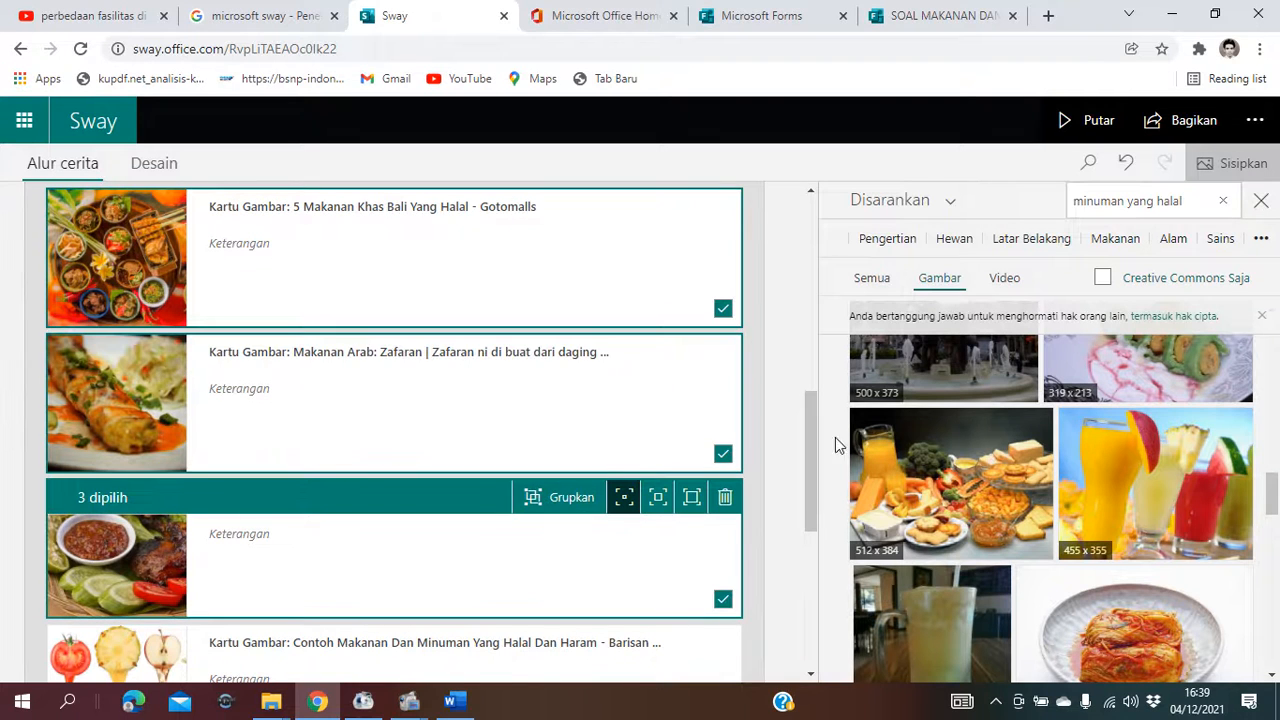
pyautogui.moveTo(814, 444); pyautogui.dragTo(816, 532)
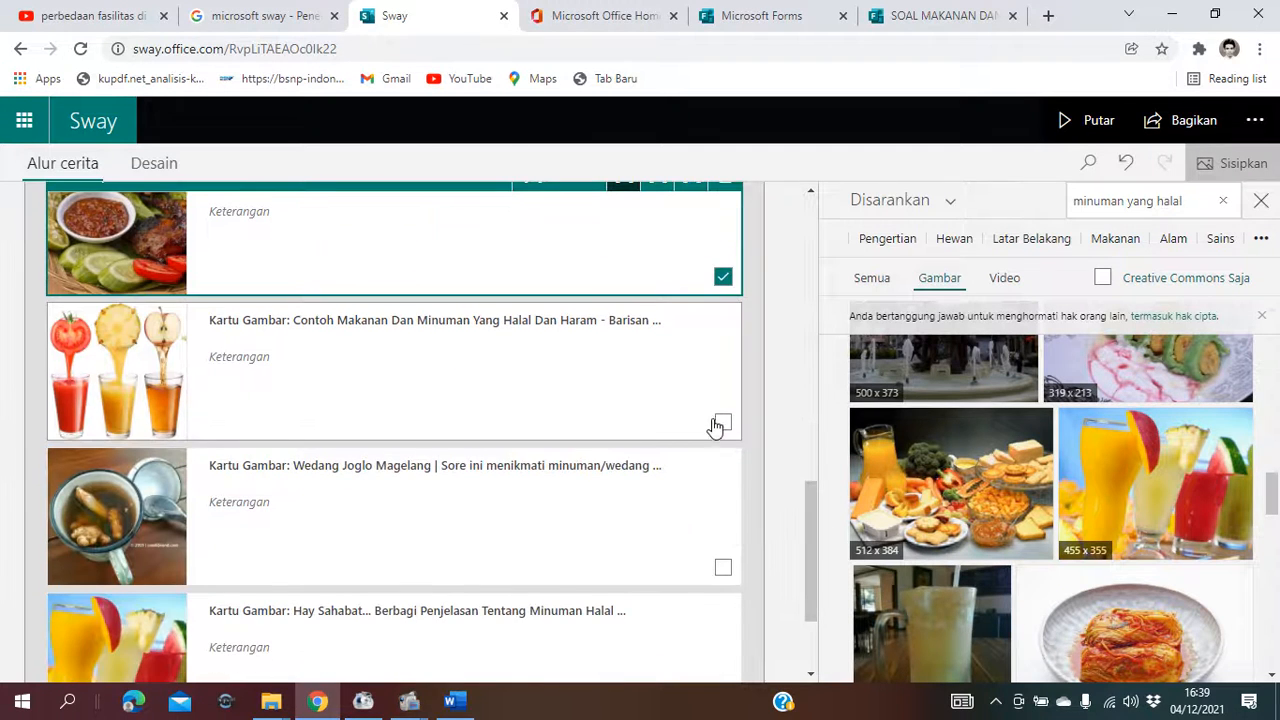
pyautogui.click(721, 424)
pyautogui.click(724, 572)
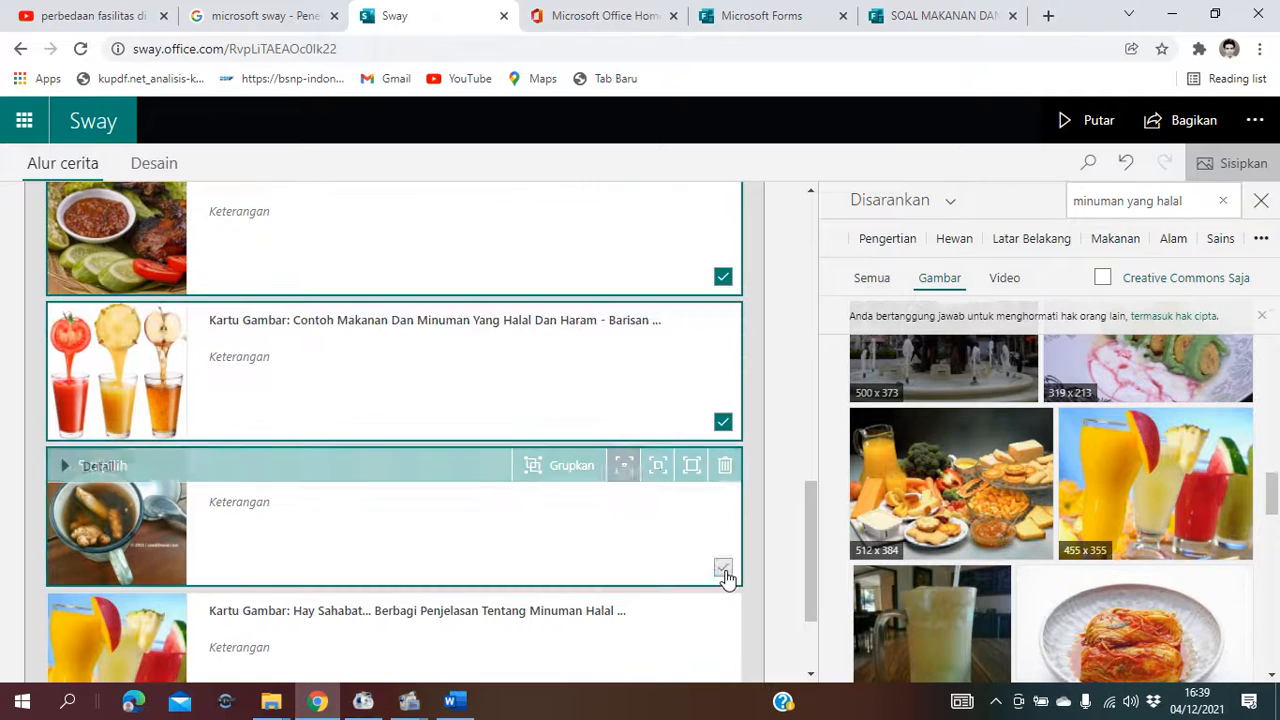
pyautogui.moveTo(814, 563); pyautogui.dragTo(815, 612)
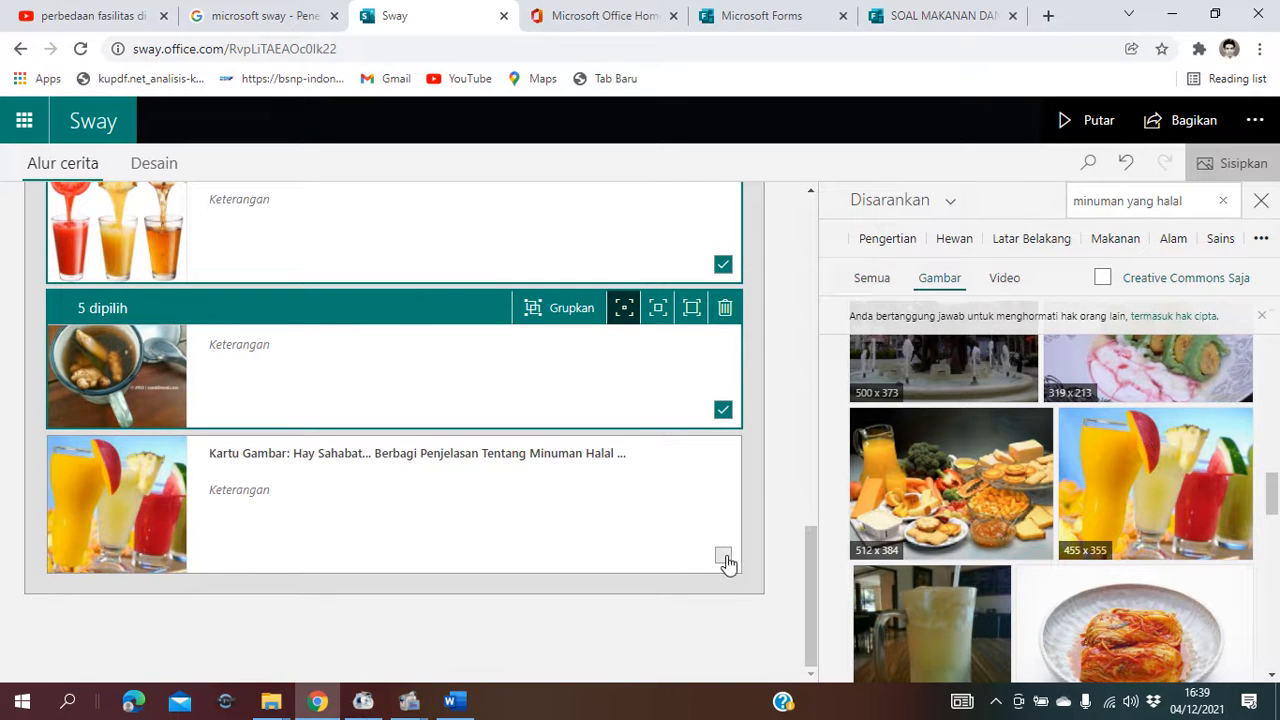
pyautogui.click(724, 558)
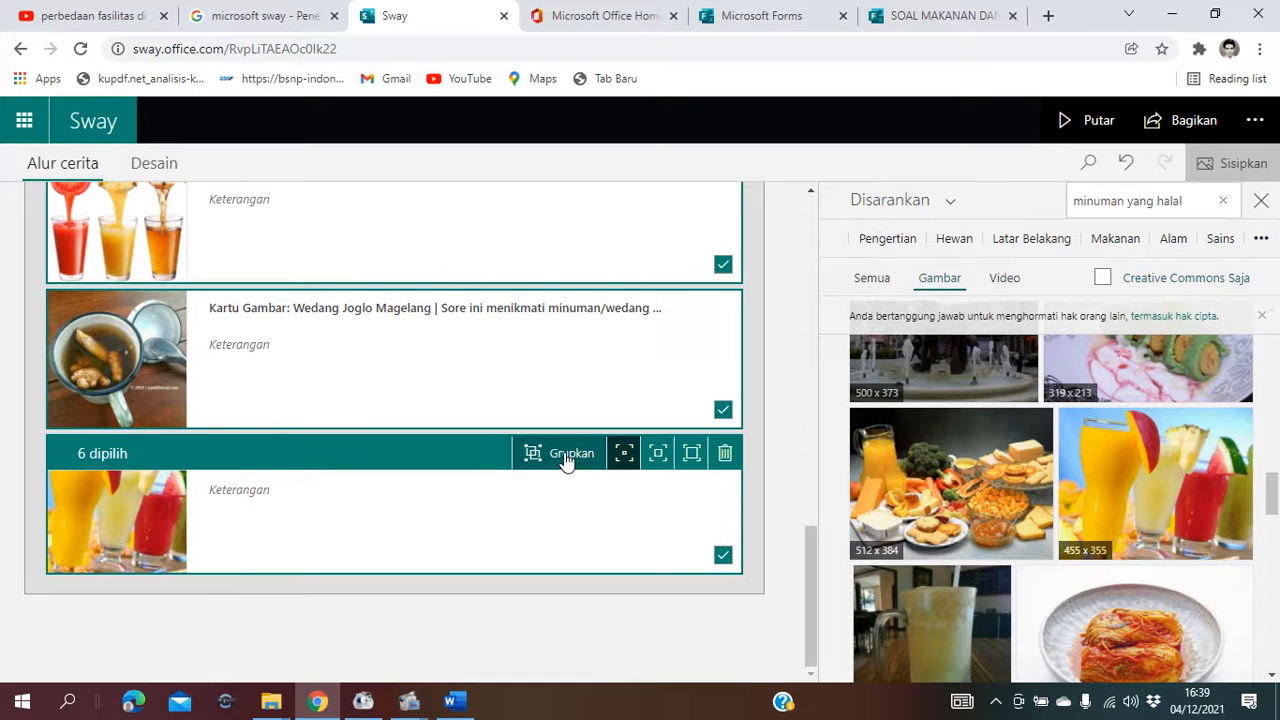
pyautogui.click(566, 455)
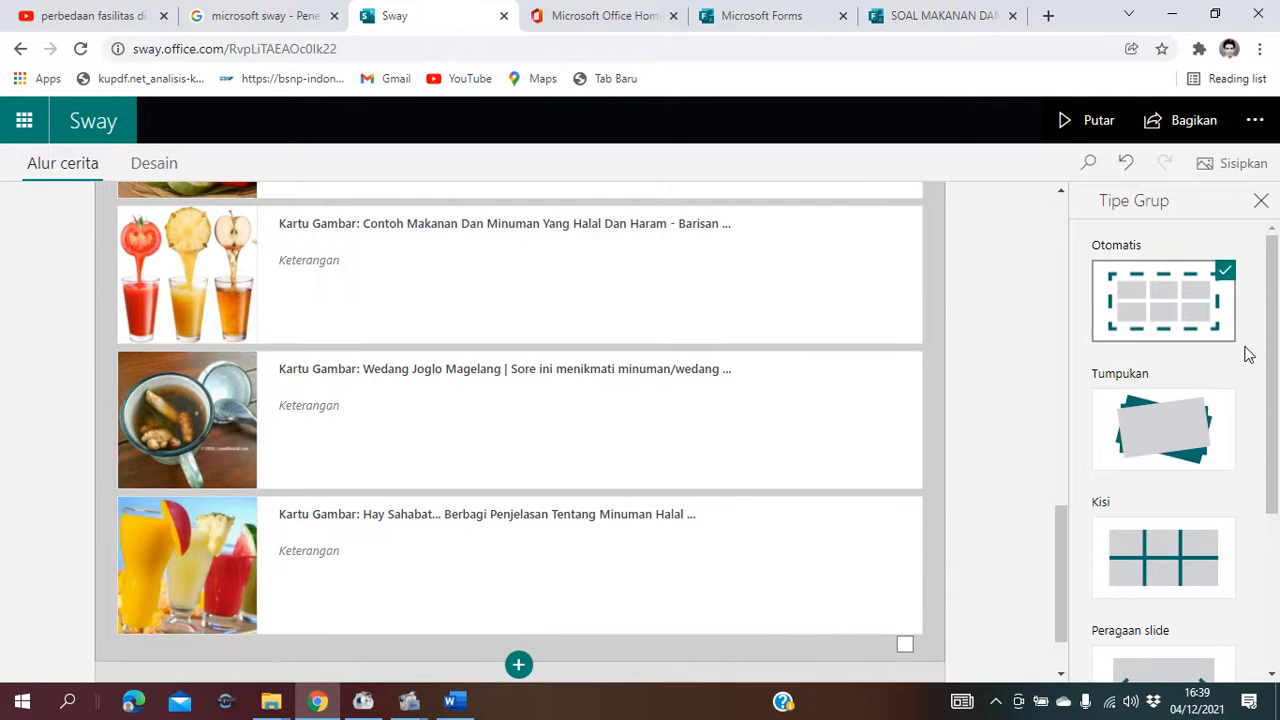
pyautogui.moveTo(1275, 365); pyautogui.dragTo(1273, 320)
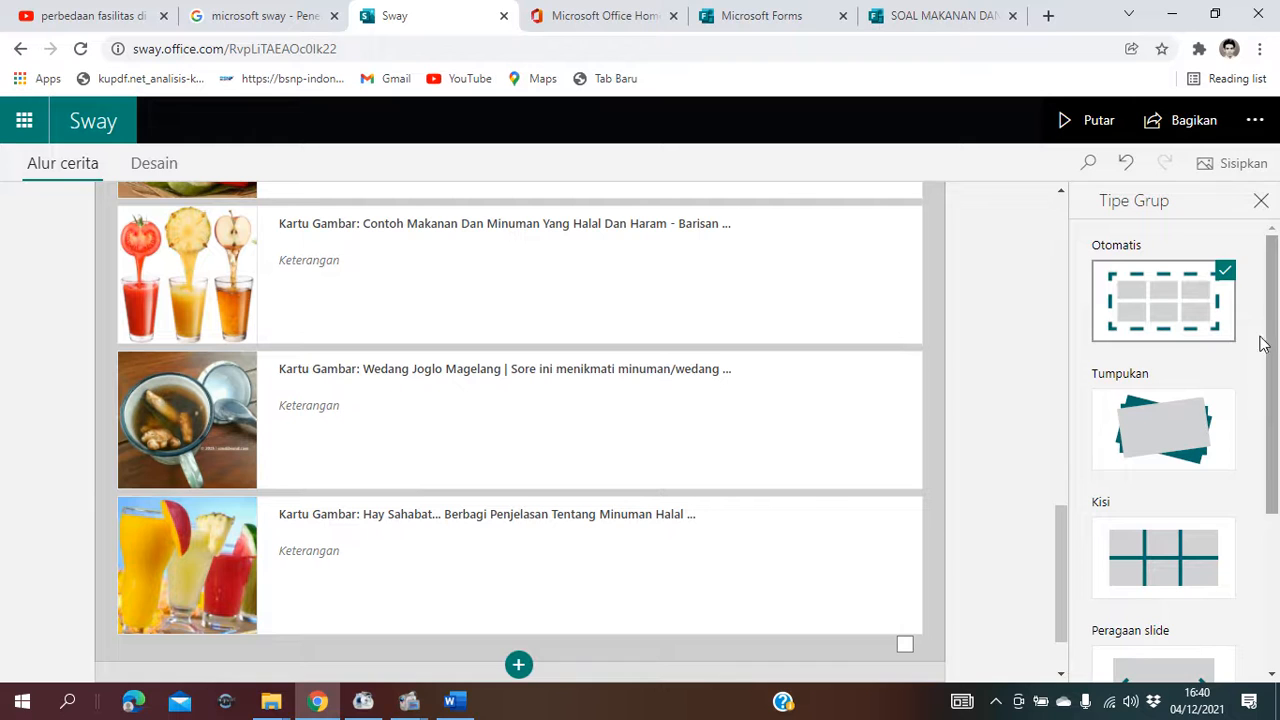
pyautogui.click(1140, 438)
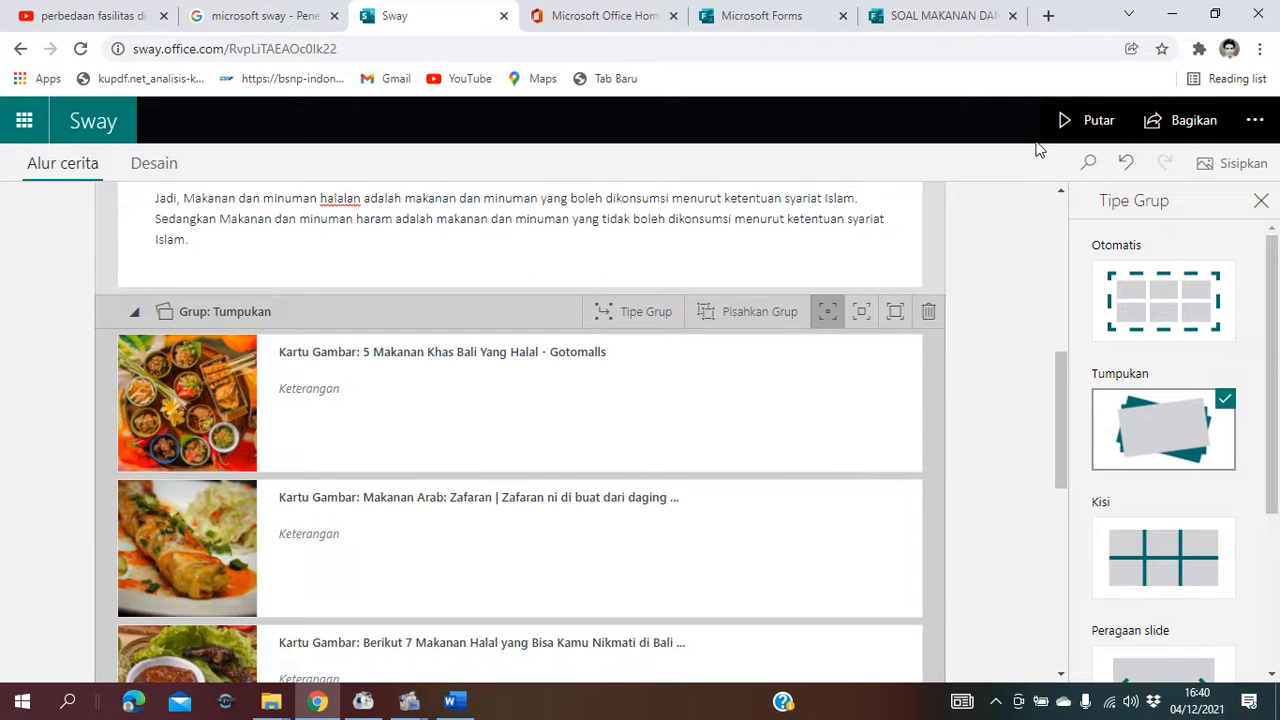
# - Play the Sway preview, flip through all pictures in the image stack, and return to editing
pyautogui.click(1066, 128)
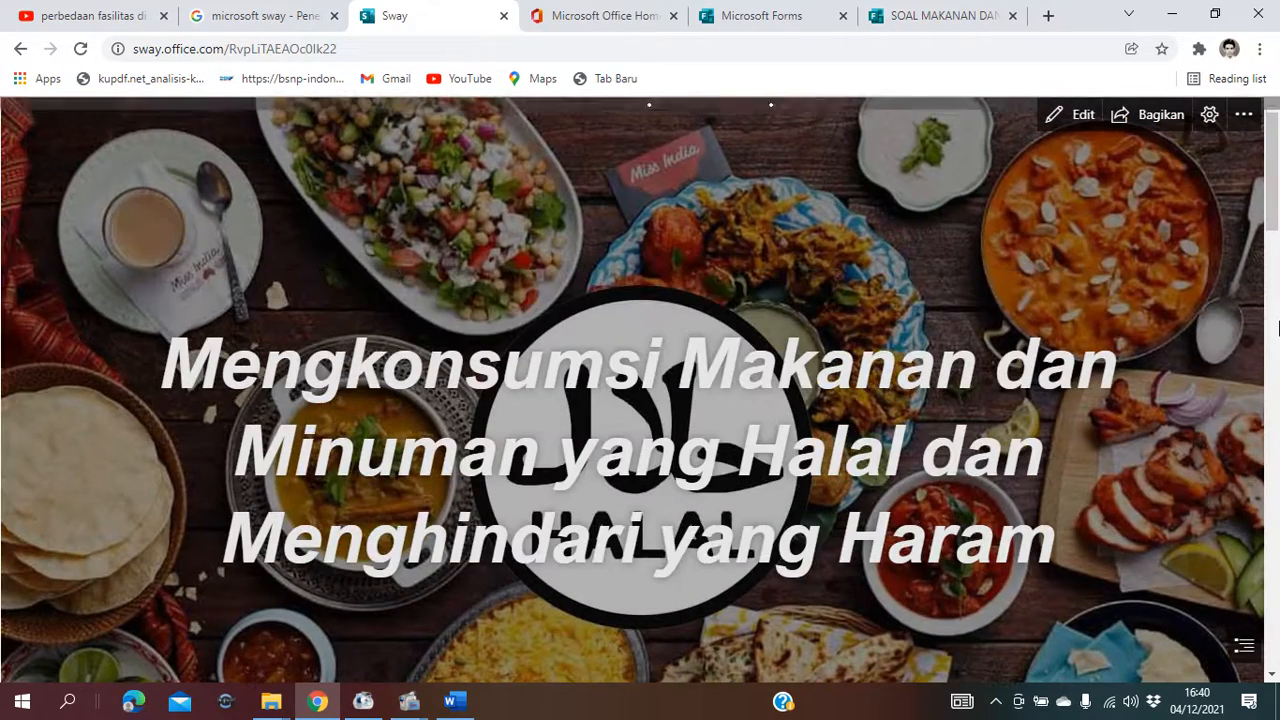
pyautogui.moveTo(1276, 173); pyautogui.dragTo(1277, 540)
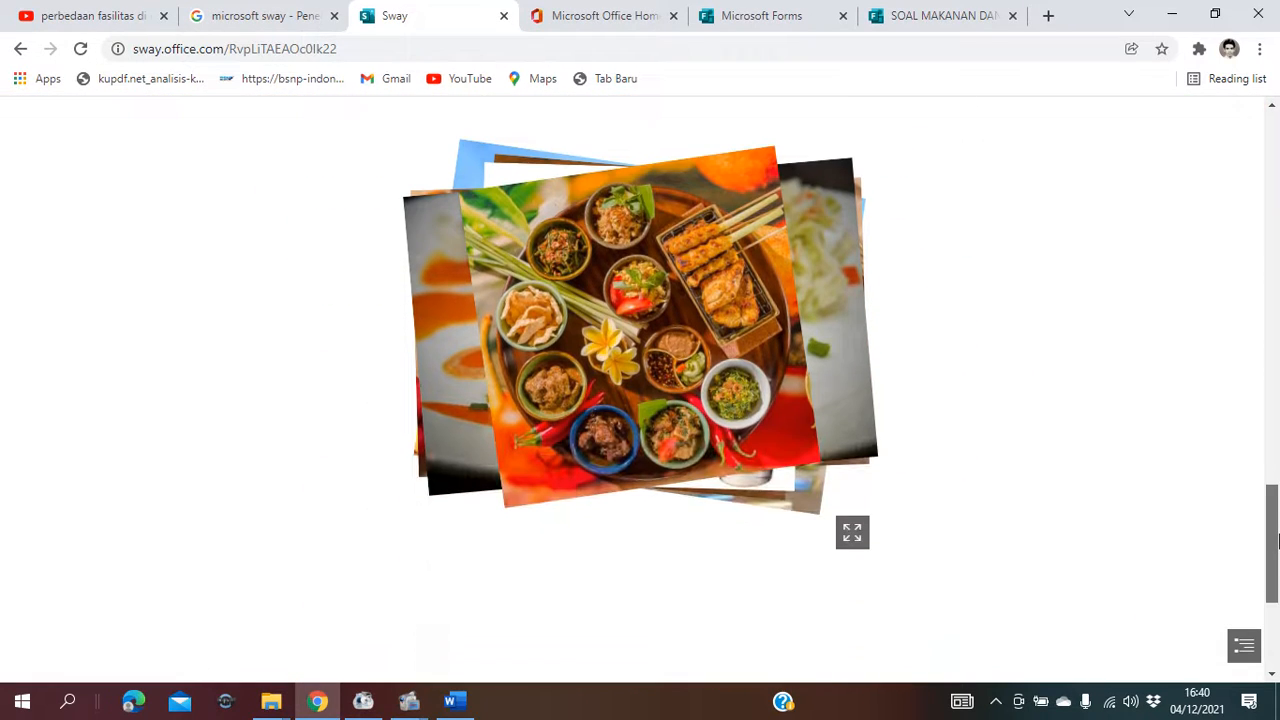
pyautogui.click(683, 348)
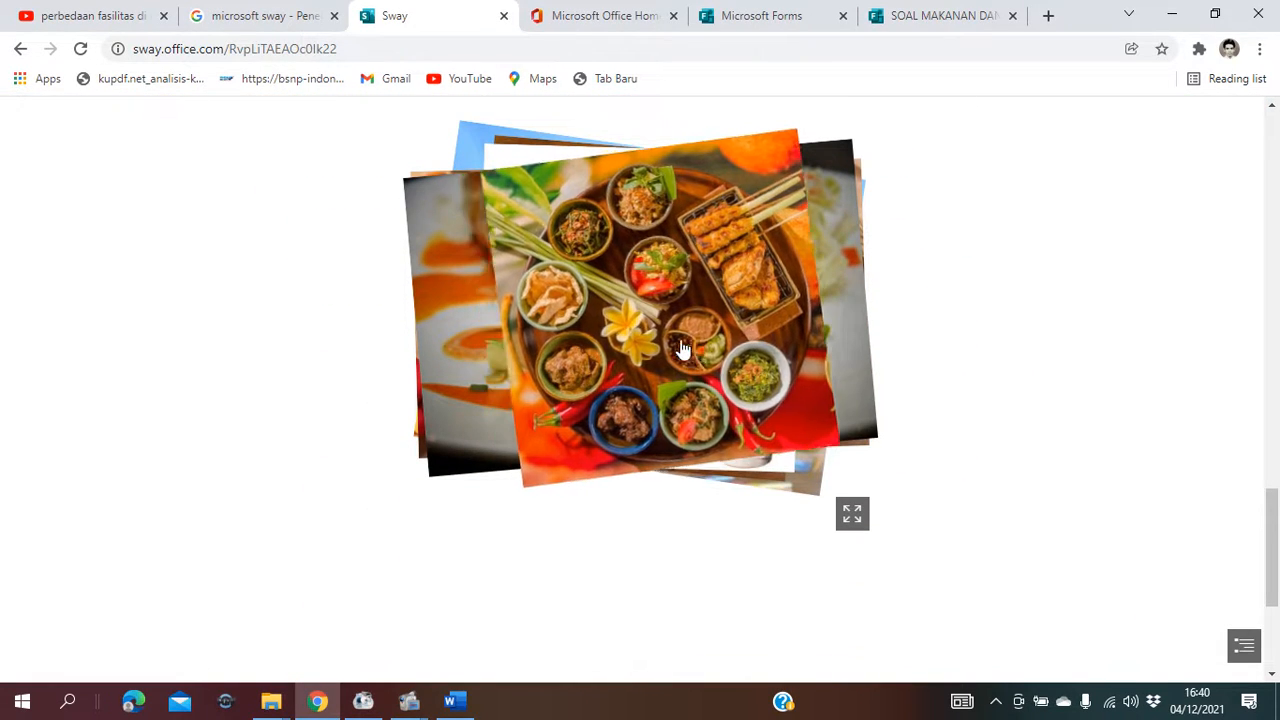
pyautogui.click(683, 348)
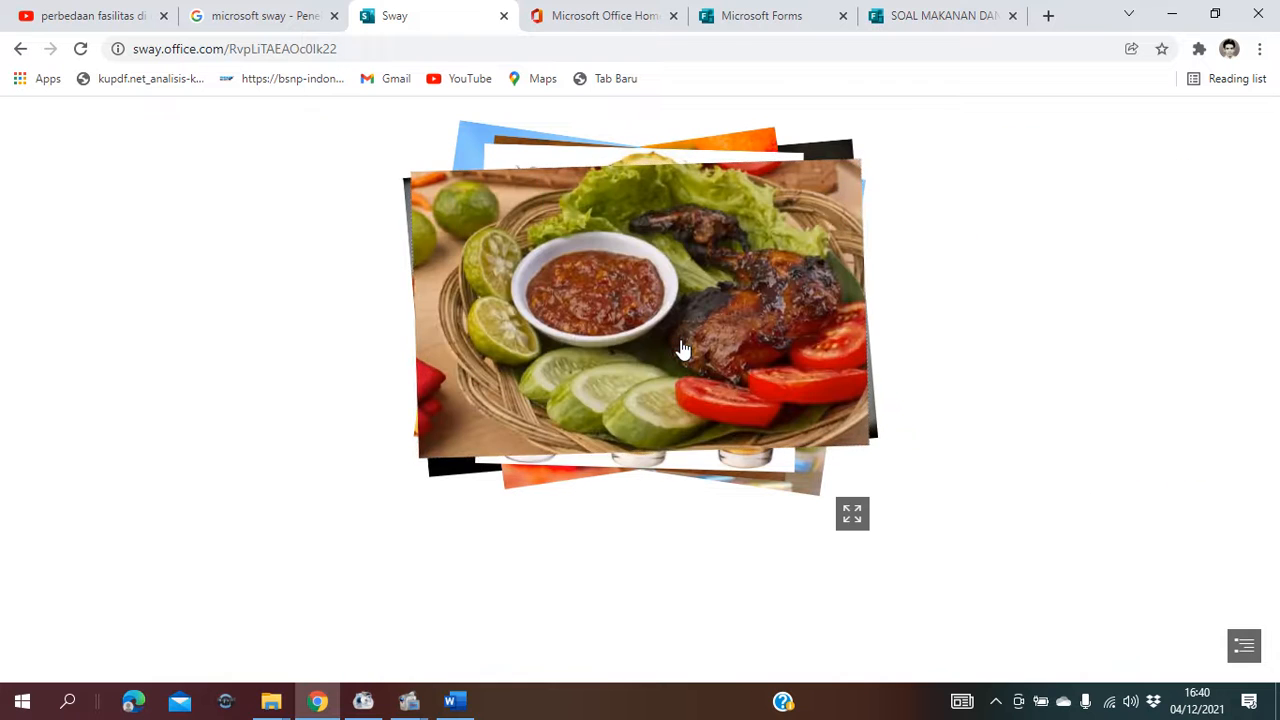
pyautogui.click(683, 348)
pyautogui.click(683, 348)
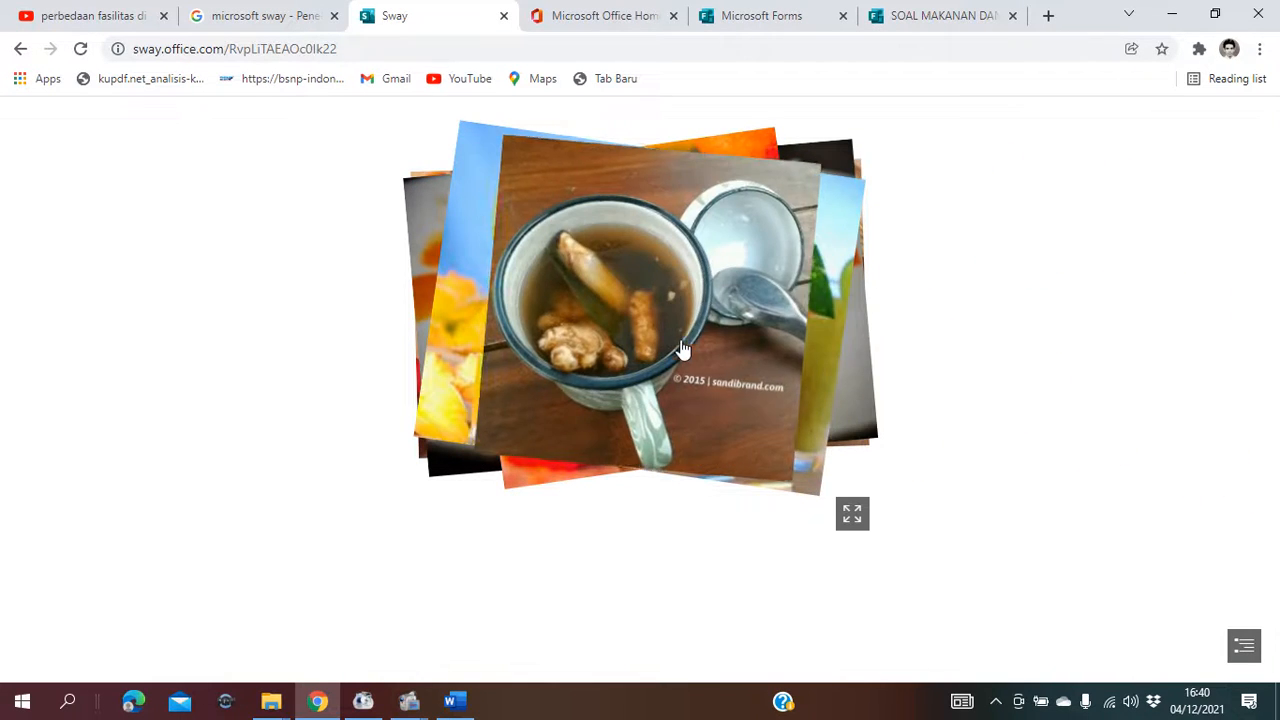
pyautogui.click(683, 348)
pyautogui.click(683, 348)
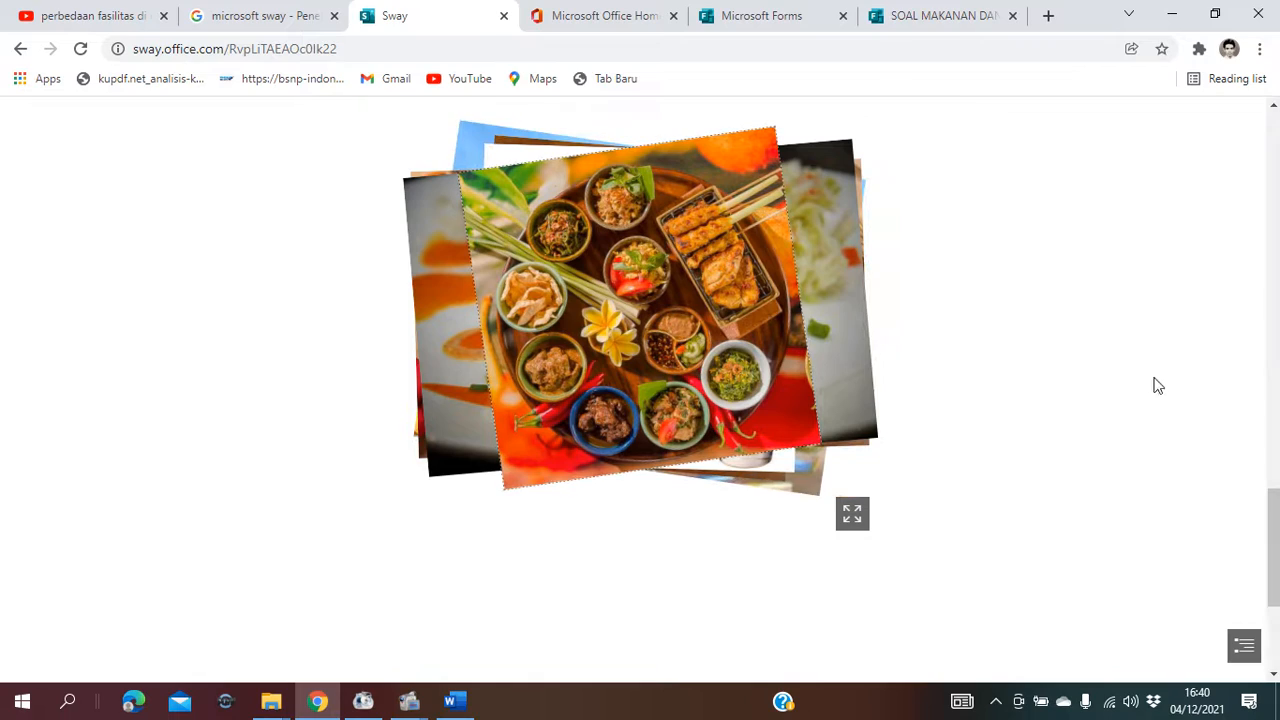
pyautogui.moveTo(1276, 555); pyautogui.dragTo(1273, 179)
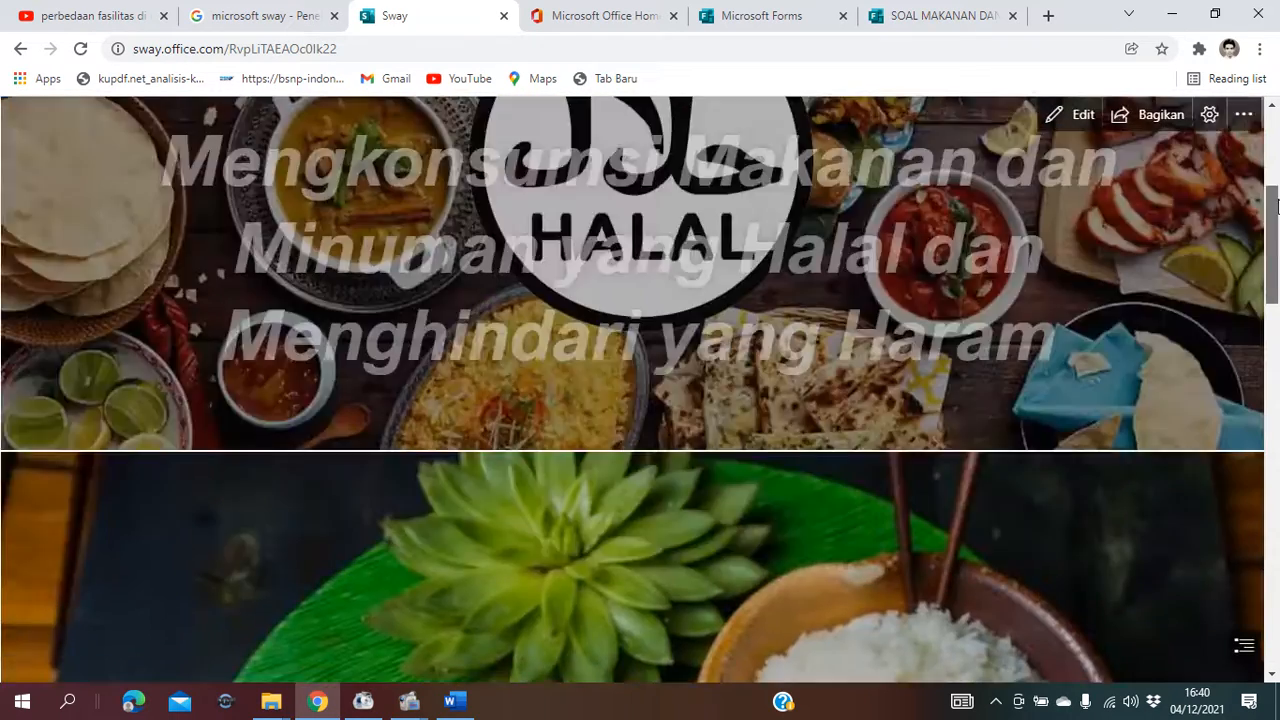
pyautogui.click(1073, 120)
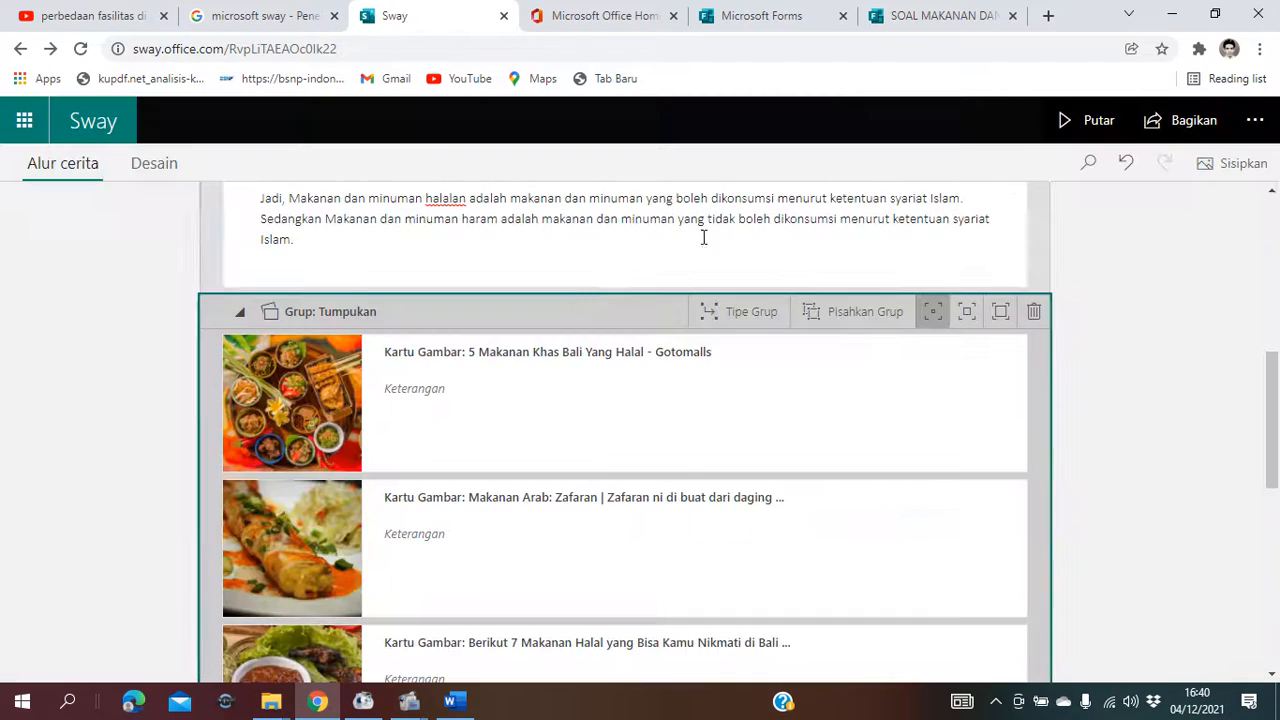
# - Add a video card after the image group with the 10:07 "Materi Fiqih Kelas 6 Bab 1, Bagian 2 Makanan dan Minuman Halal" video
pyautogui.moveTo(1276, 372); pyautogui.dragTo(1276, 572)
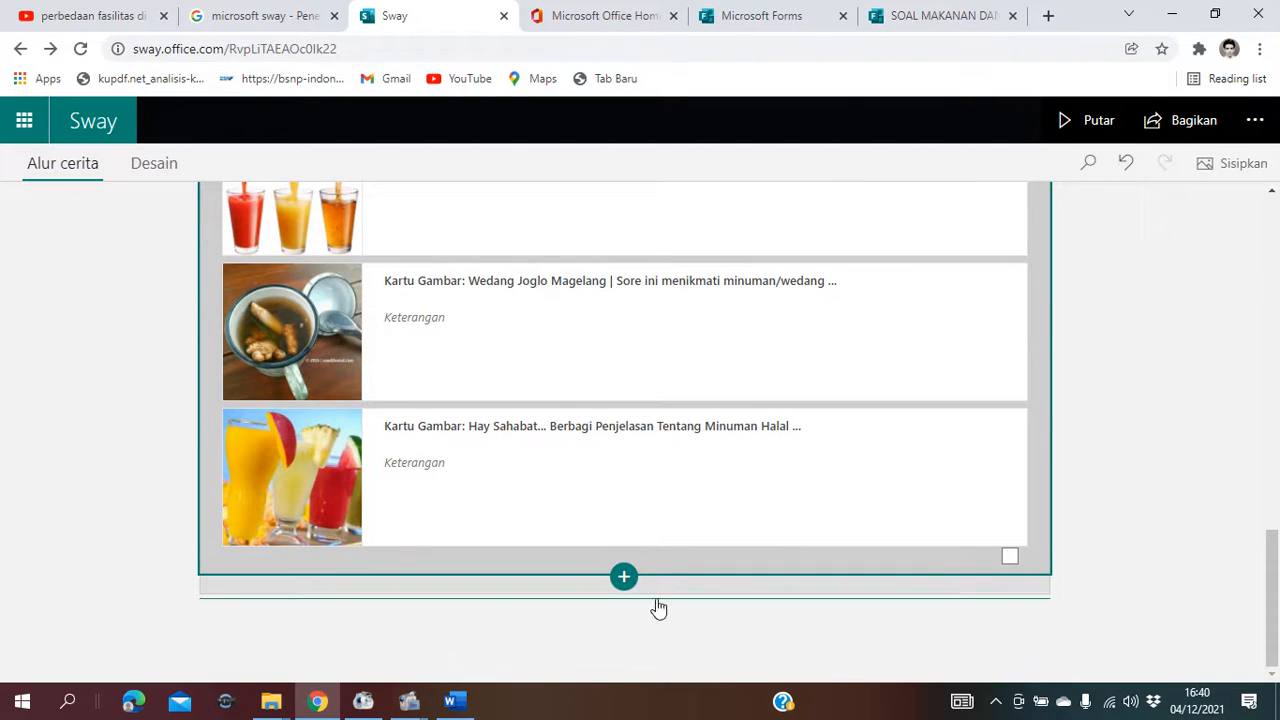
pyautogui.click(624, 578)
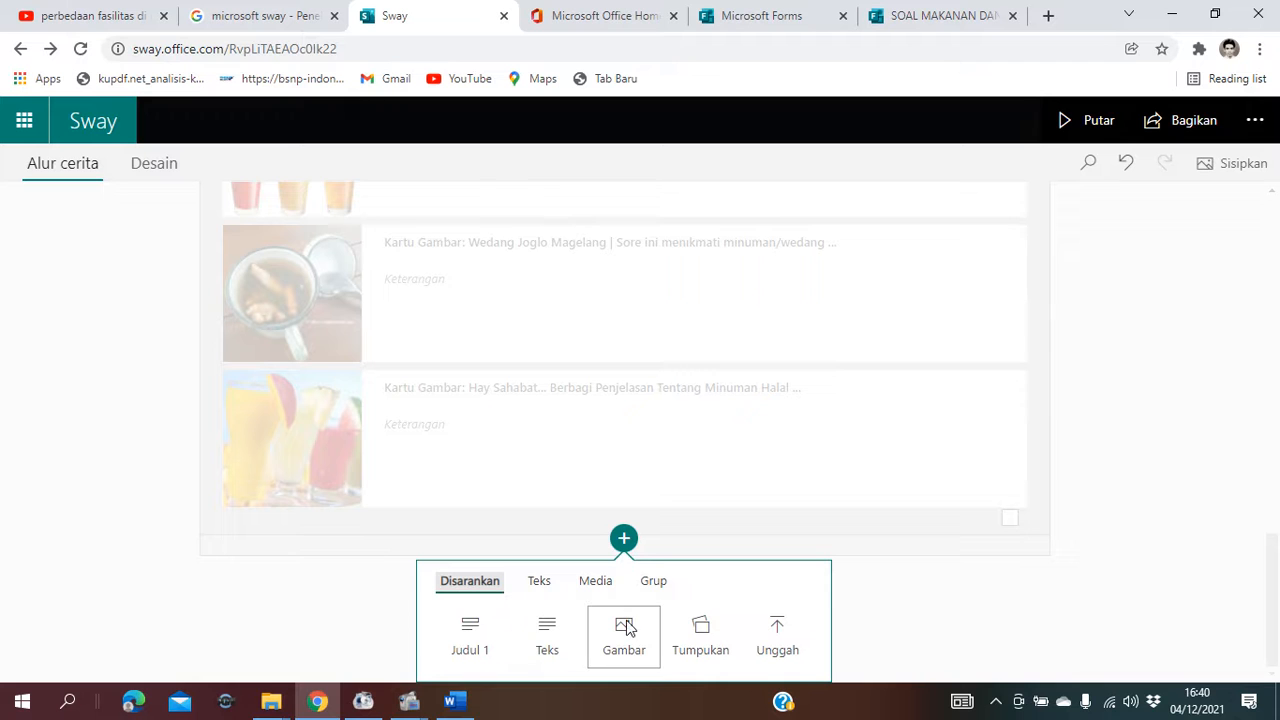
pyautogui.click(593, 584)
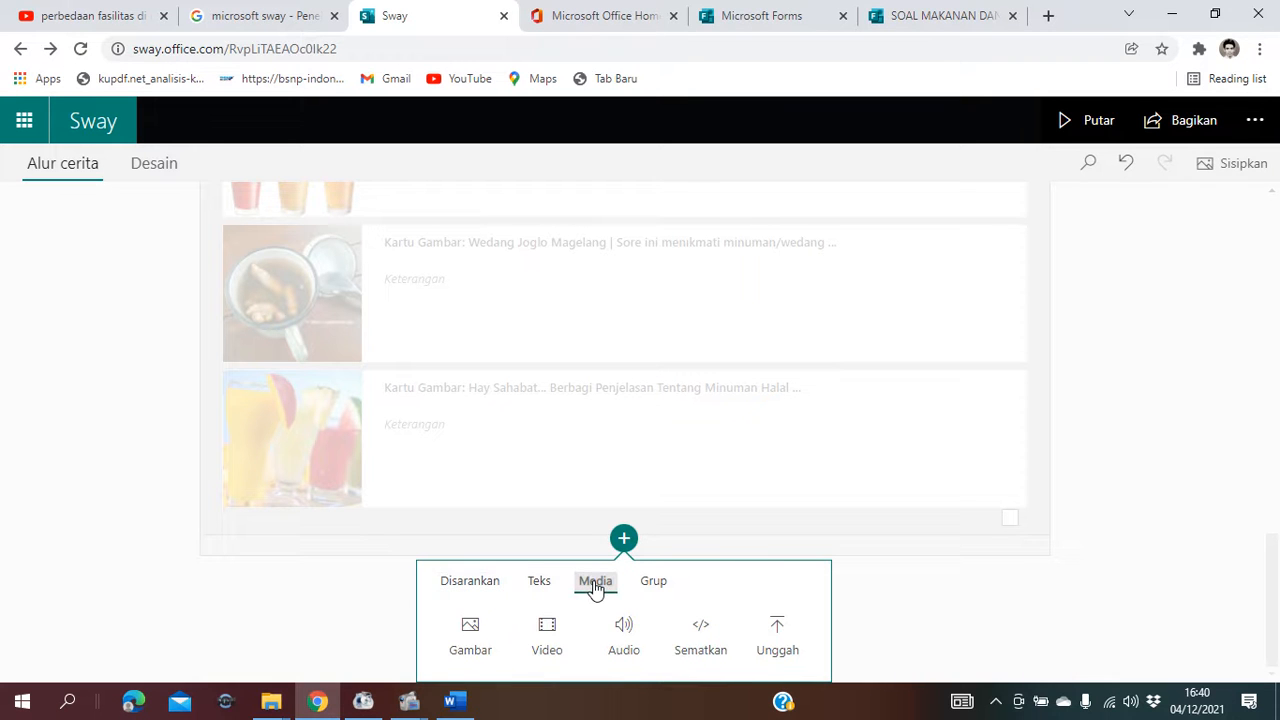
pyautogui.click(547, 636)
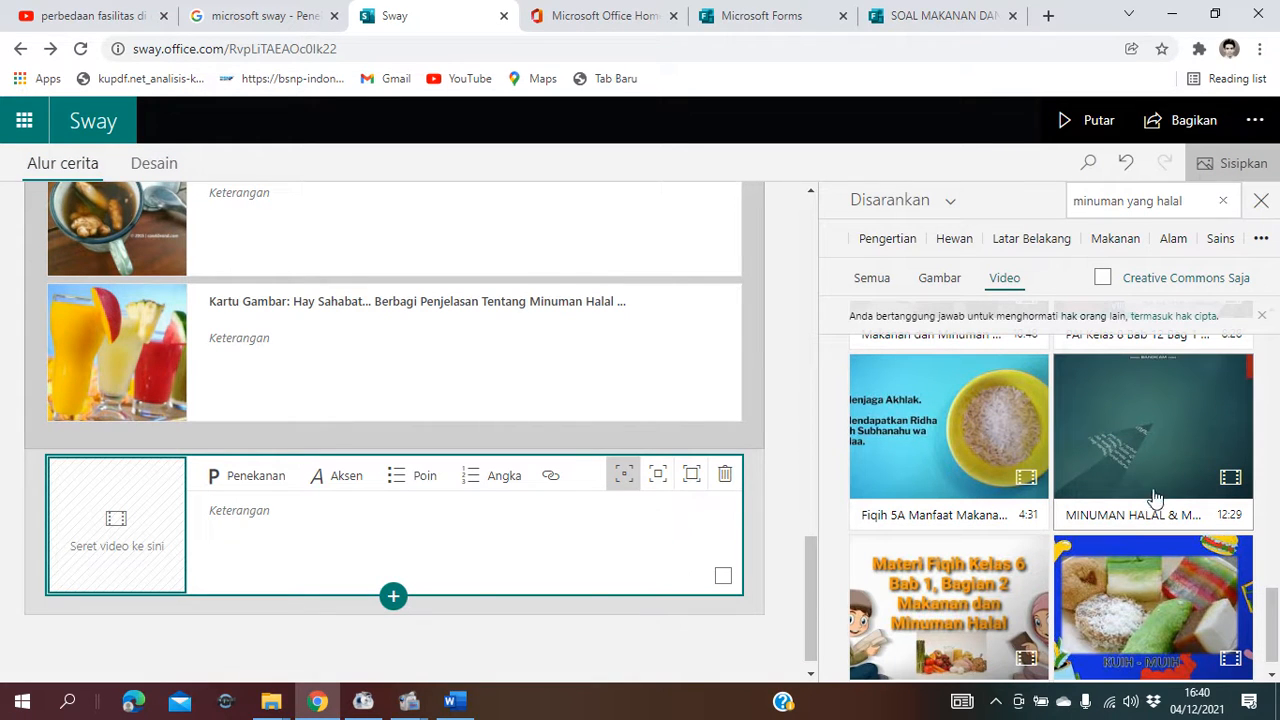
pyautogui.click(942, 603)
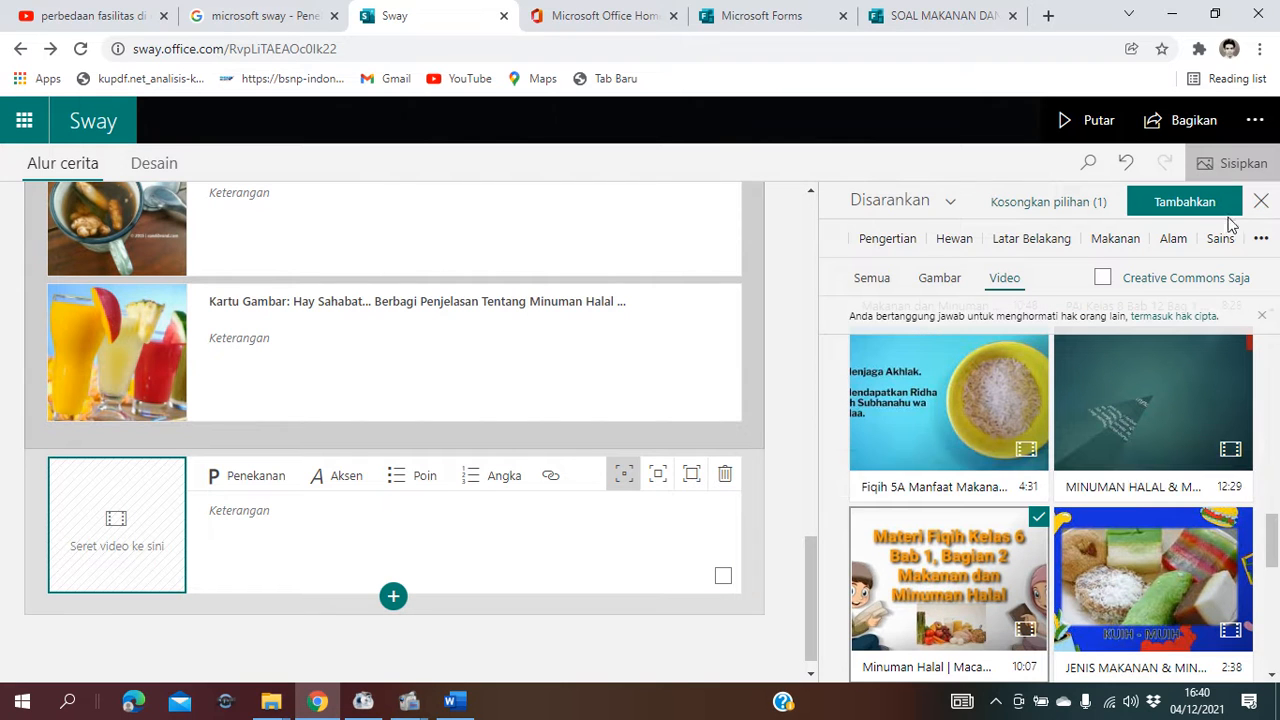
pyautogui.click(1200, 205)
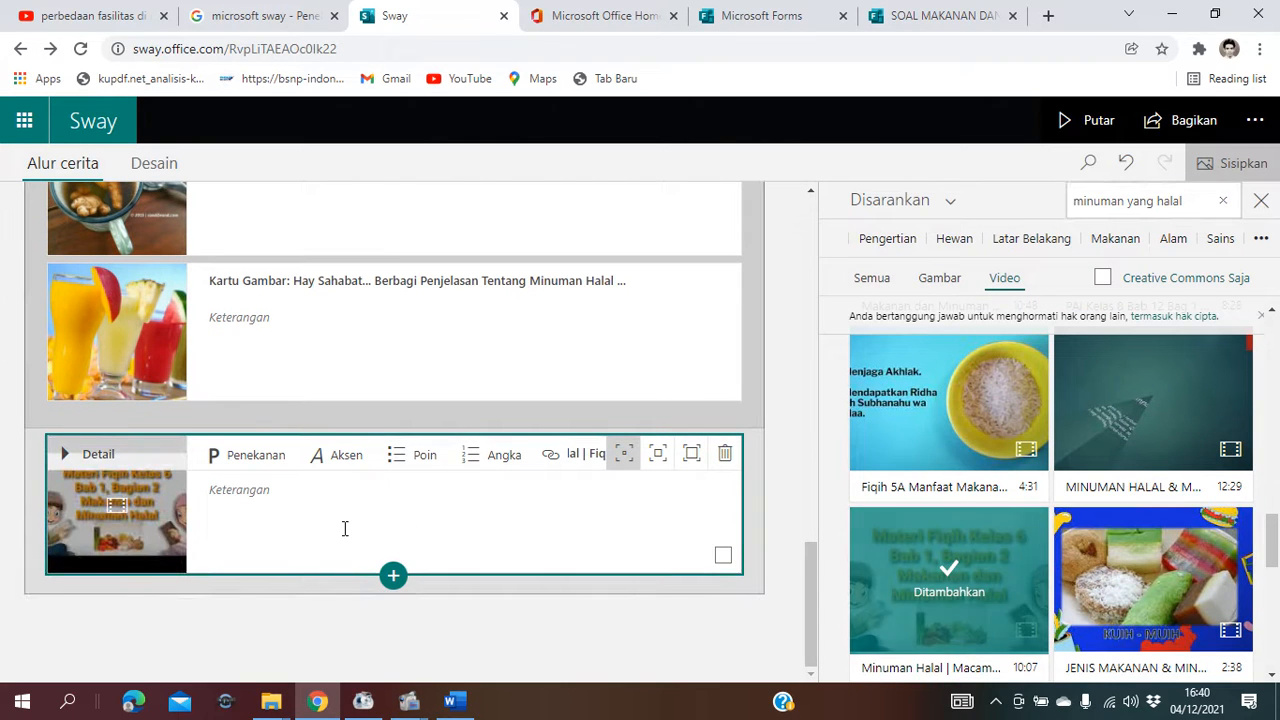
# - Caption the video card "Vidio Makanan dan Minuman yang Halal" and give it the strongest focus level
pyautogui.click(276, 494)
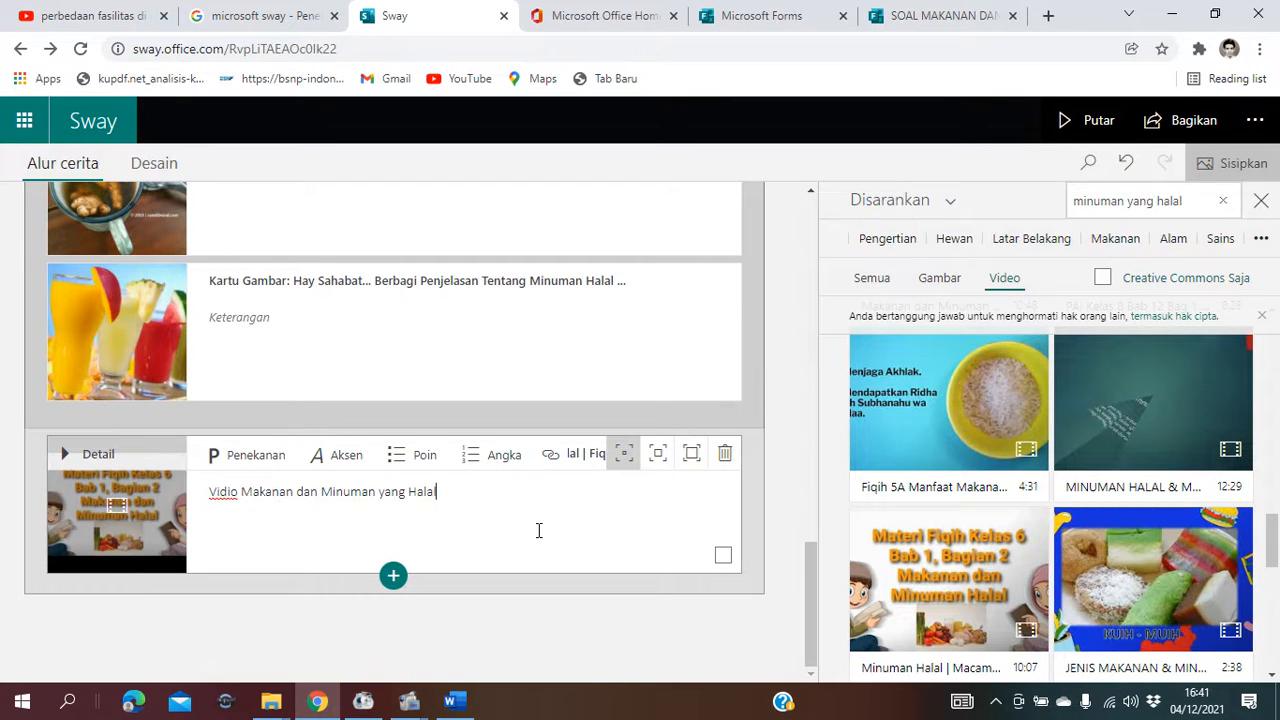
pyautogui.click(658, 460)
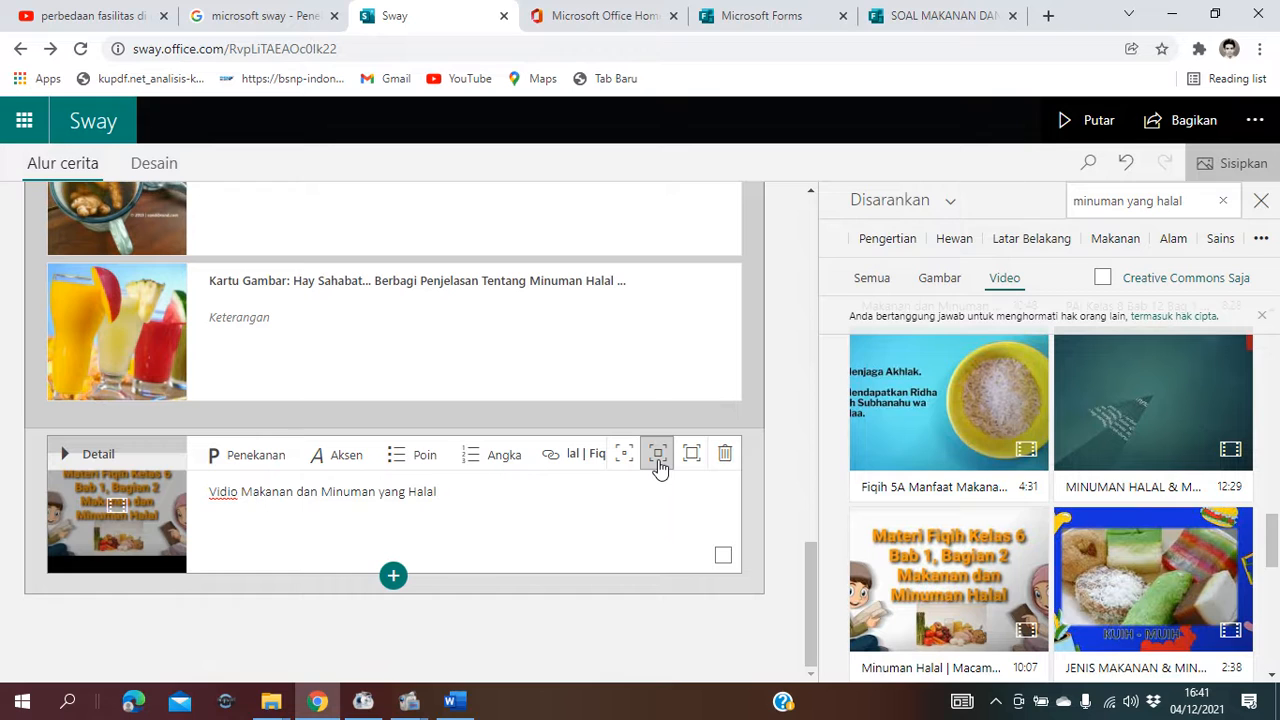
pyautogui.click(251, 534)
pyautogui.click(688, 460)
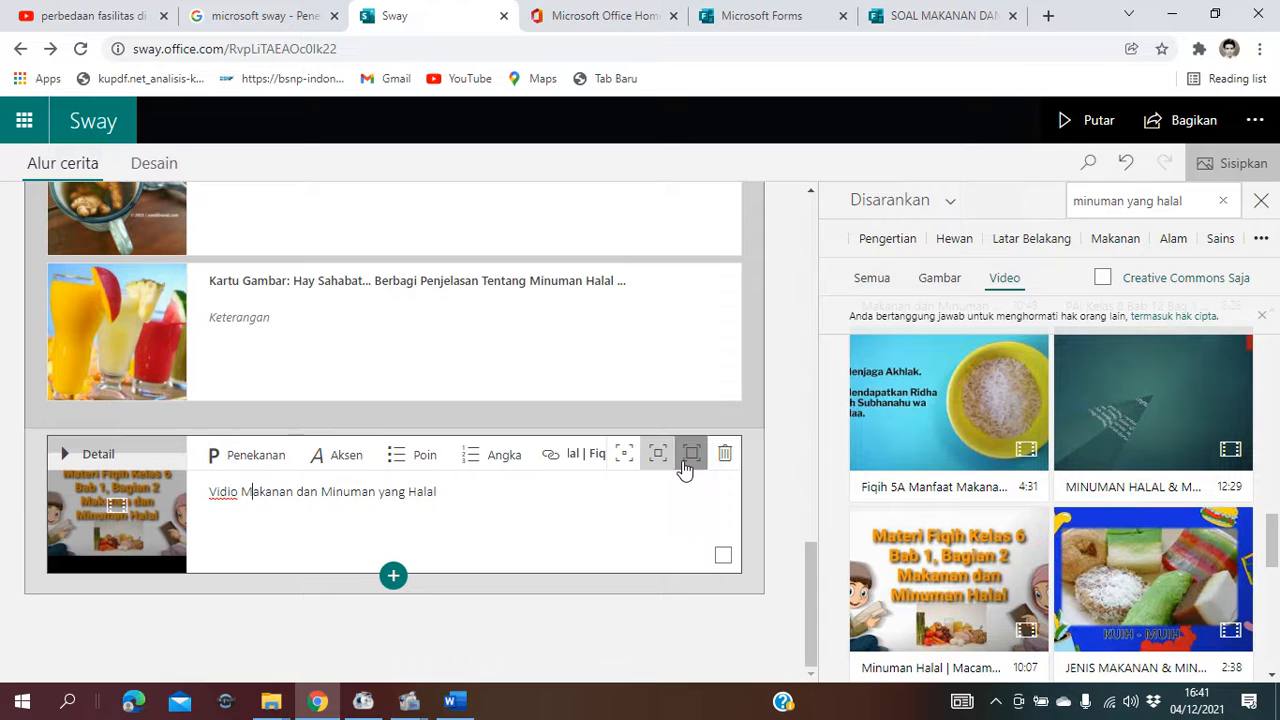
# - Insert a Sematkan media card below the video card
pyautogui.click(393, 575)
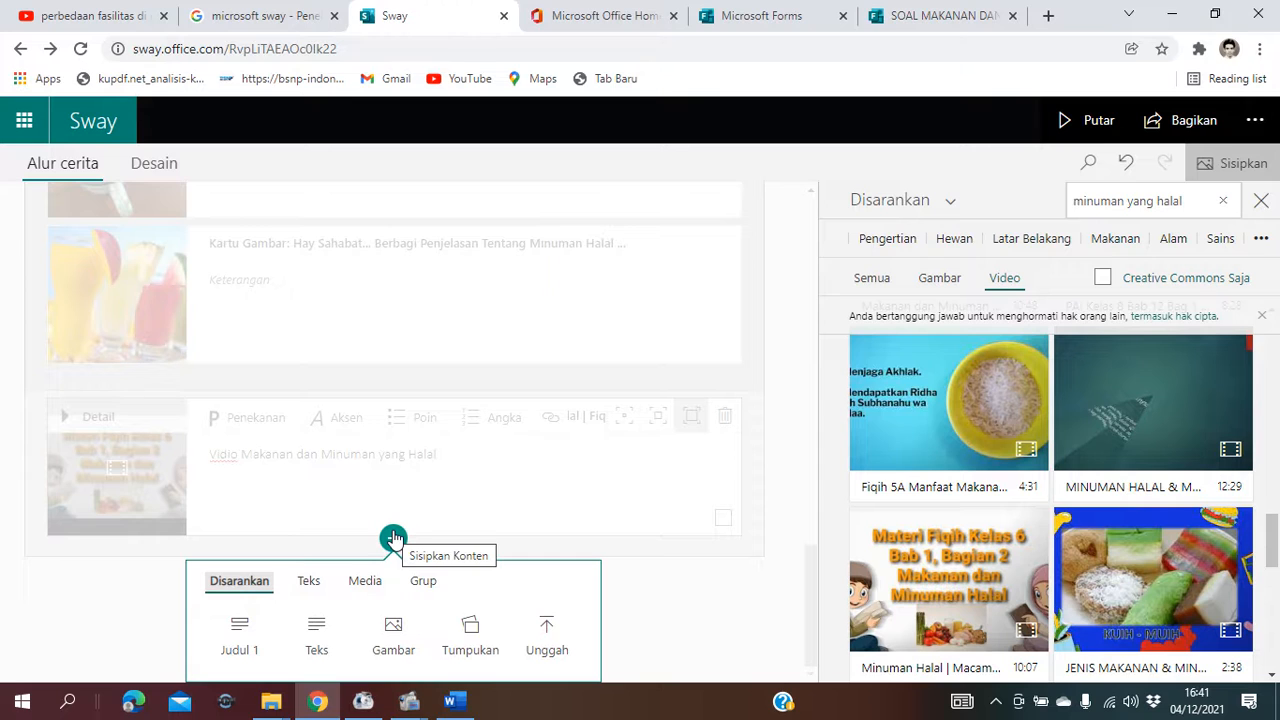
pyautogui.click(365, 582)
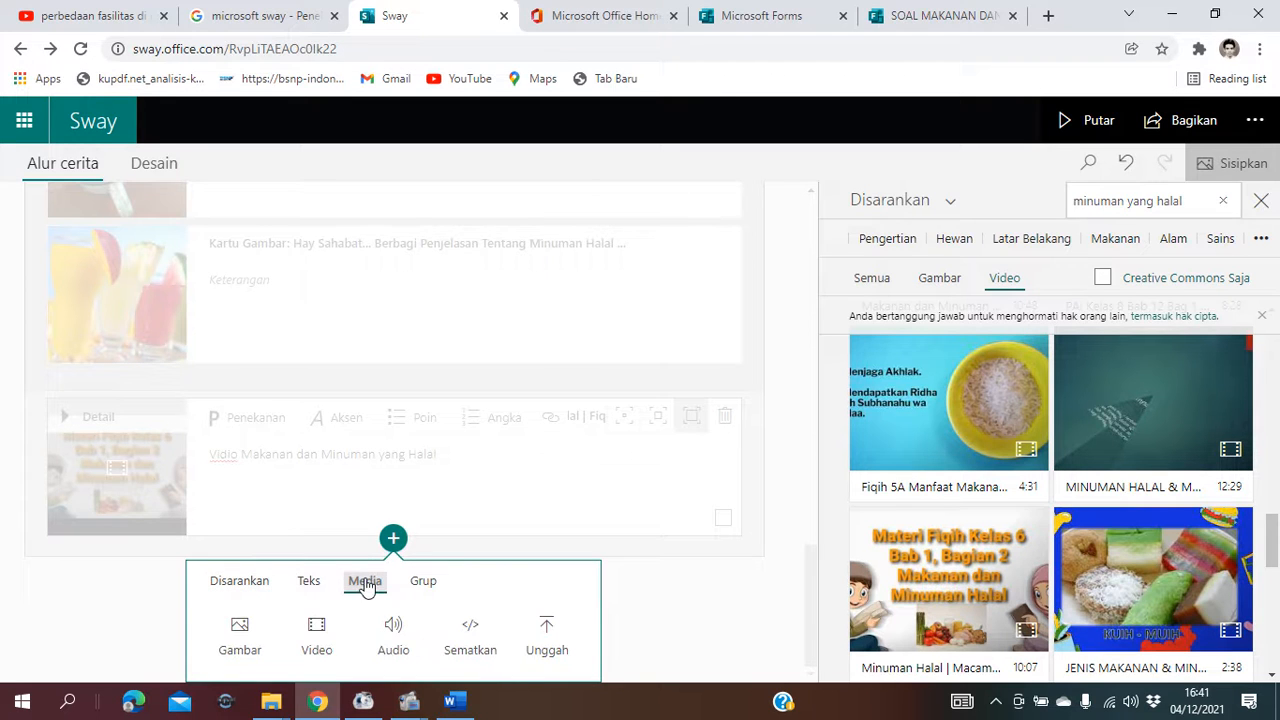
pyautogui.click(475, 640)
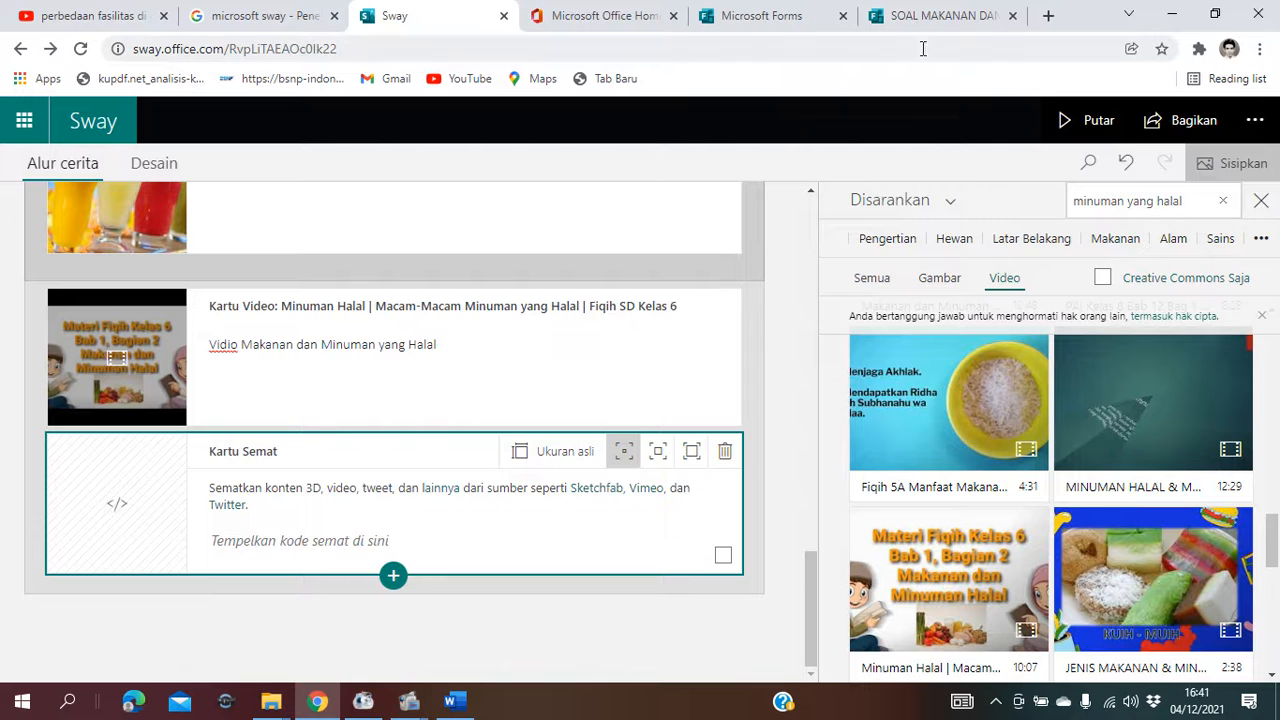
# - Switch to the Word document and copy the whole Forms iframe embed code at the end of it
pyautogui.click(455, 700)
pyautogui.click(866, 530)
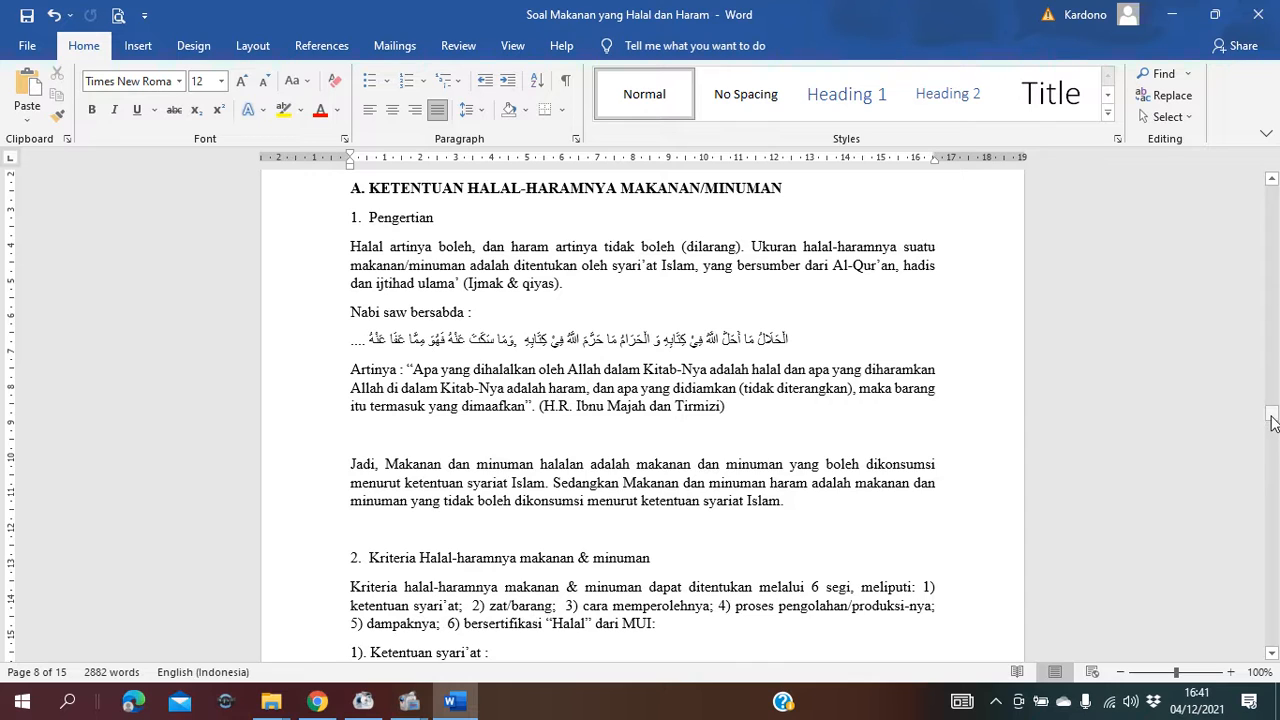
pyautogui.moveTo(1271, 412); pyautogui.dragTo(1277, 622)
pyautogui.click(349, 493)
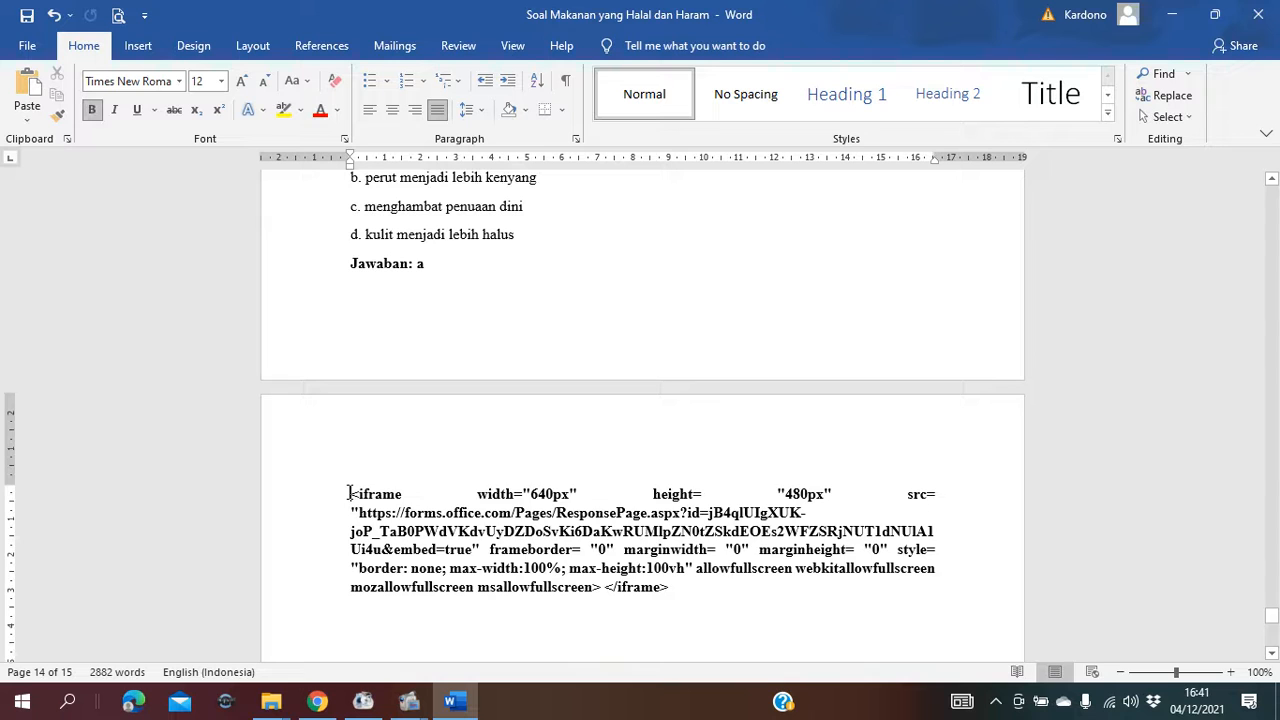
pyautogui.hotkey('shift', 'Down')
pyautogui.hotkey('shift', 'Down')
pyautogui.hotkey('shift', 'Down')
pyautogui.hotkey('shift', 'Down')
pyautogui.hotkey('shift', 'Down')
pyautogui.hotkey('shift', 'Down')
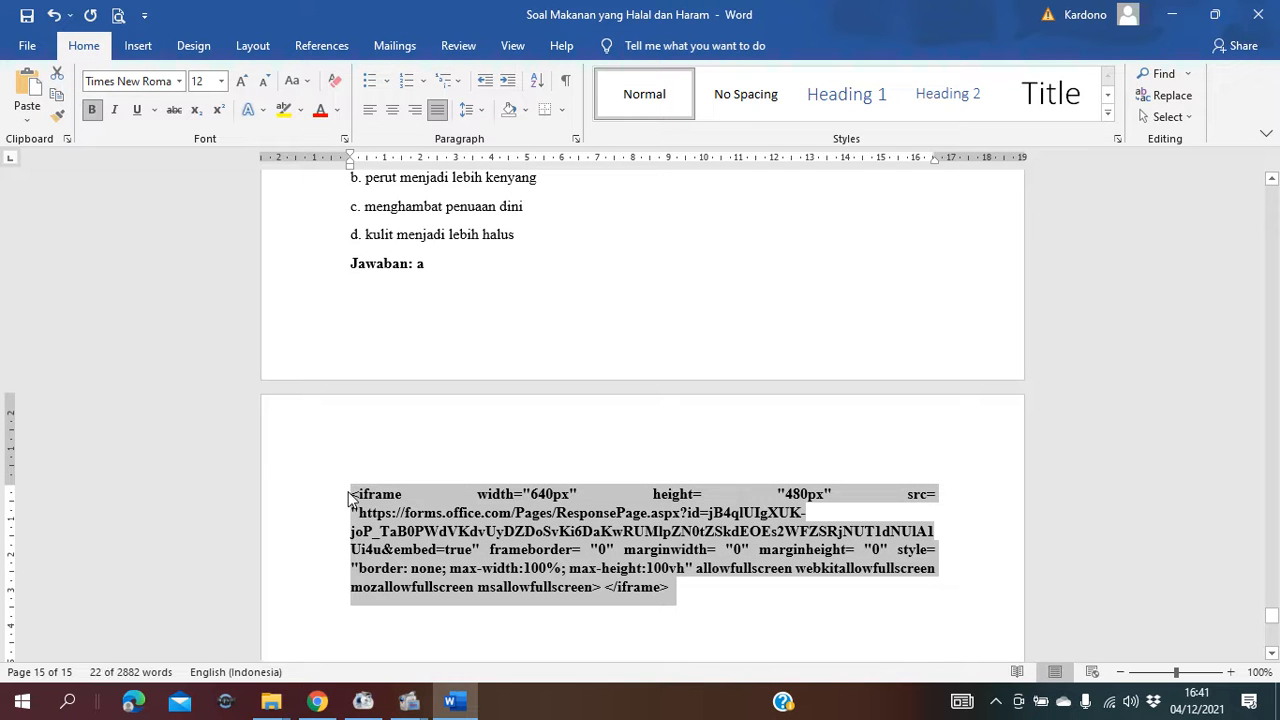
# - Switch back to Sway, paste the iframe code into the embed card and give the card the strongest focus level
pyautogui.click(317, 701)
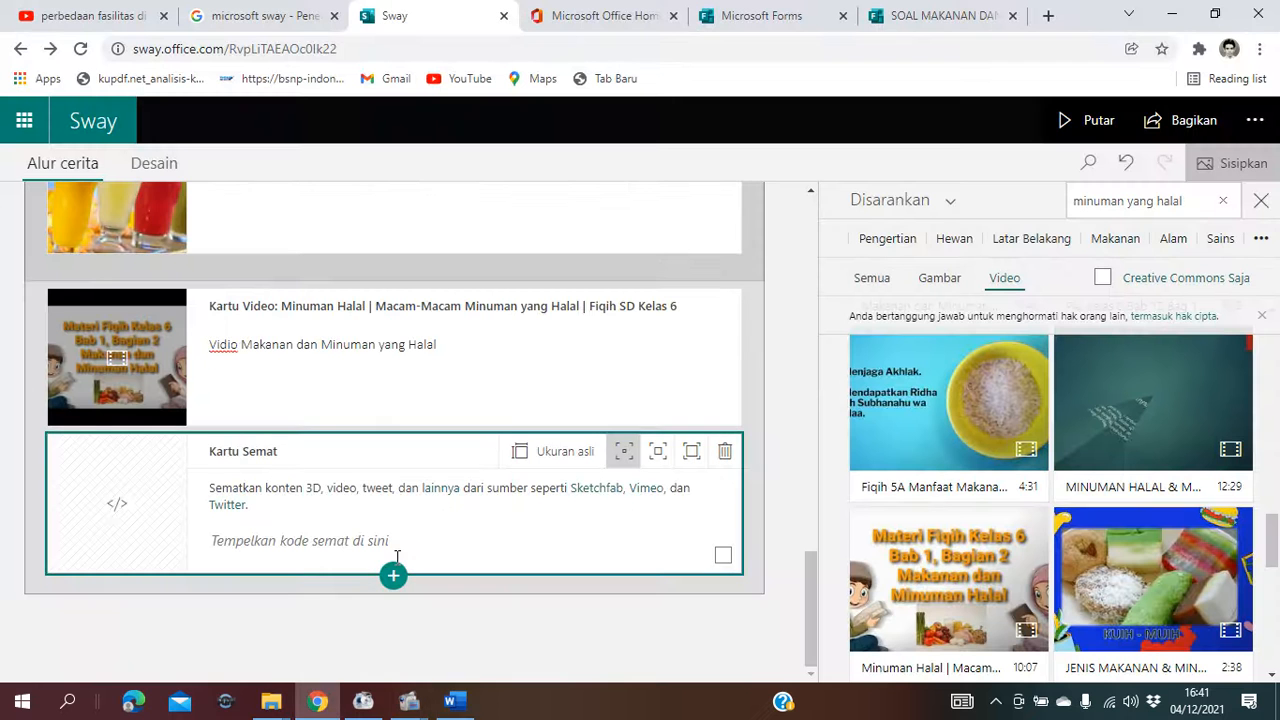
pyautogui.click(375, 540)
pyautogui.hotkey('ctrl', 'v')
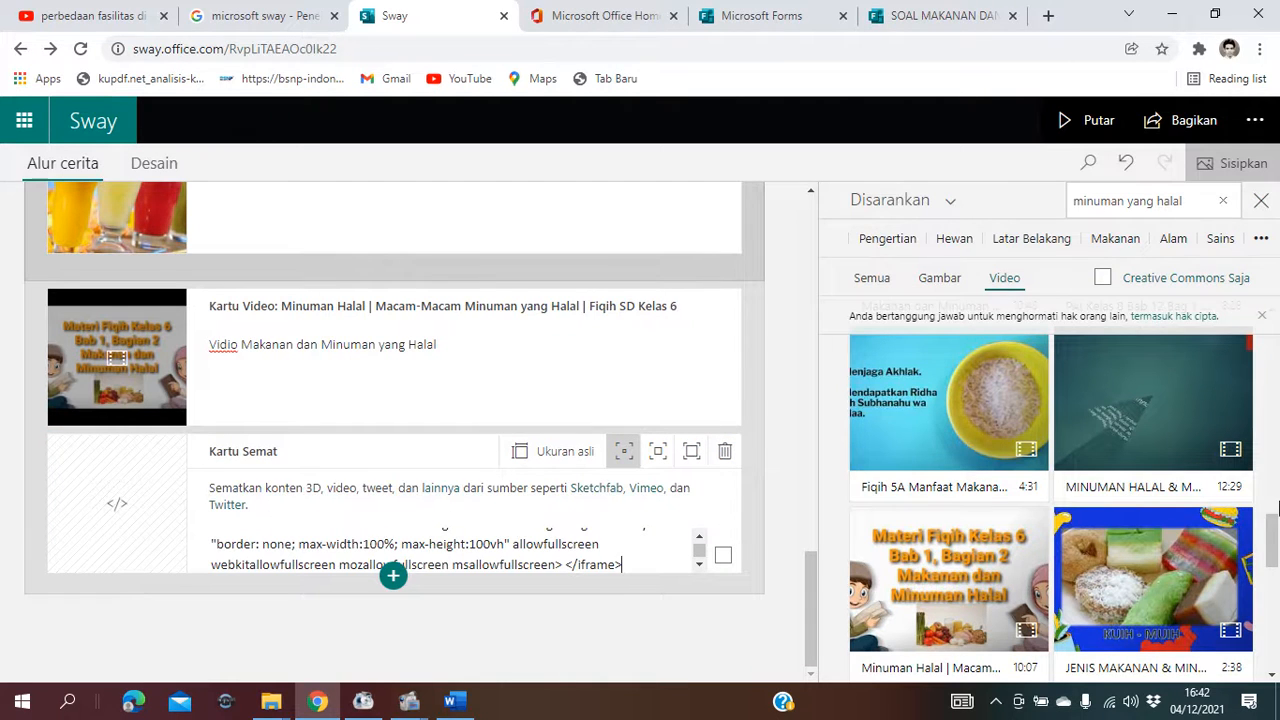
pyautogui.scroll(-1, 1276, 515)
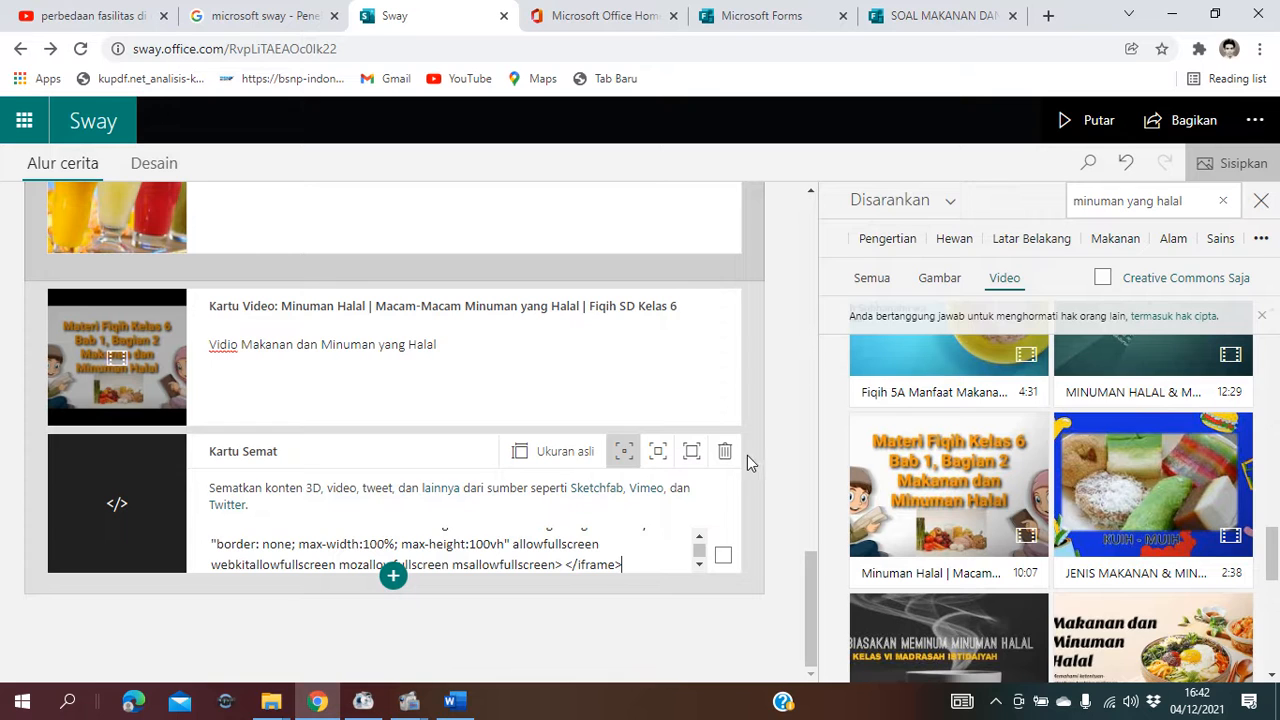
pyautogui.click(691, 455)
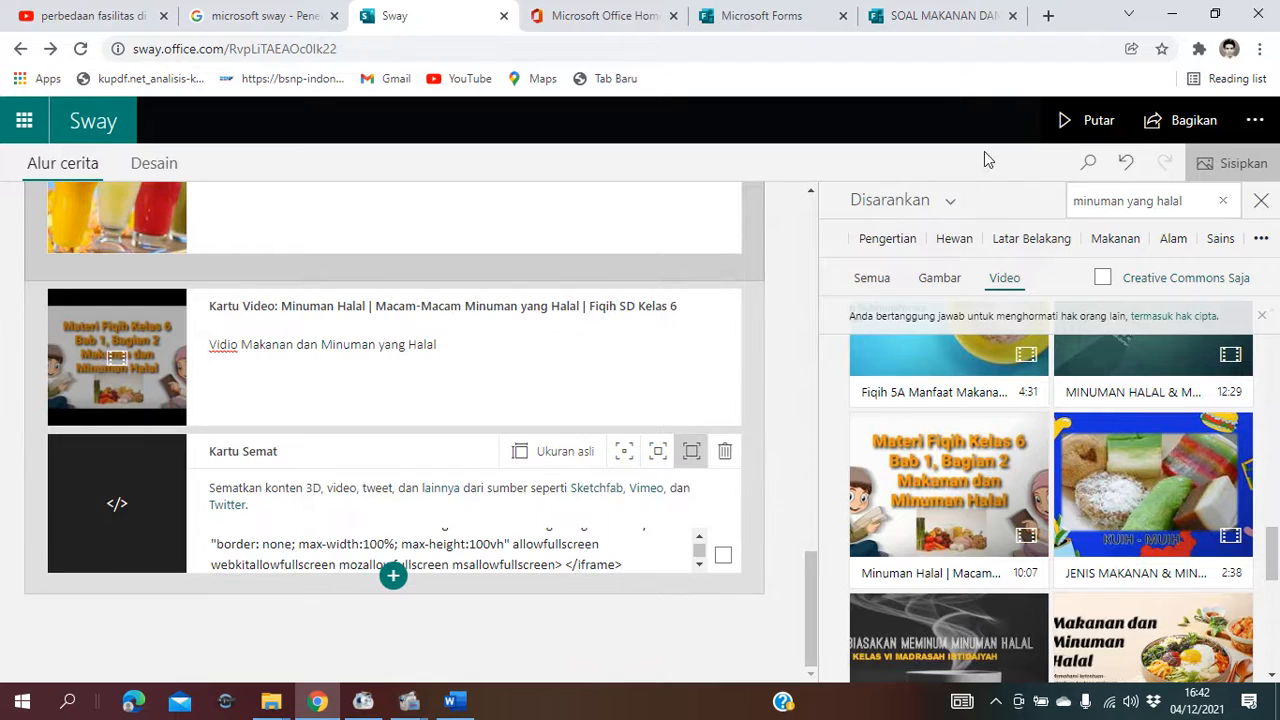
# - Play the Sway preview, look through the presentation past the image stack, and return to editing
pyautogui.click(1062, 127)
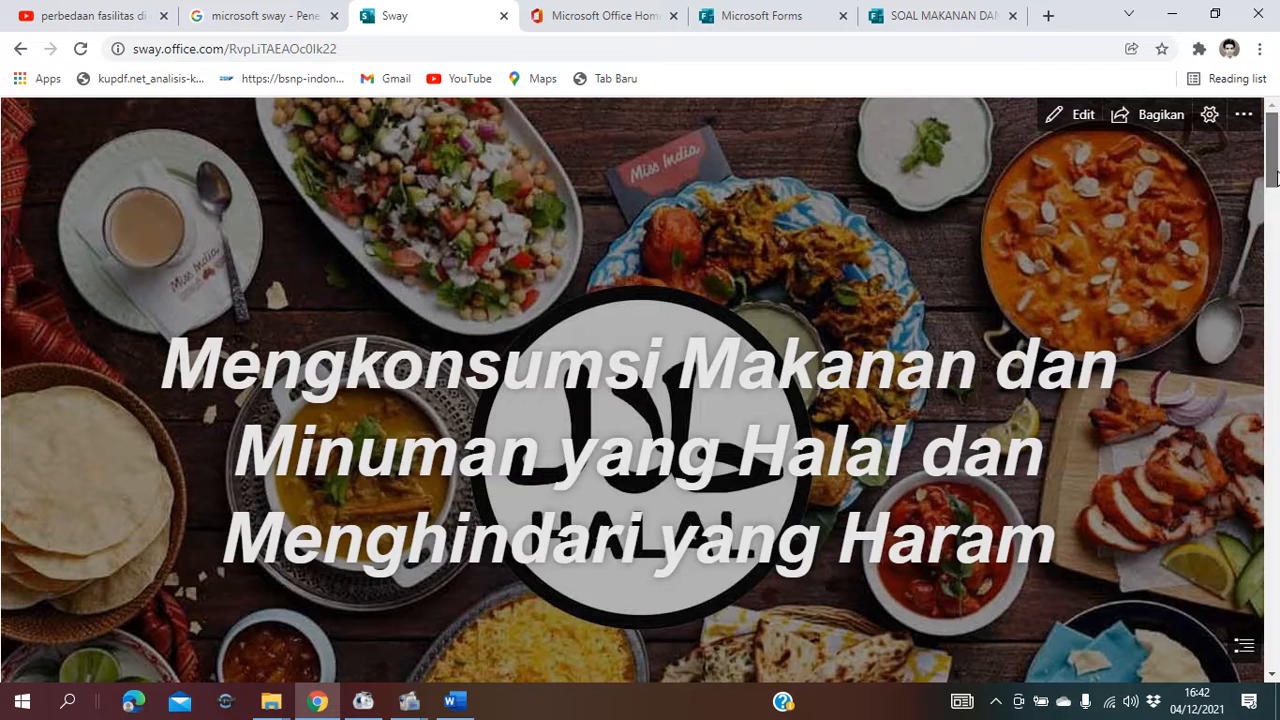
pyautogui.moveTo(1275, 172); pyautogui.dragTo(1267, 450)
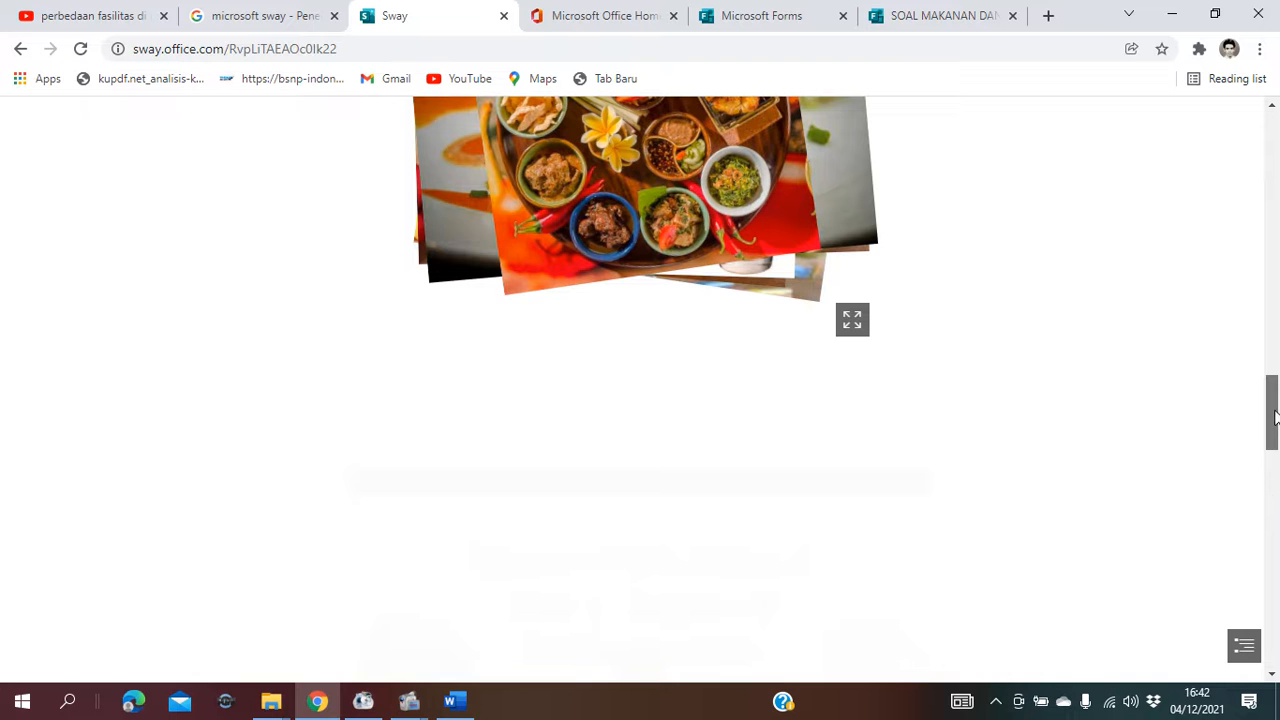
pyautogui.moveTo(1275, 417); pyautogui.dragTo(1277, 128)
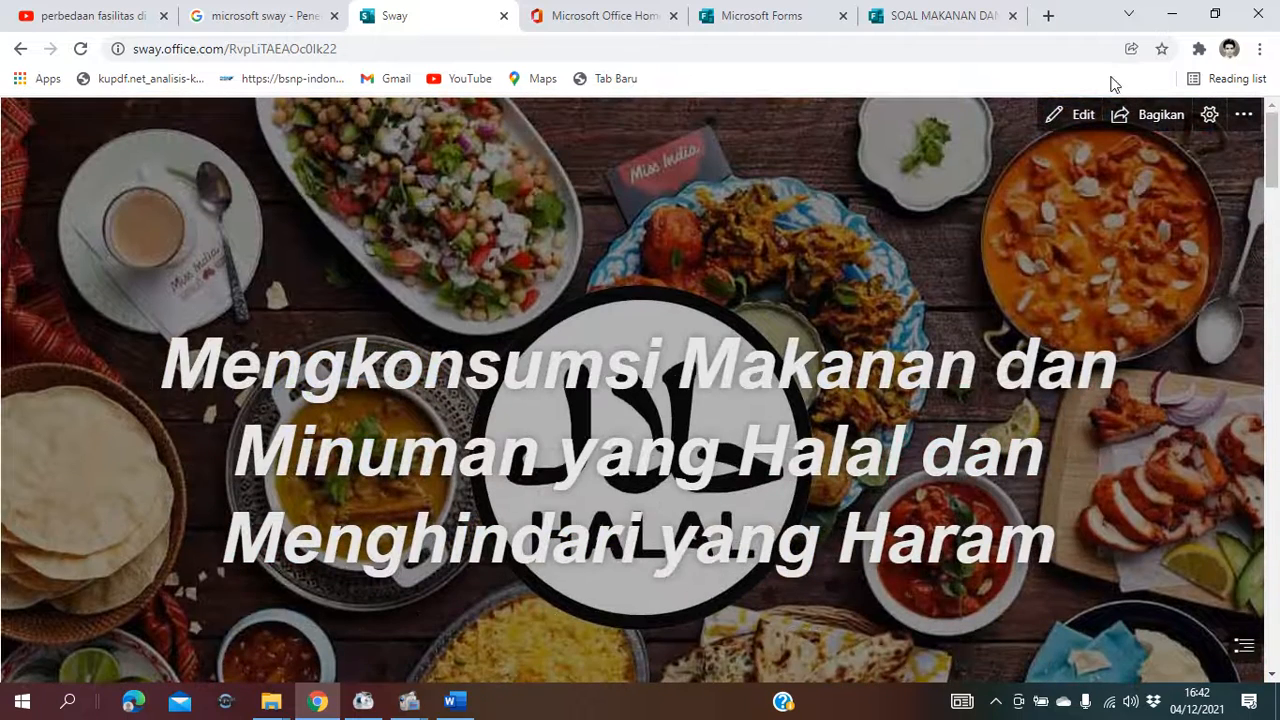
pyautogui.click(1070, 117)
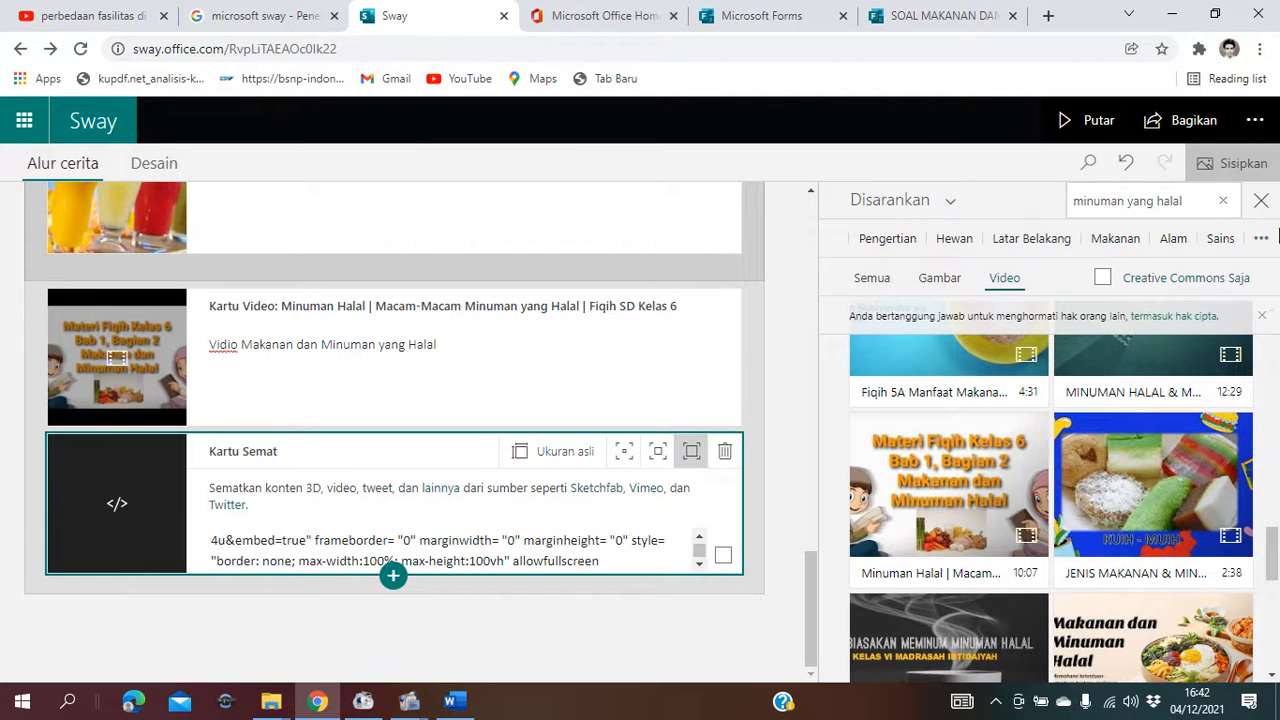
# - In the design view, try the mint floral style with pink text, then apply the beige tree-patterned style with a brown title
pyautogui.click(1261, 200)
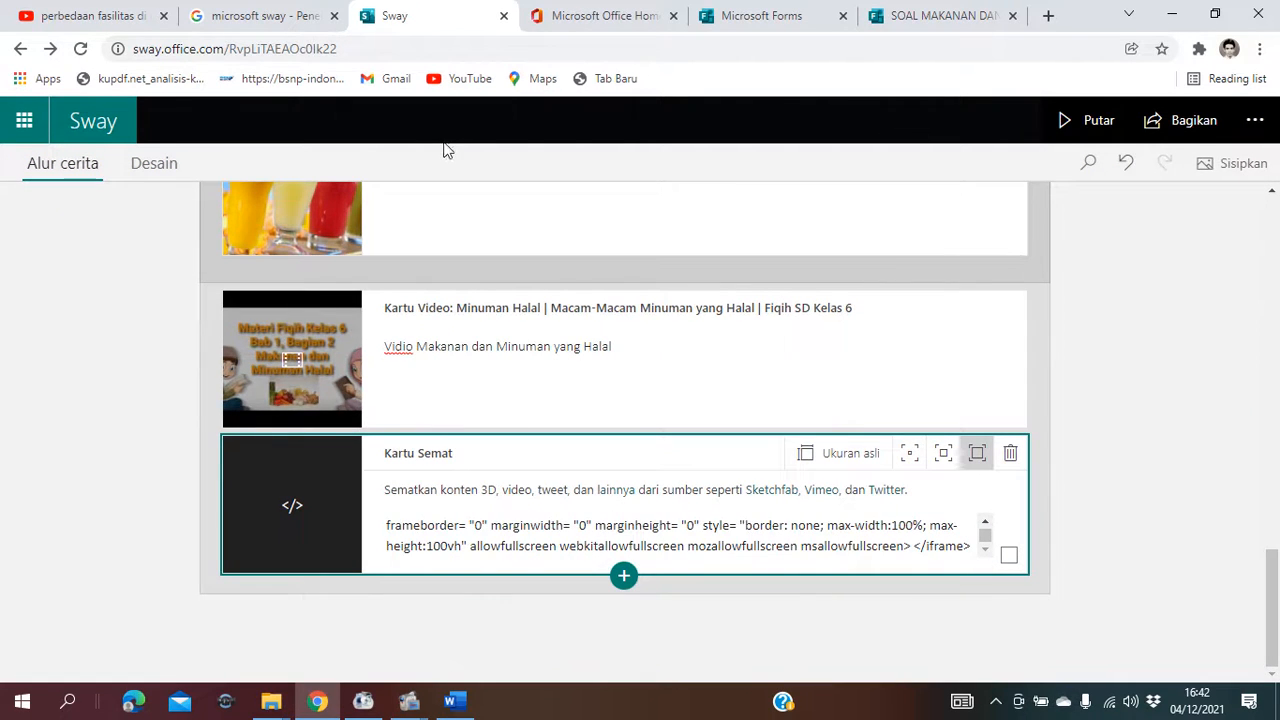
pyautogui.click(150, 164)
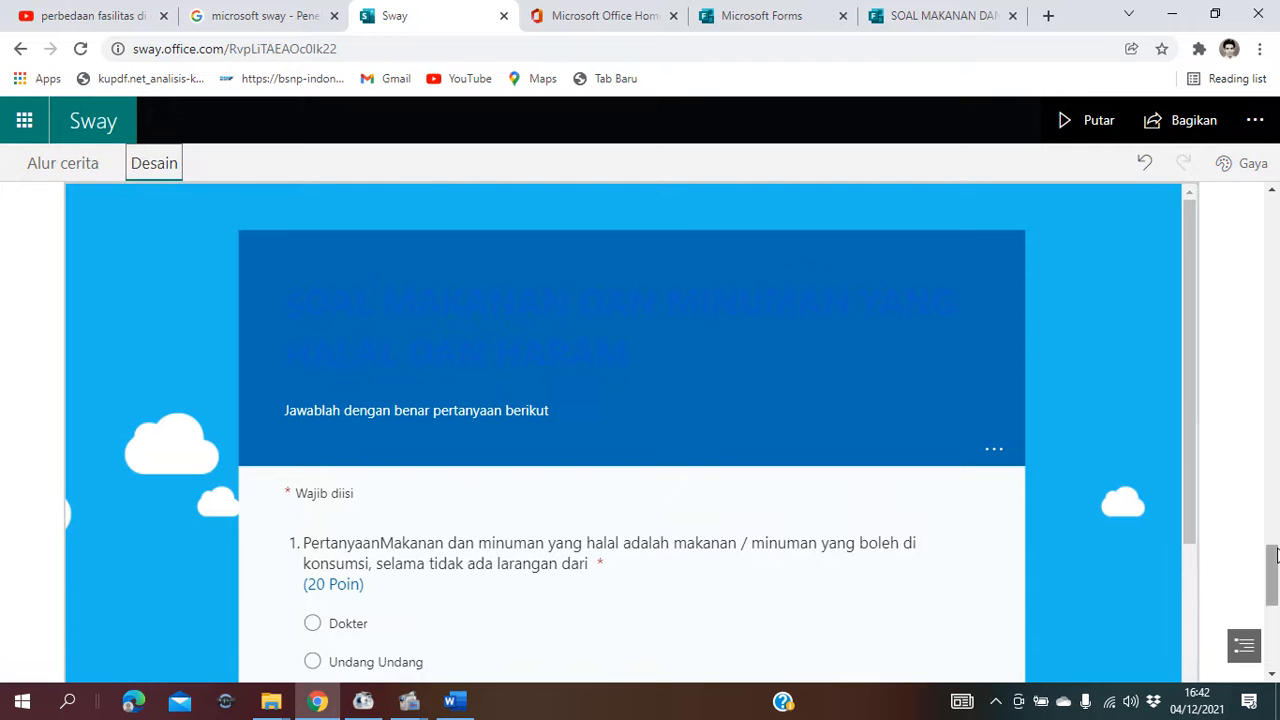
pyautogui.moveTo(1276, 556); pyautogui.dragTo(1276, 190)
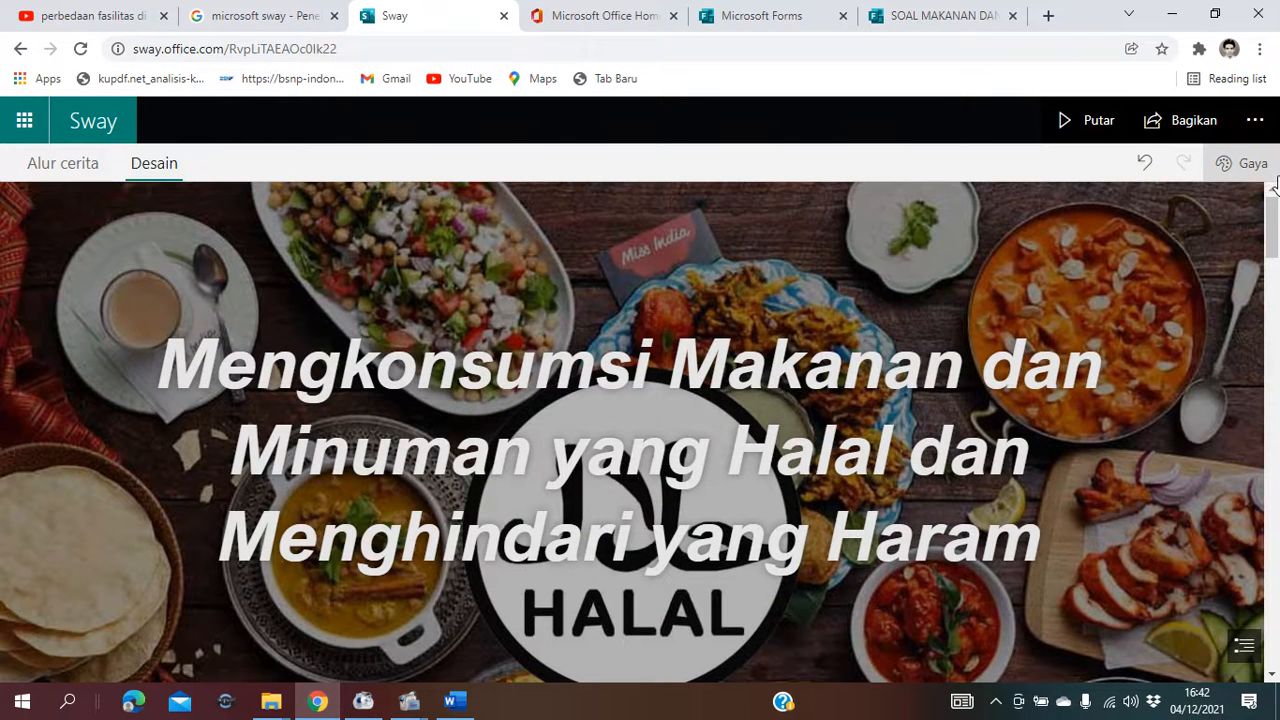
pyautogui.click(1226, 165)
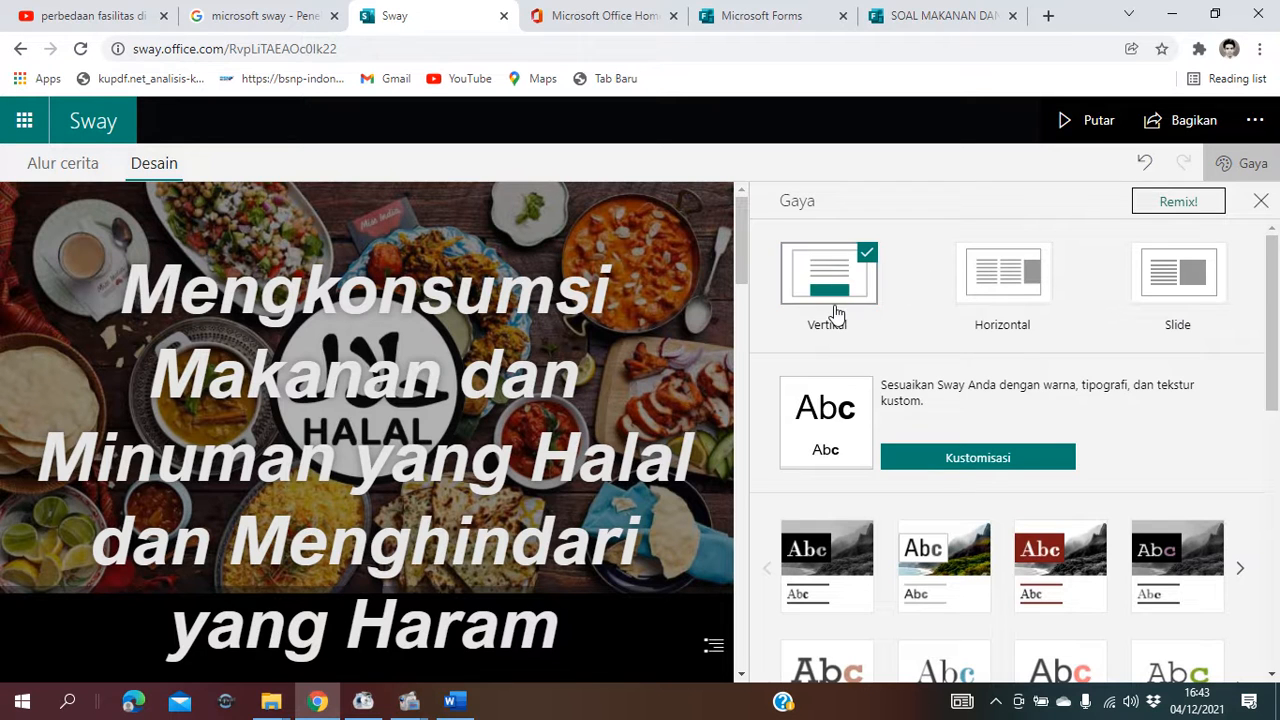
pyautogui.moveTo(1270, 362); pyautogui.dragTo(1277, 632)
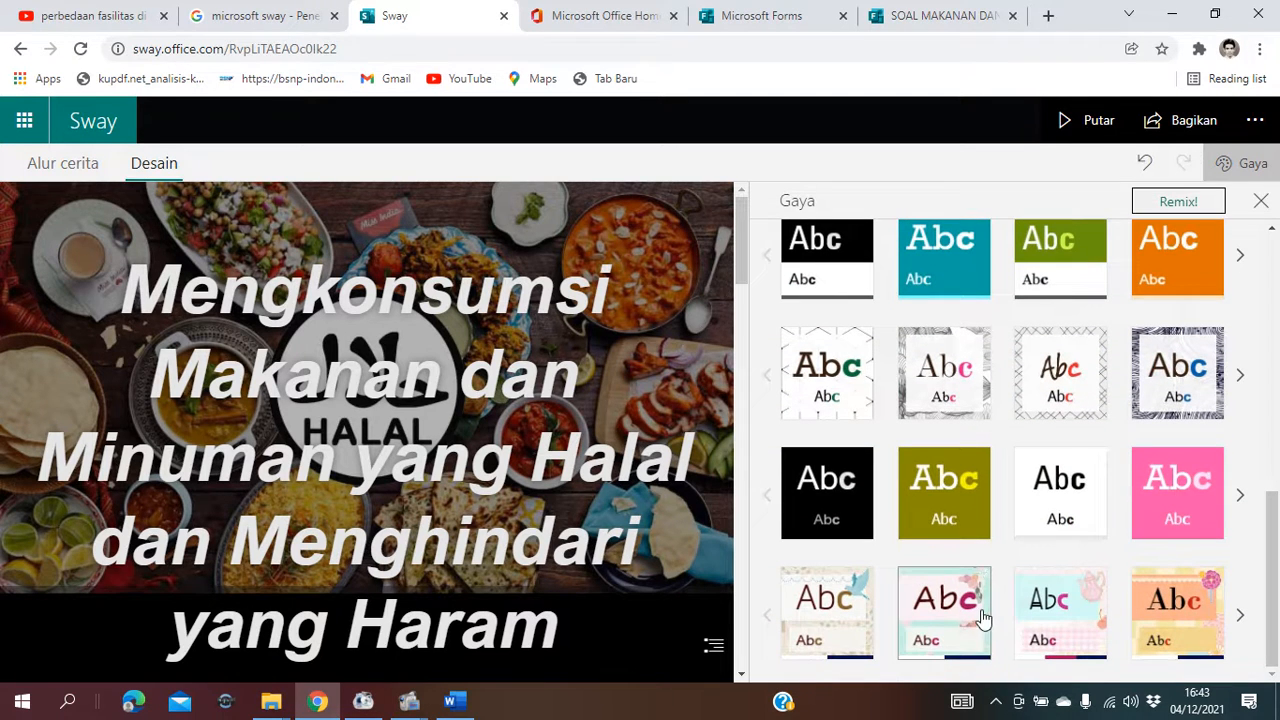
pyautogui.click(942, 620)
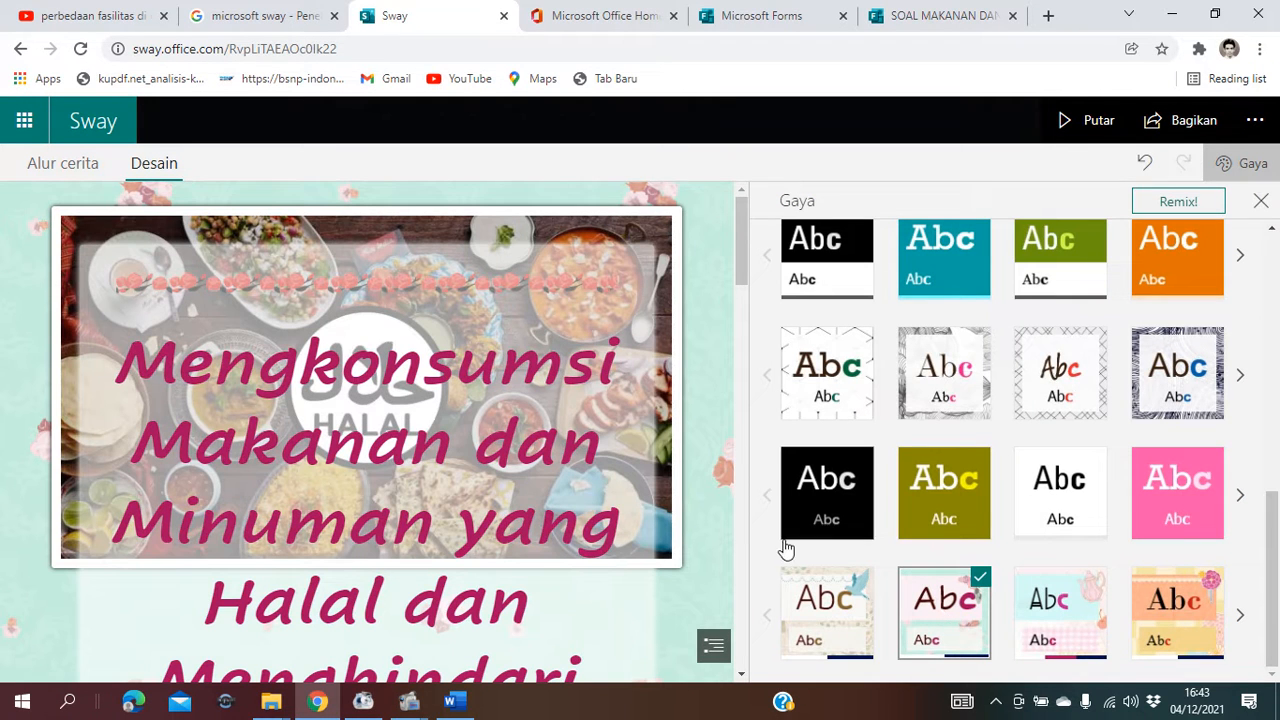
pyautogui.click(822, 605)
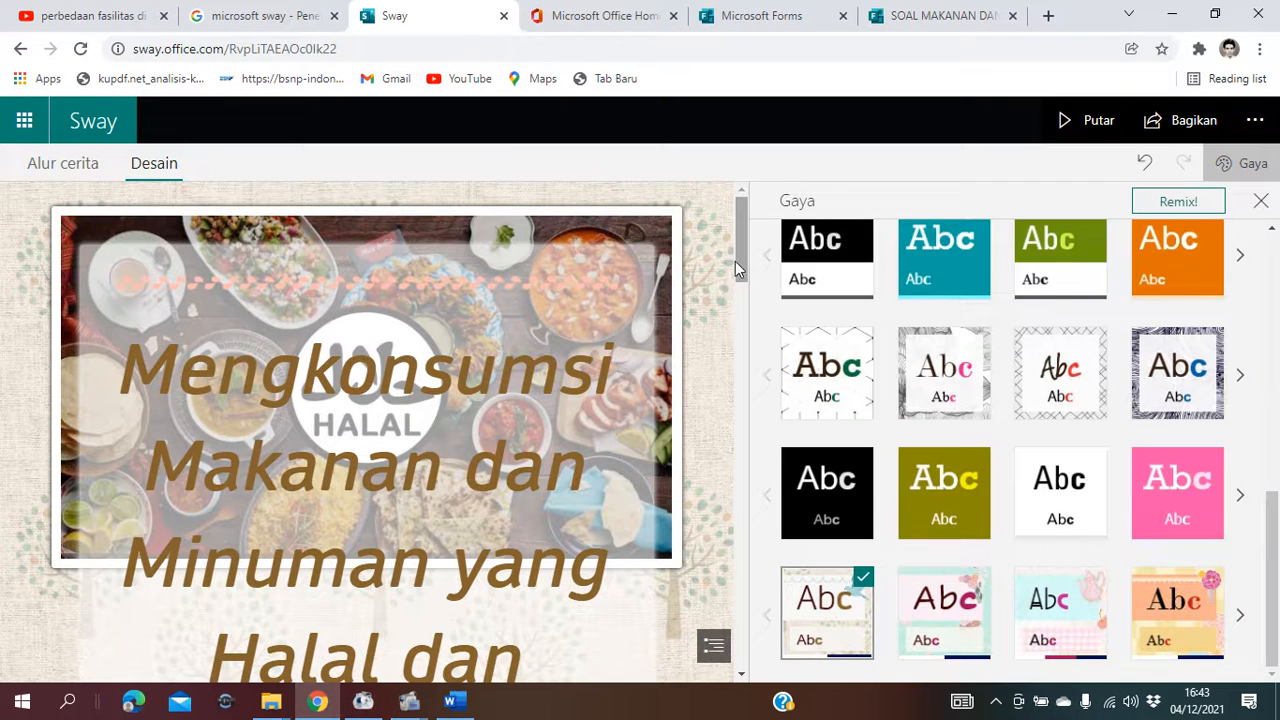
# - Examine the restyled title and Pengertian section, look over the layout and style options, and close the style settings
pyautogui.scroll(-2, 741, 263)
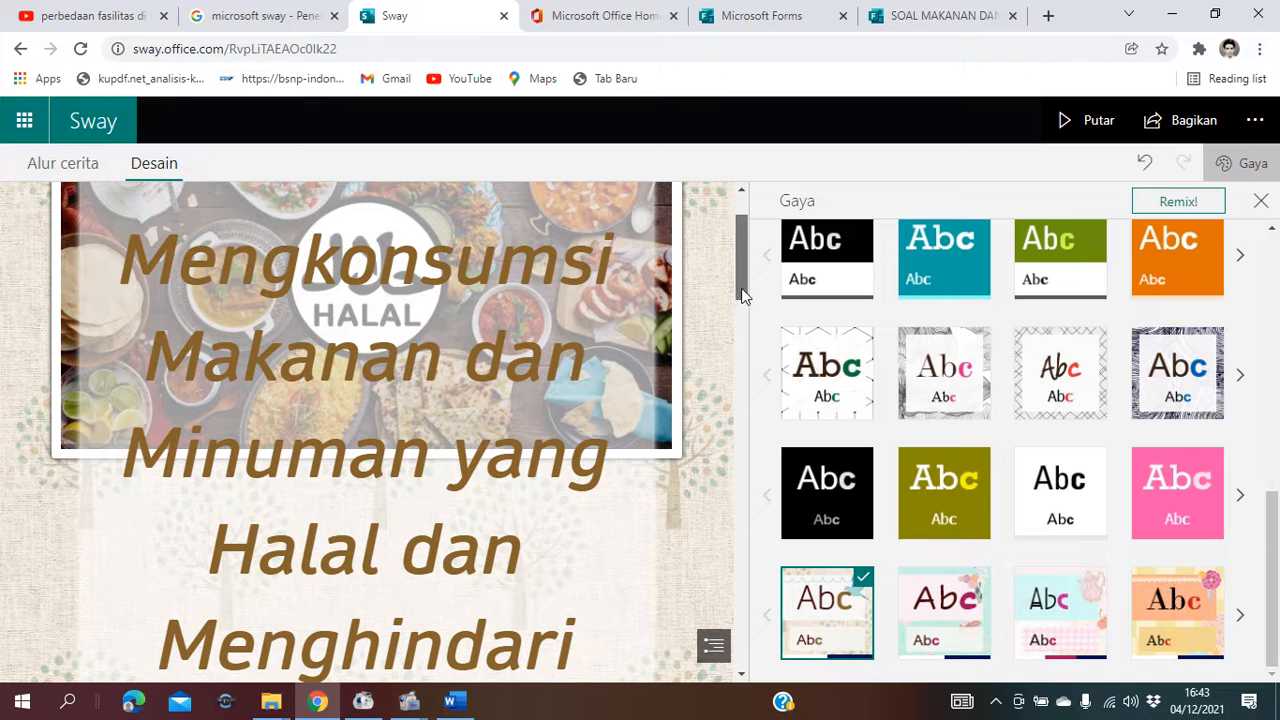
pyautogui.click(745, 349)
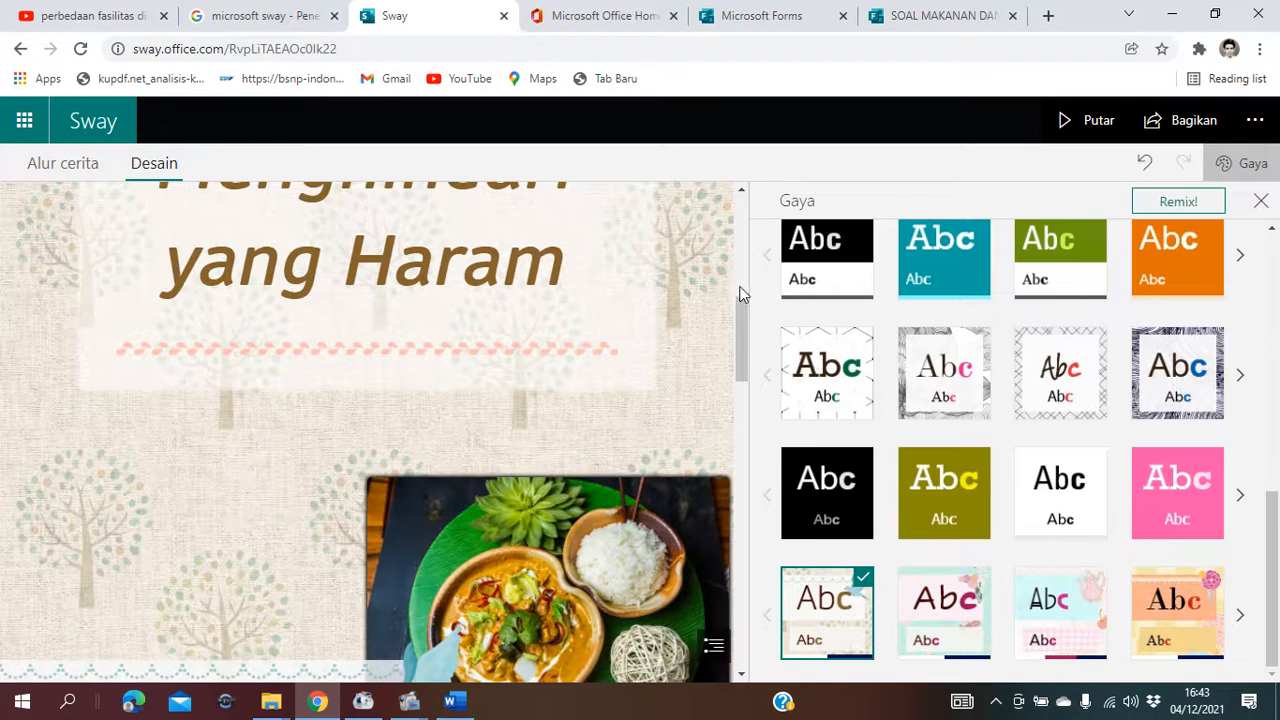
pyautogui.click(742, 410)
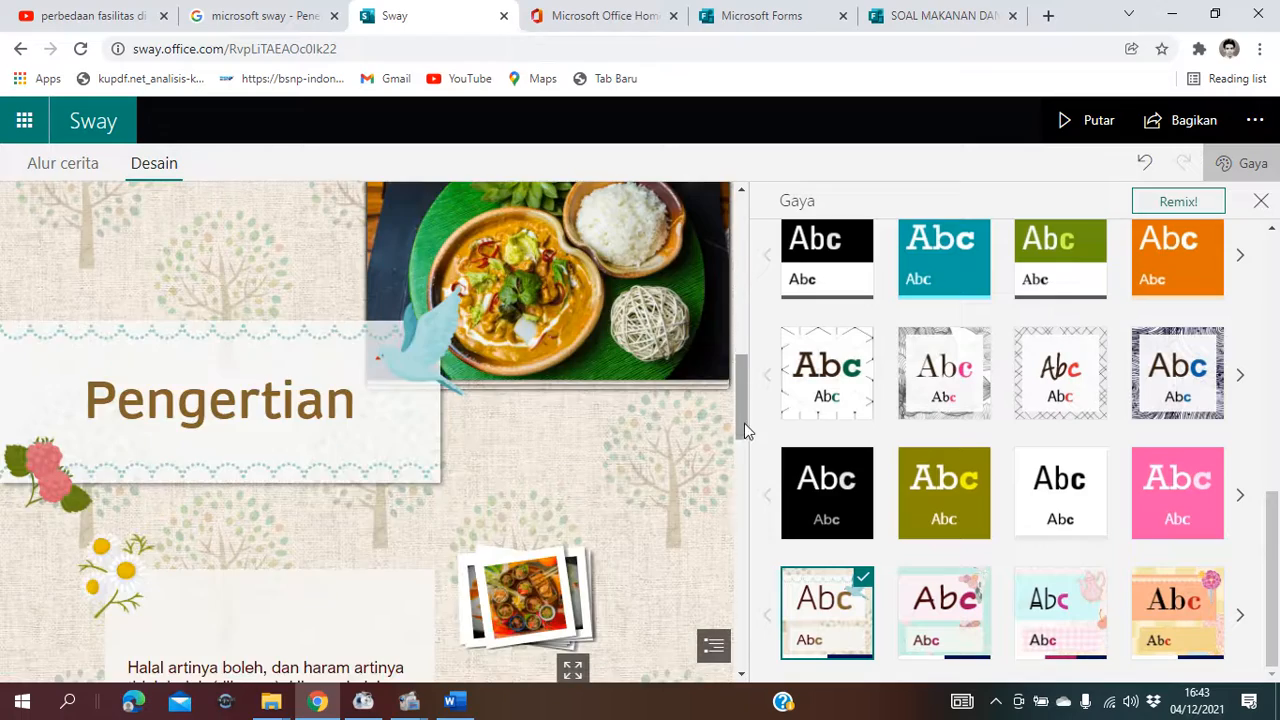
pyautogui.moveTo(744, 423); pyautogui.dragTo(757, 230)
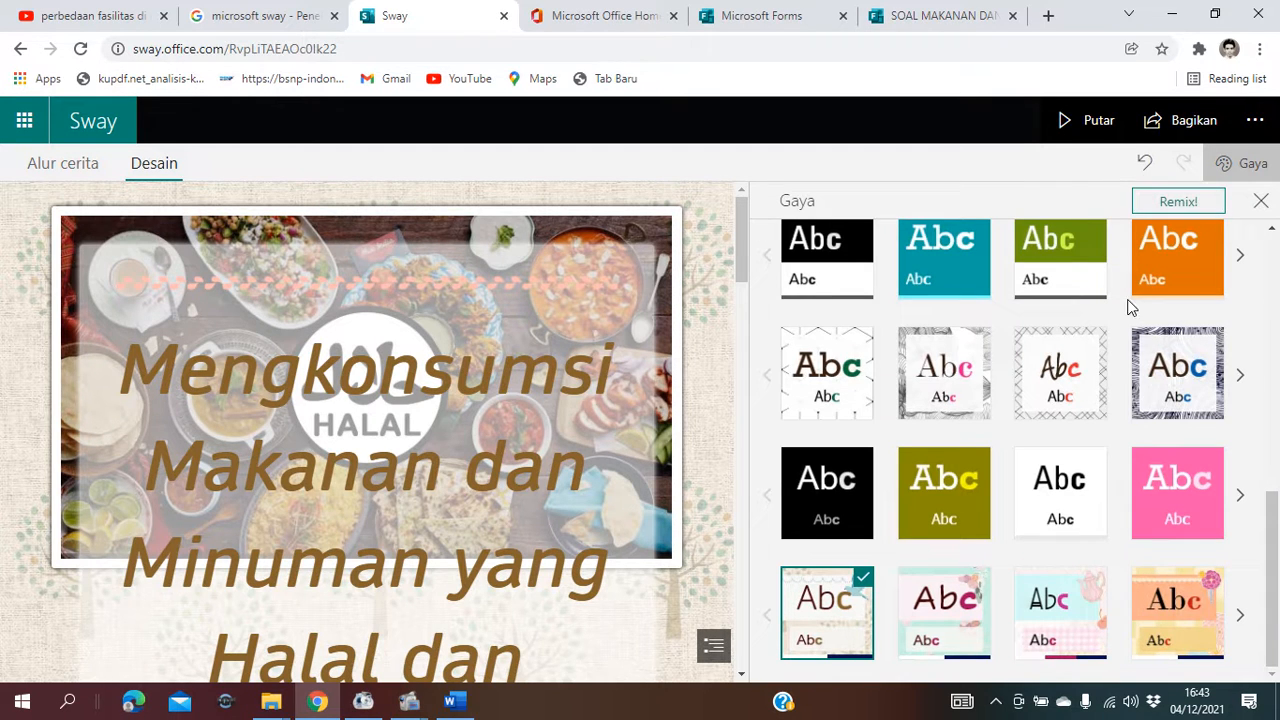
pyautogui.moveTo(1272, 540); pyautogui.dragTo(1272, 275)
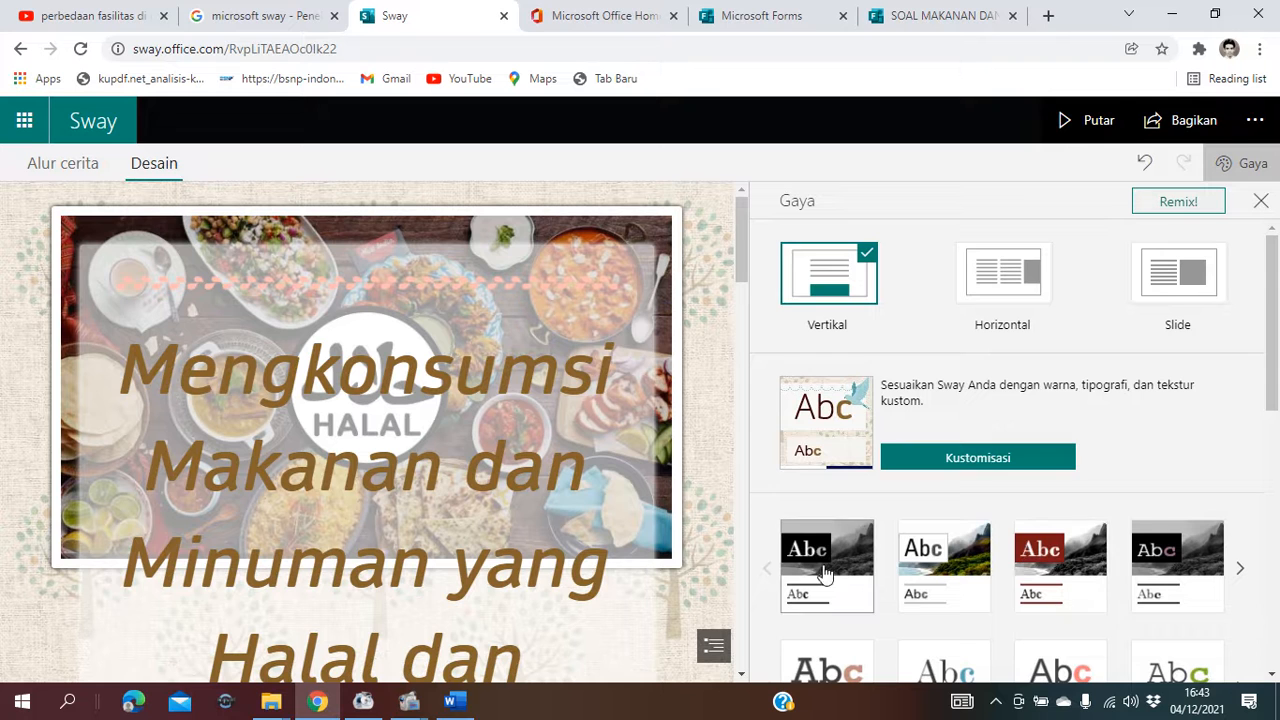
pyautogui.moveTo(1275, 321); pyautogui.dragTo(1278, 280)
pyautogui.click(1261, 201)
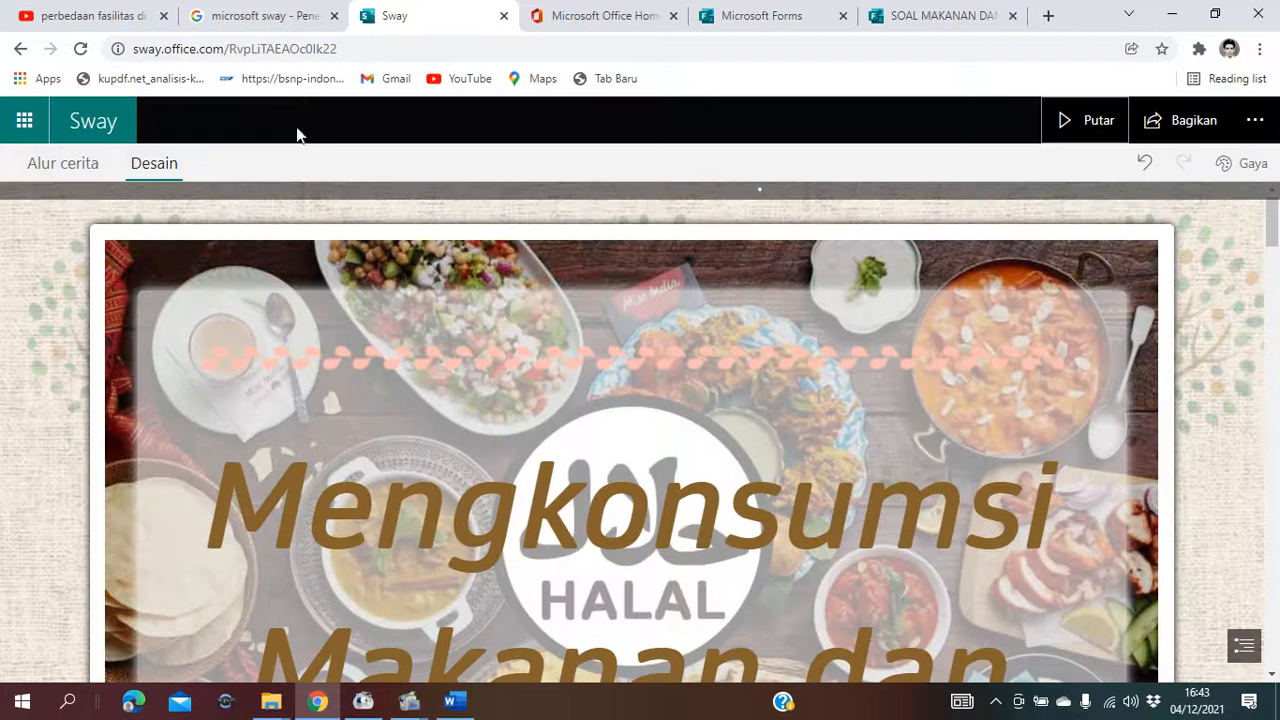
# - Back in the storyline, remove the Penekanan emphasis from the entire main title and open the title picture's Titik Fokus settings
pyautogui.click(47, 166)
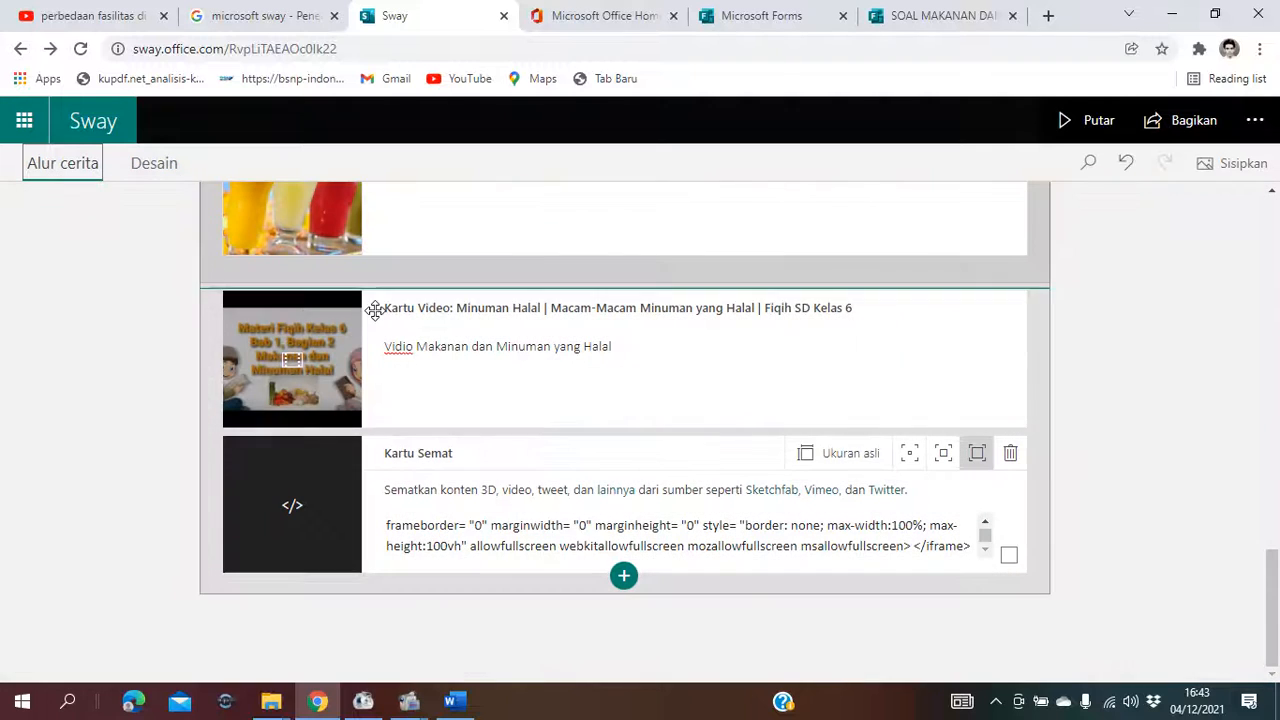
pyautogui.moveTo(1275, 592); pyautogui.dragTo(1276, 172)
pyautogui.click(399, 295)
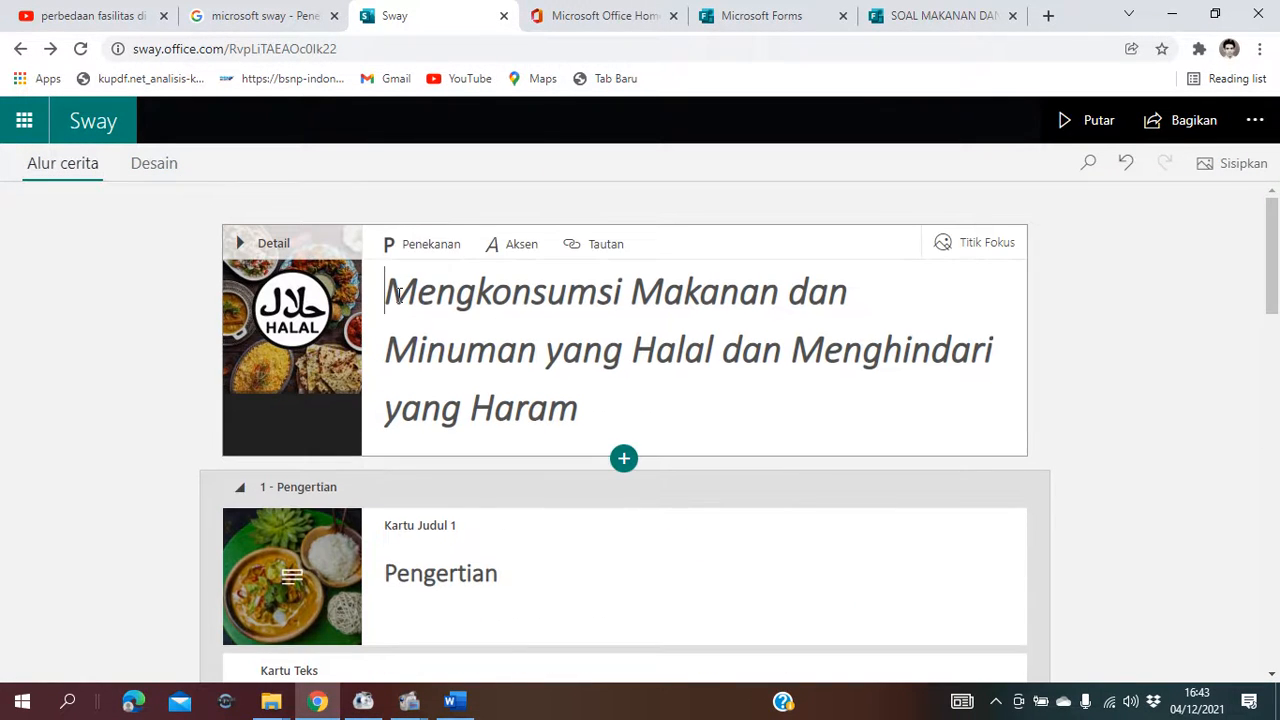
pyautogui.hotkey('shift', 'Down')
pyautogui.hotkey('shift', 'Down')
pyautogui.hotkey('shift', 'Down')
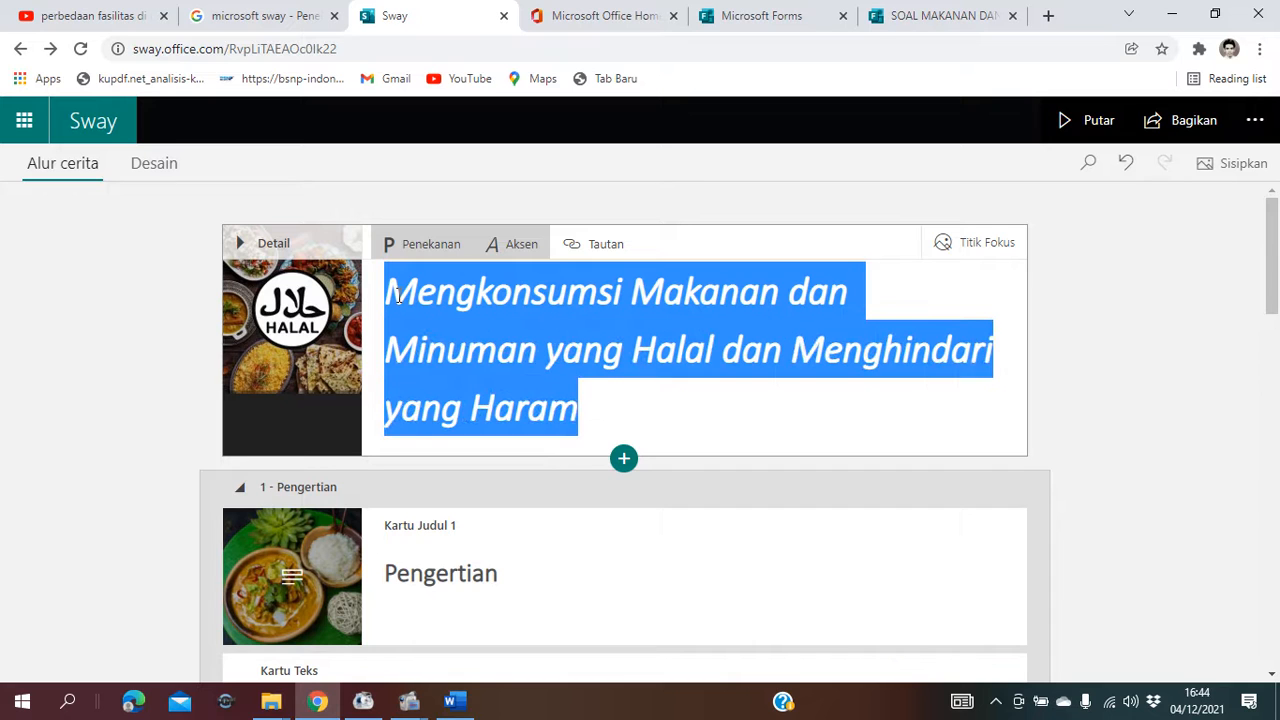
pyautogui.click(408, 250)
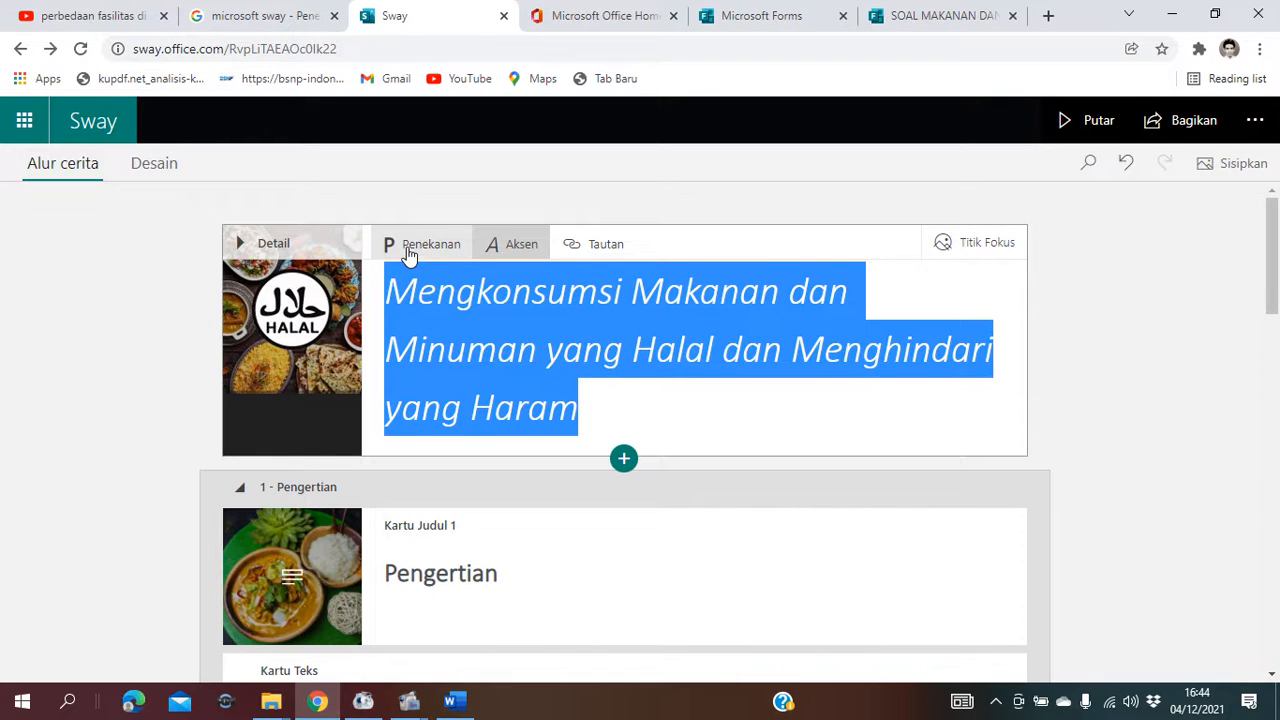
pyautogui.click(953, 261)
pyautogui.click(955, 248)
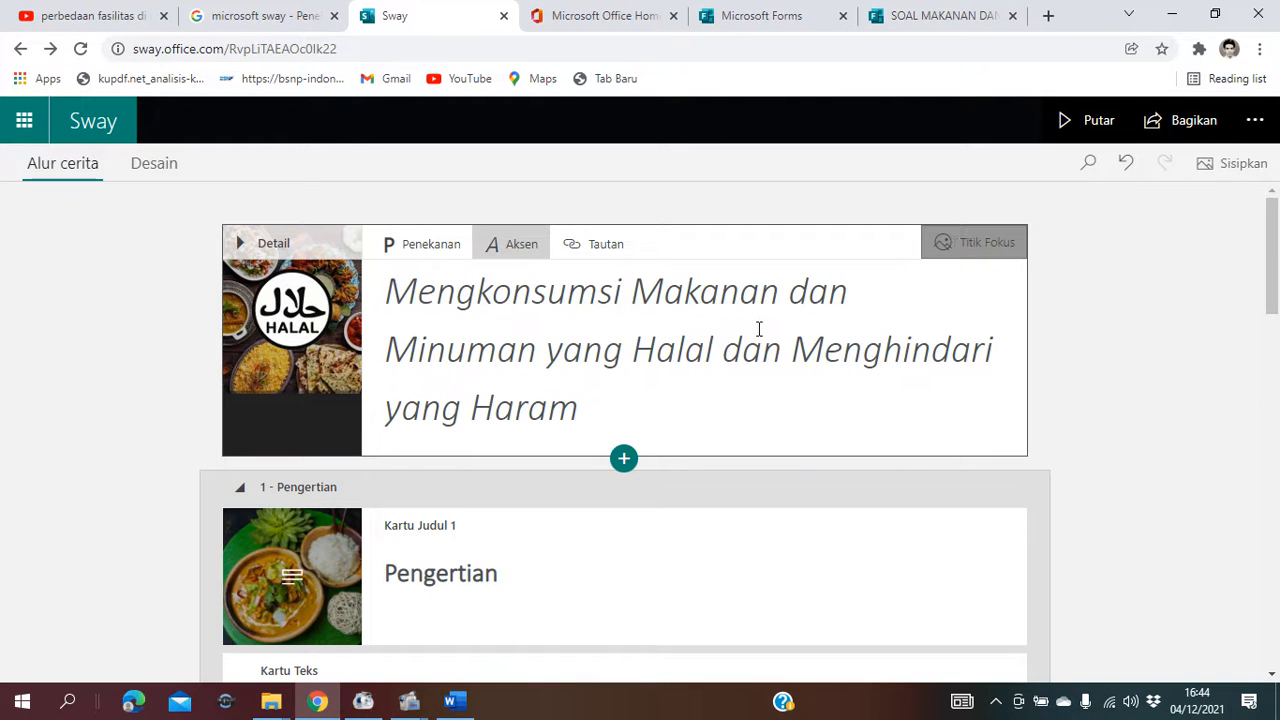
# - Try the Penekanan emphasis on the word "Mengkonsumsi" in the main title, and clear the emphasis from the whole title
pyautogui.click(655, 323)
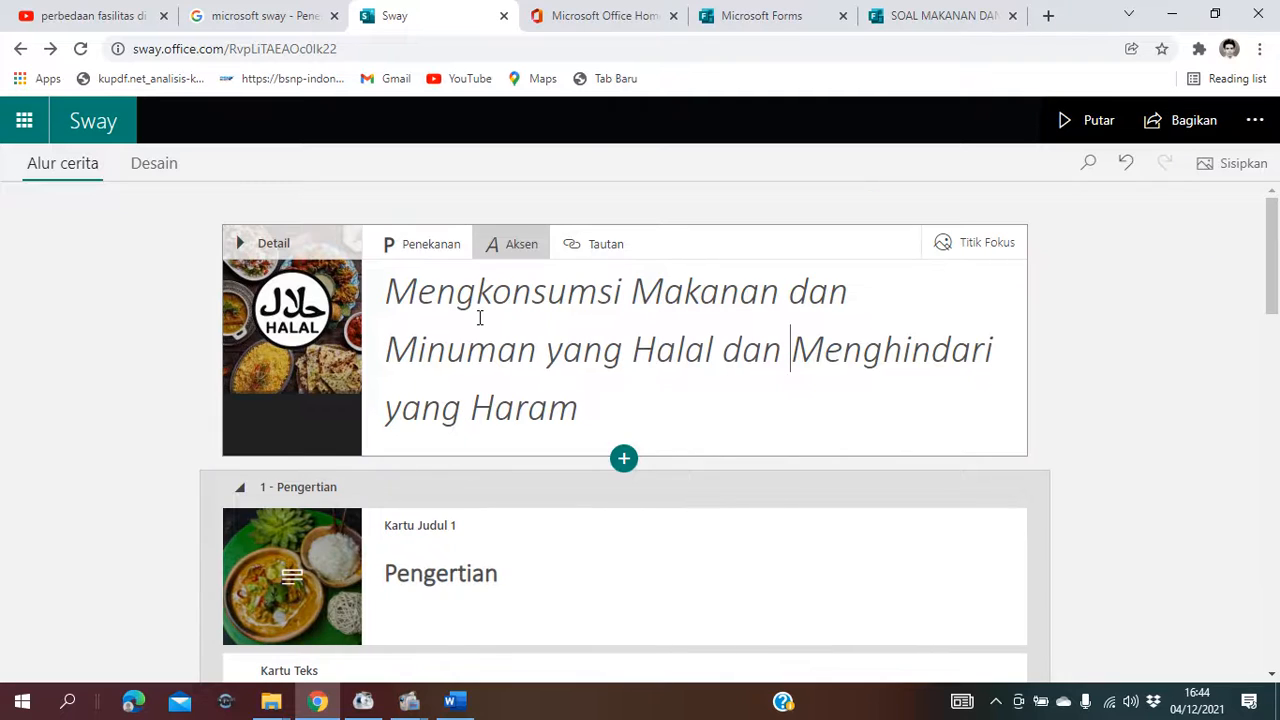
pyautogui.click(478, 314)
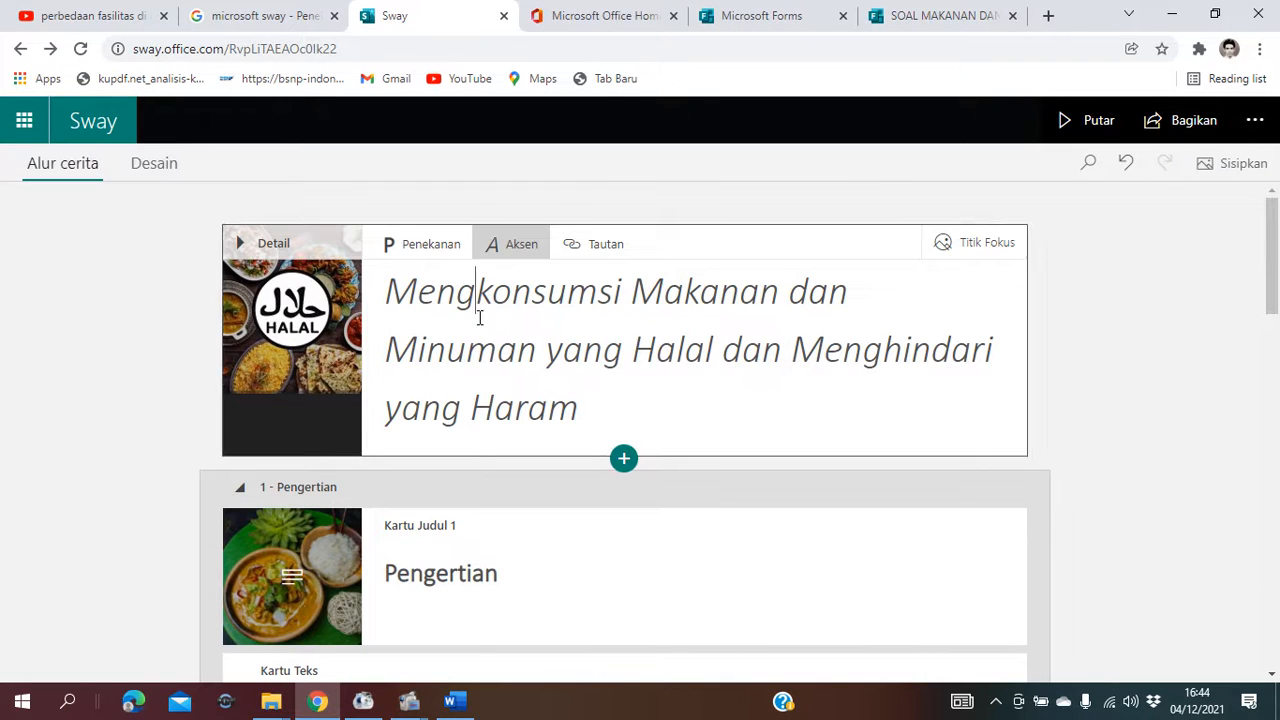
pyautogui.click(423, 252)
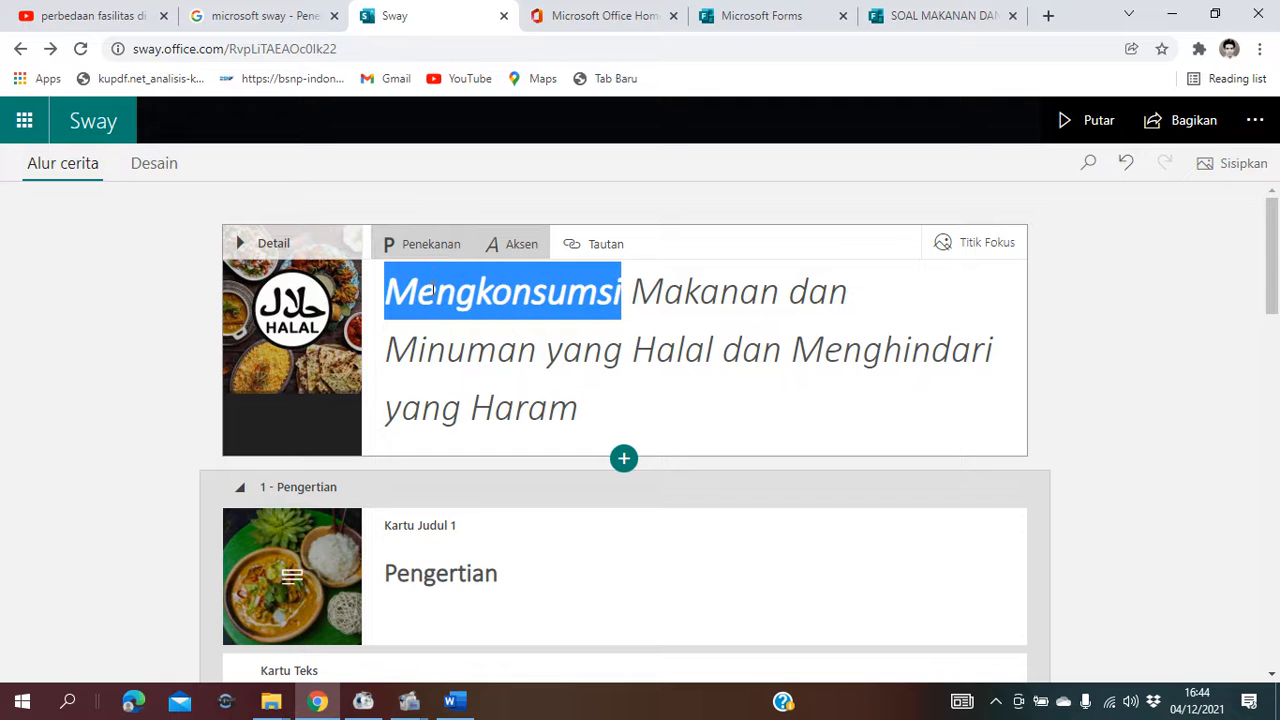
pyautogui.click(434, 290)
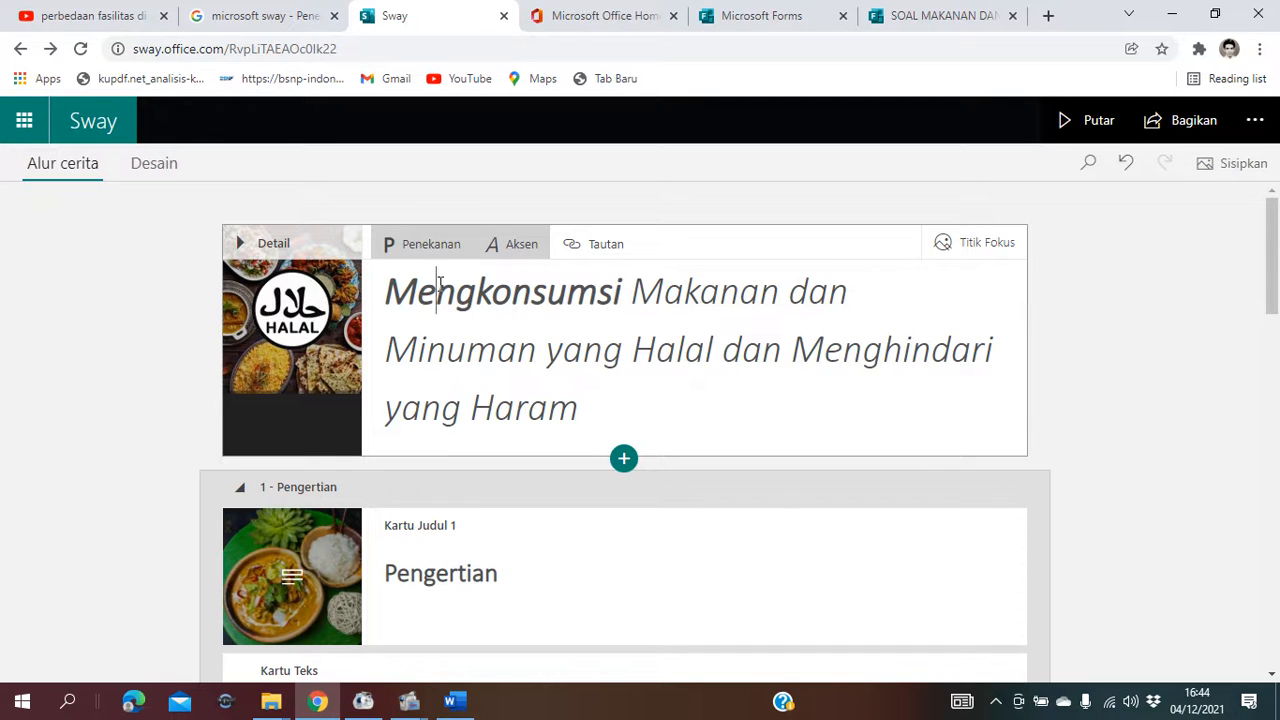
pyautogui.tripleClick(399, 288)
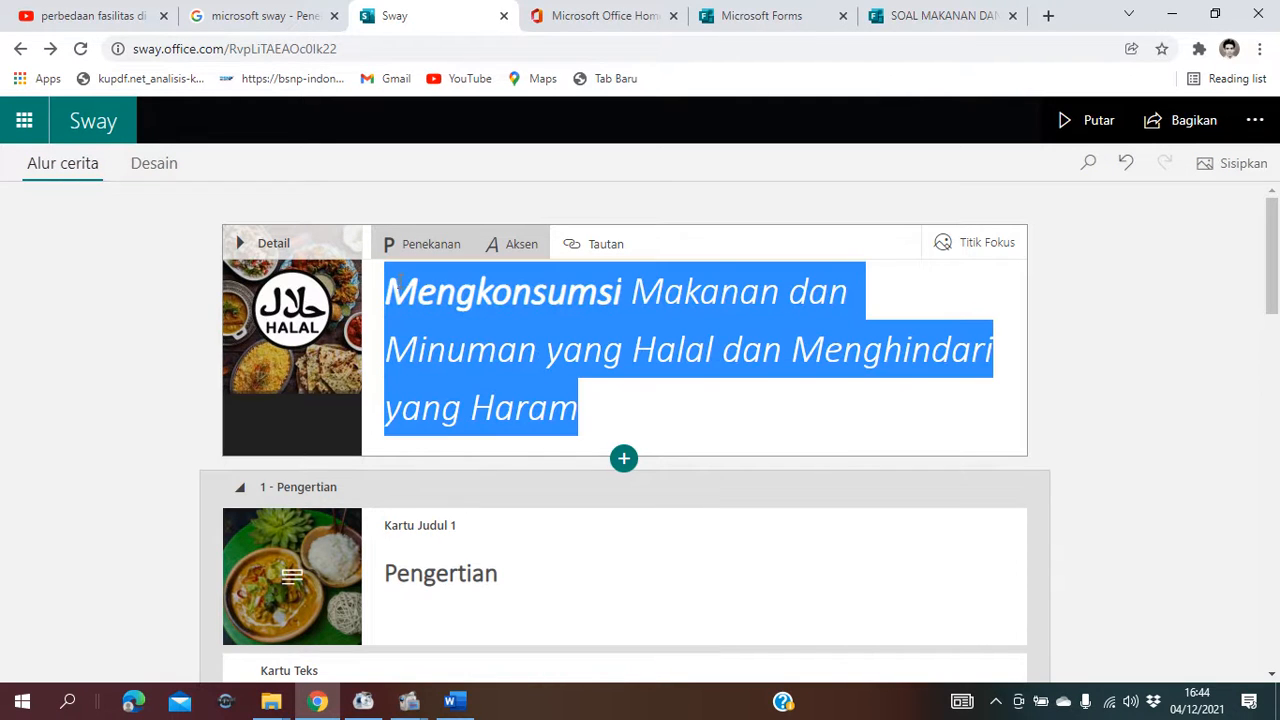
pyautogui.click(392, 244)
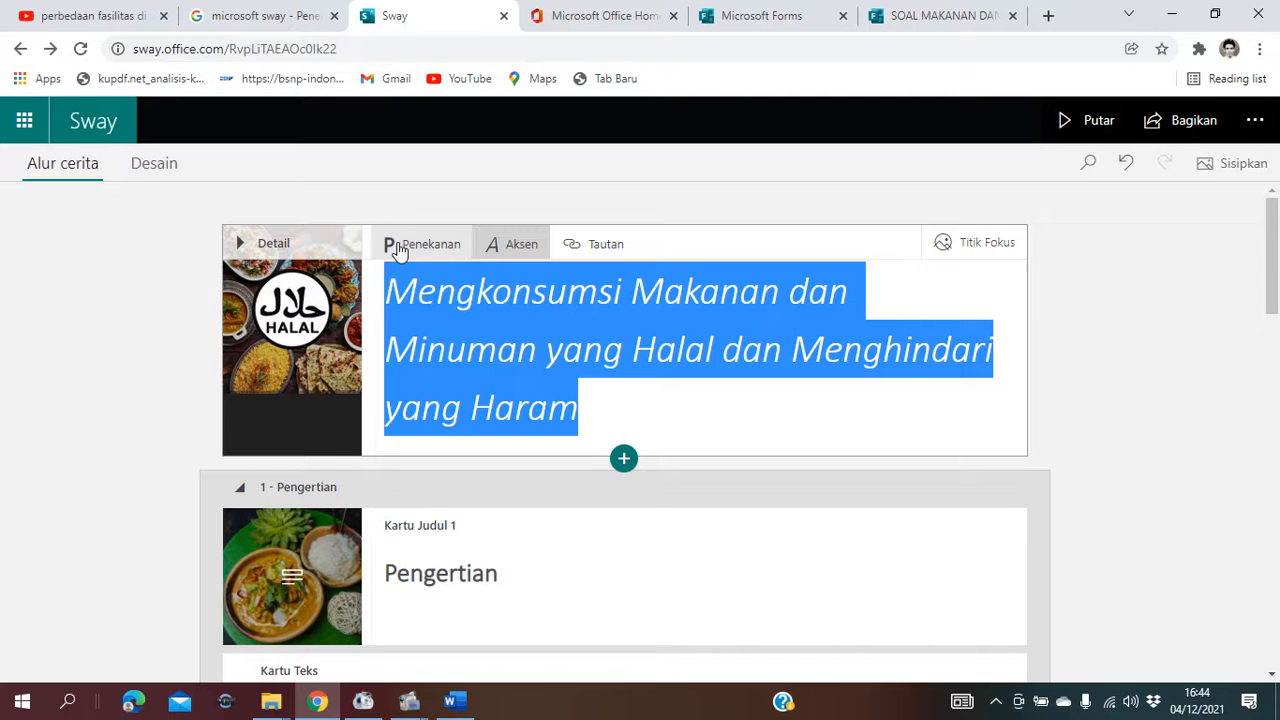
pyautogui.click(688, 430)
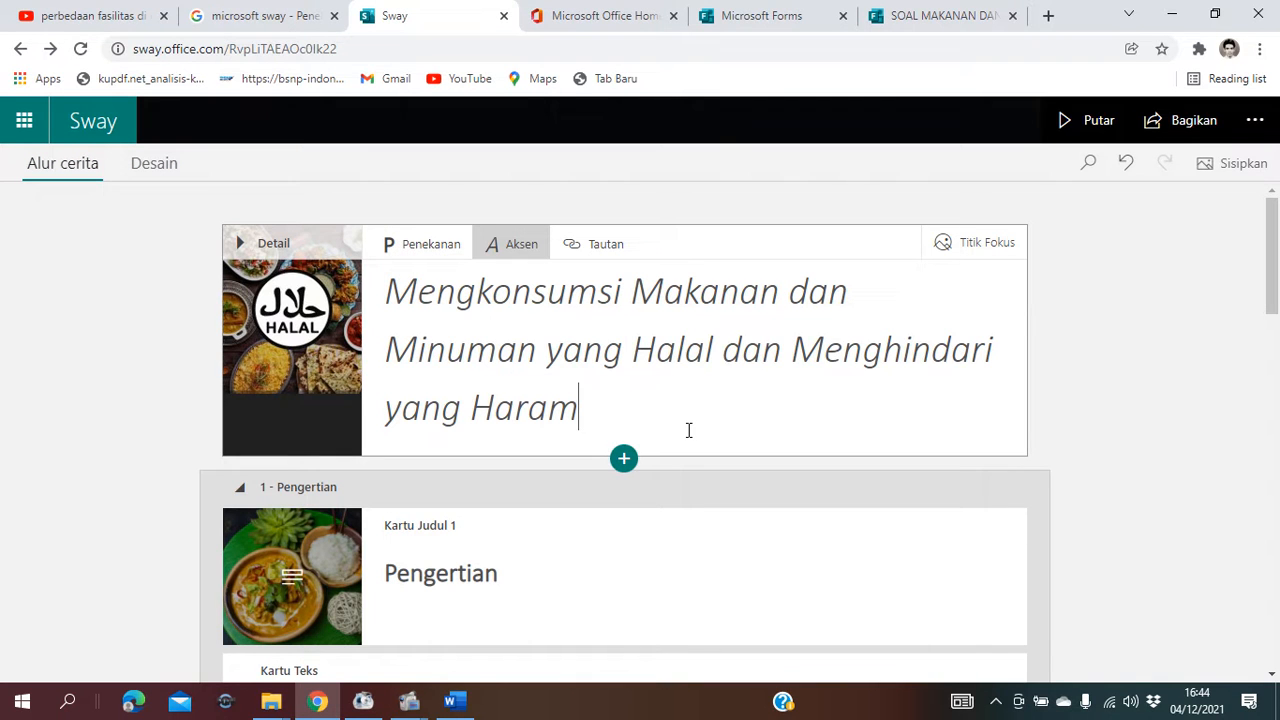
# - Apply the Penekanan emphasis to the entire main title, keeping its Aksen styling, and deselect the text
pyautogui.click(382, 288)
pyautogui.tripleClick(389, 291)
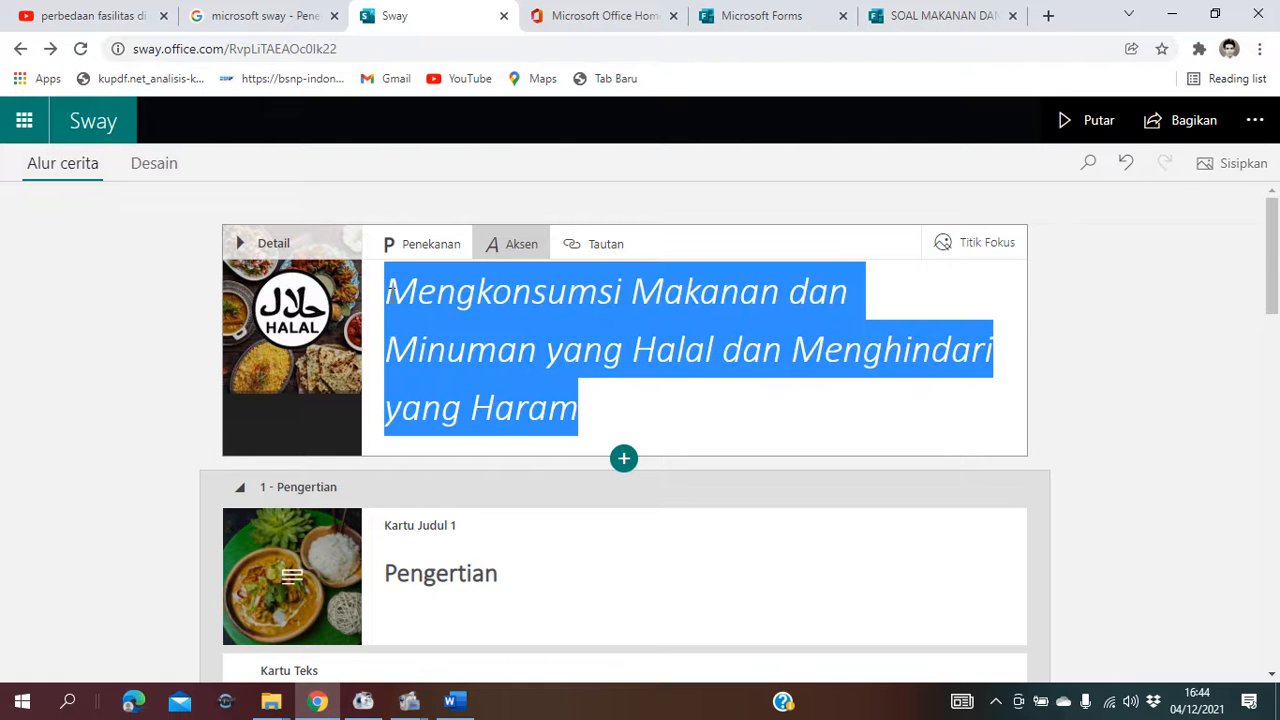
pyautogui.click(691, 406)
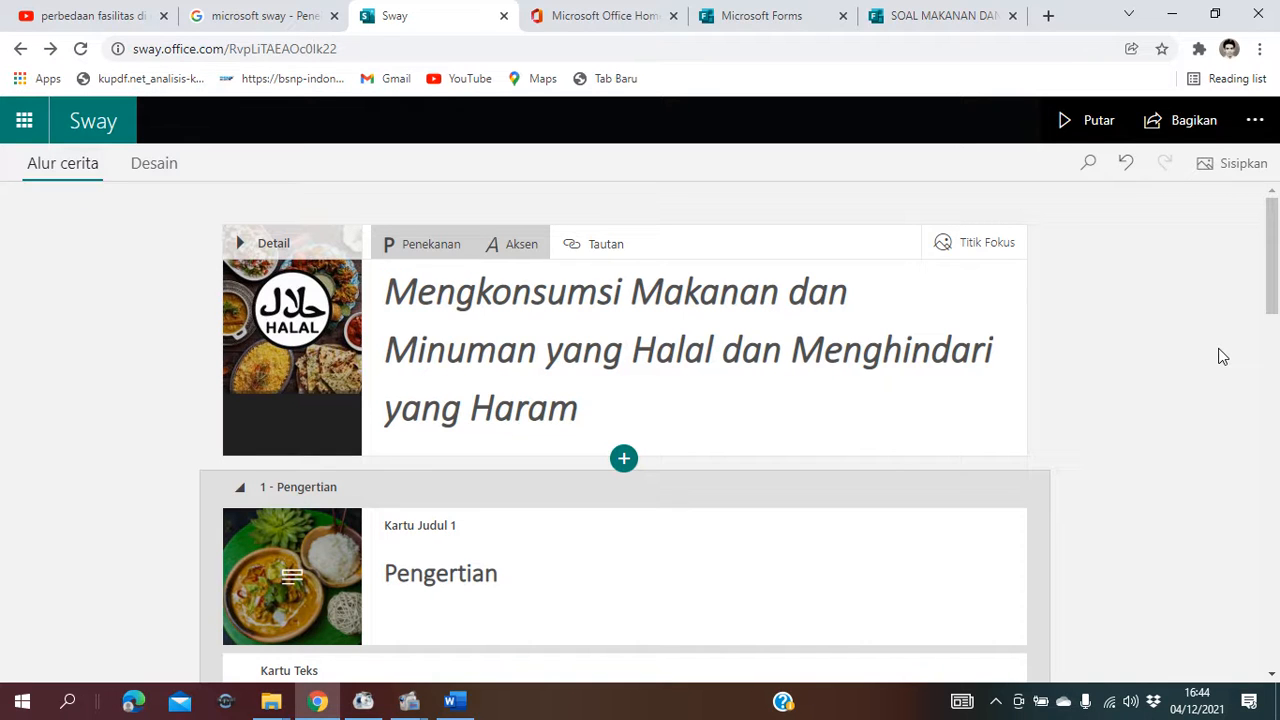
# - Copy the Sway's sharing link that invites people to view (lihat), and close the sharing options
pyautogui.click(1168, 128)
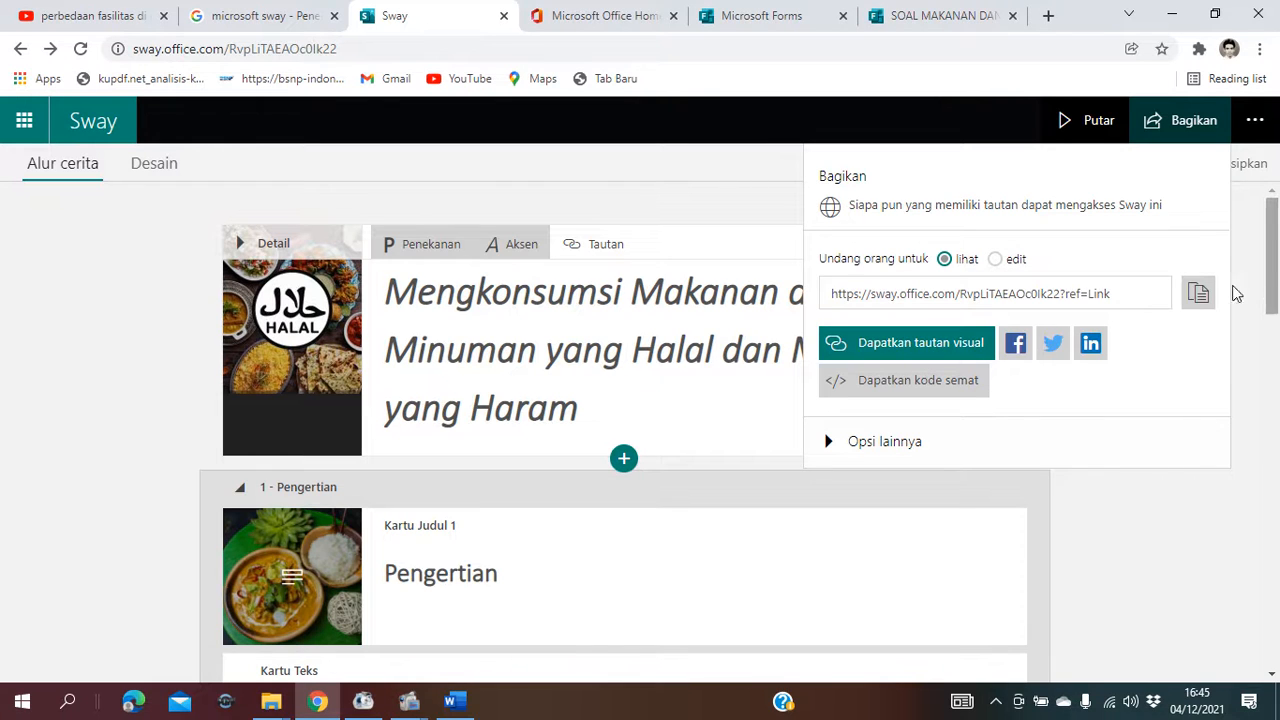
pyautogui.click(1197, 292)
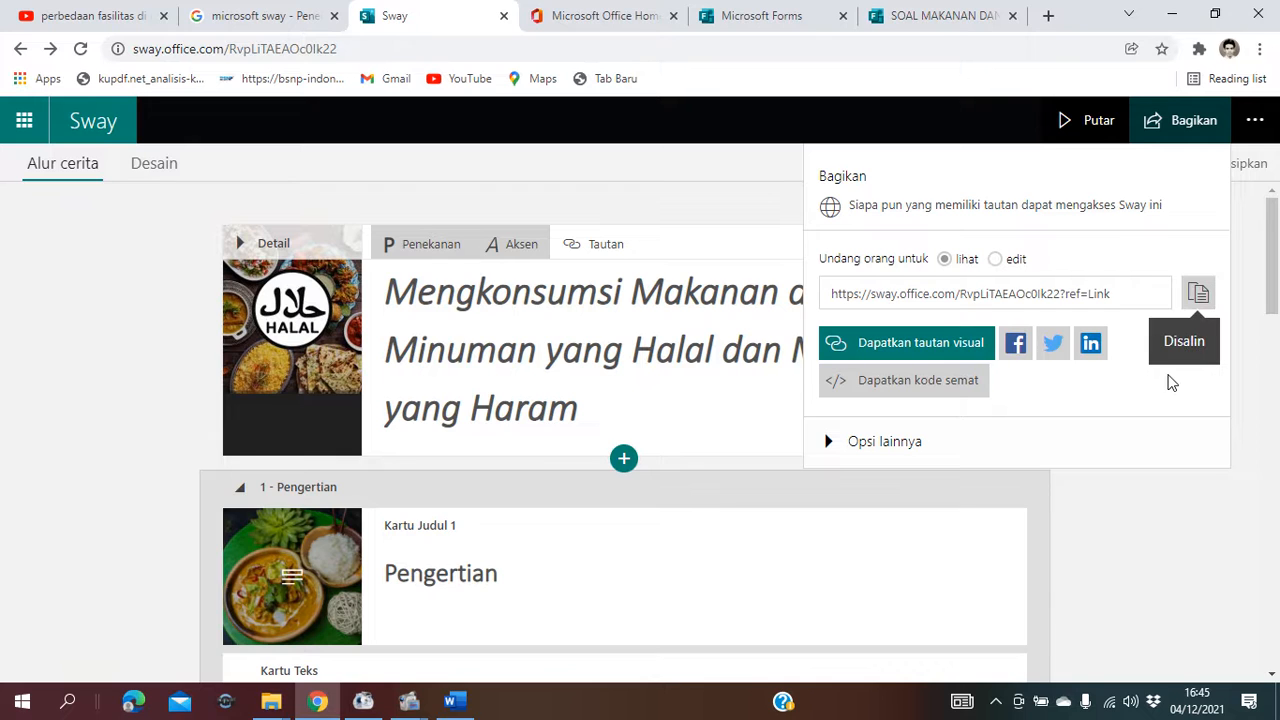
pyautogui.click(713, 165)
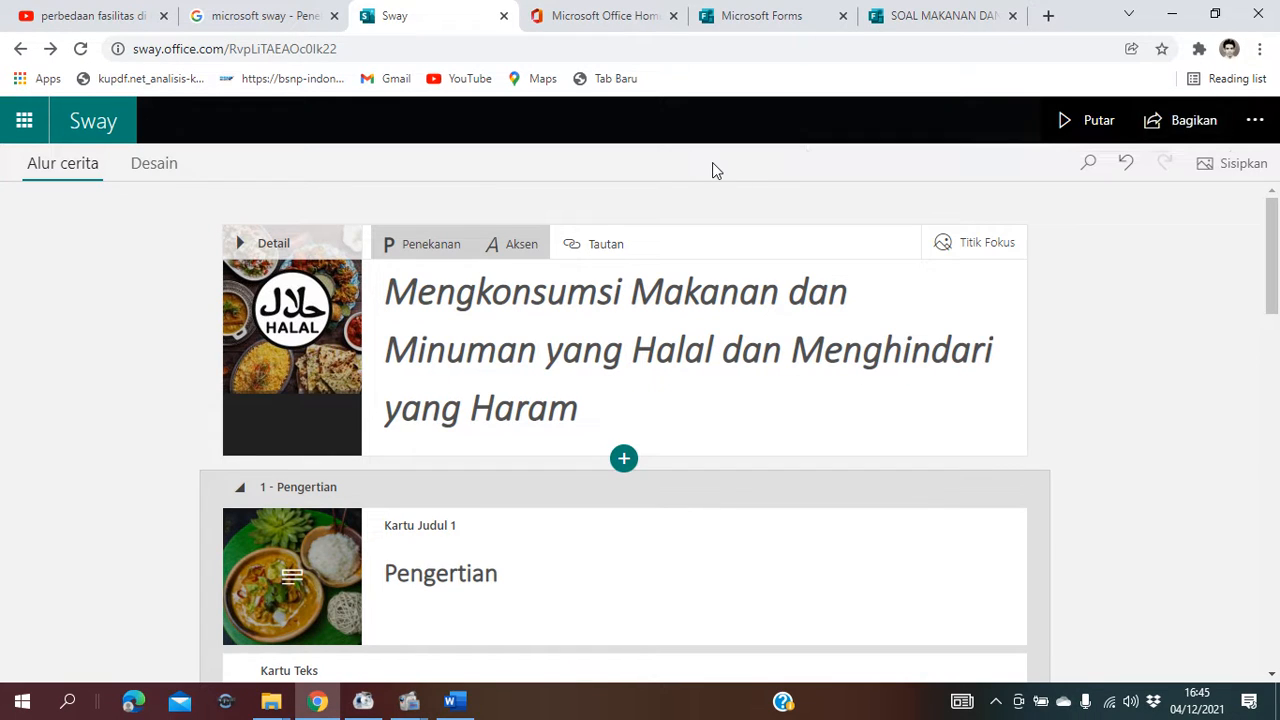